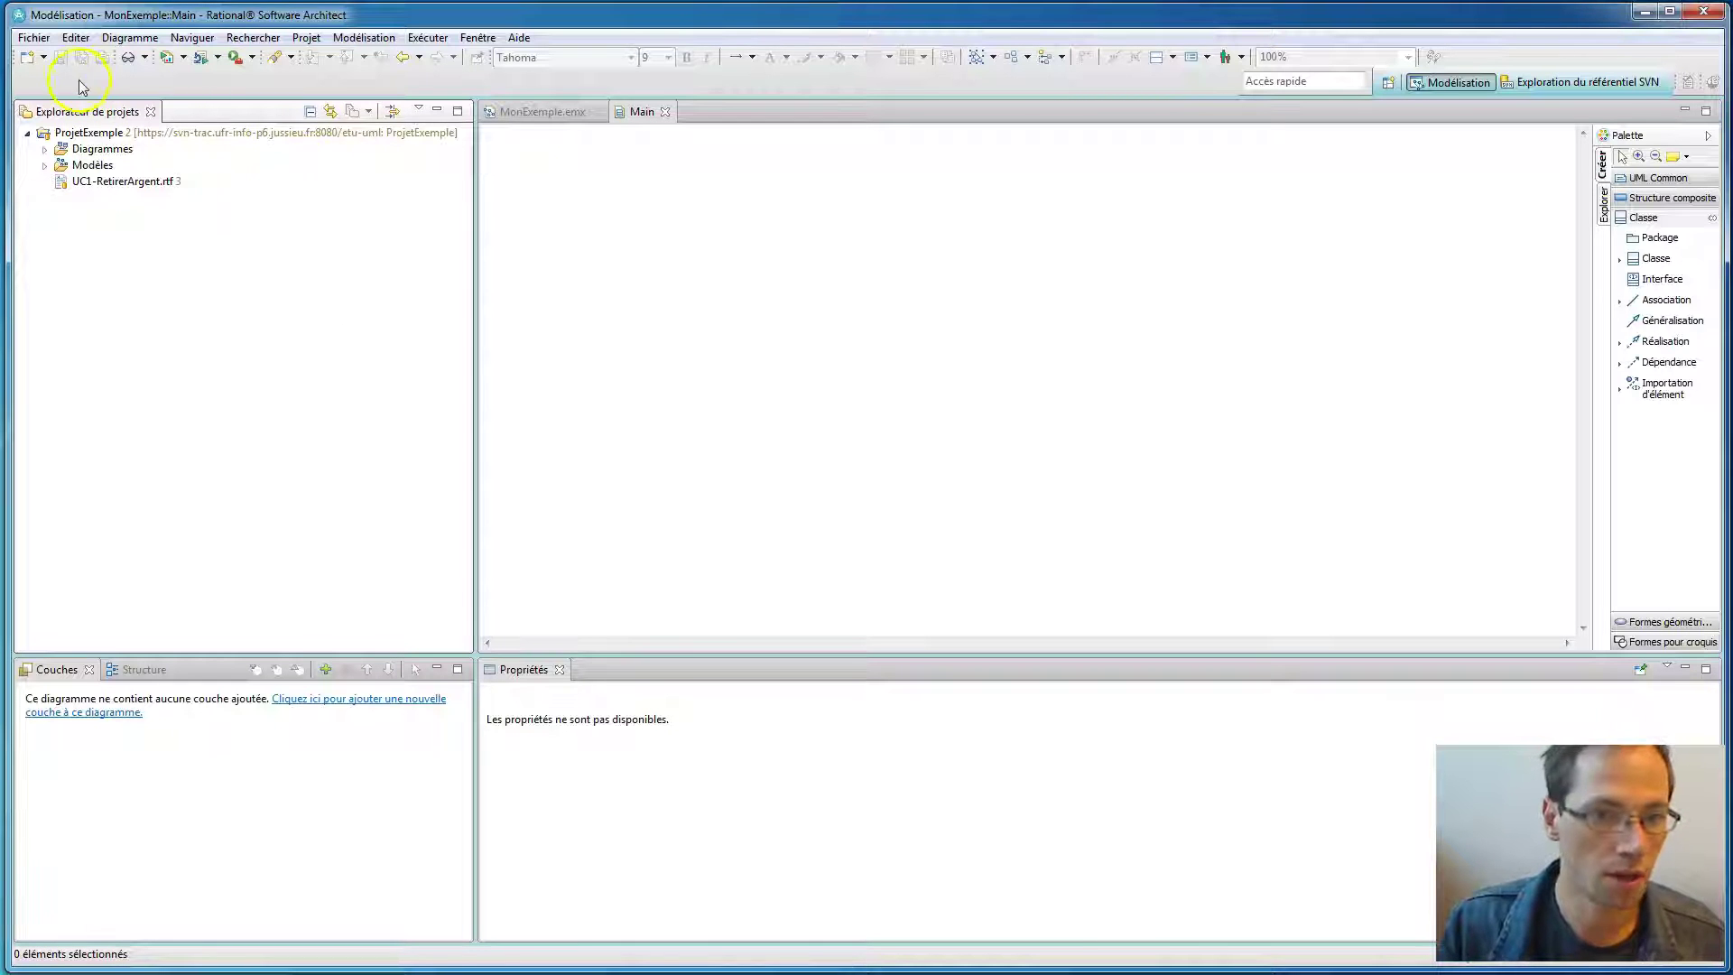
# Switch to a different workspace and narrow the project explorer.
pyautogui.click(35, 37)
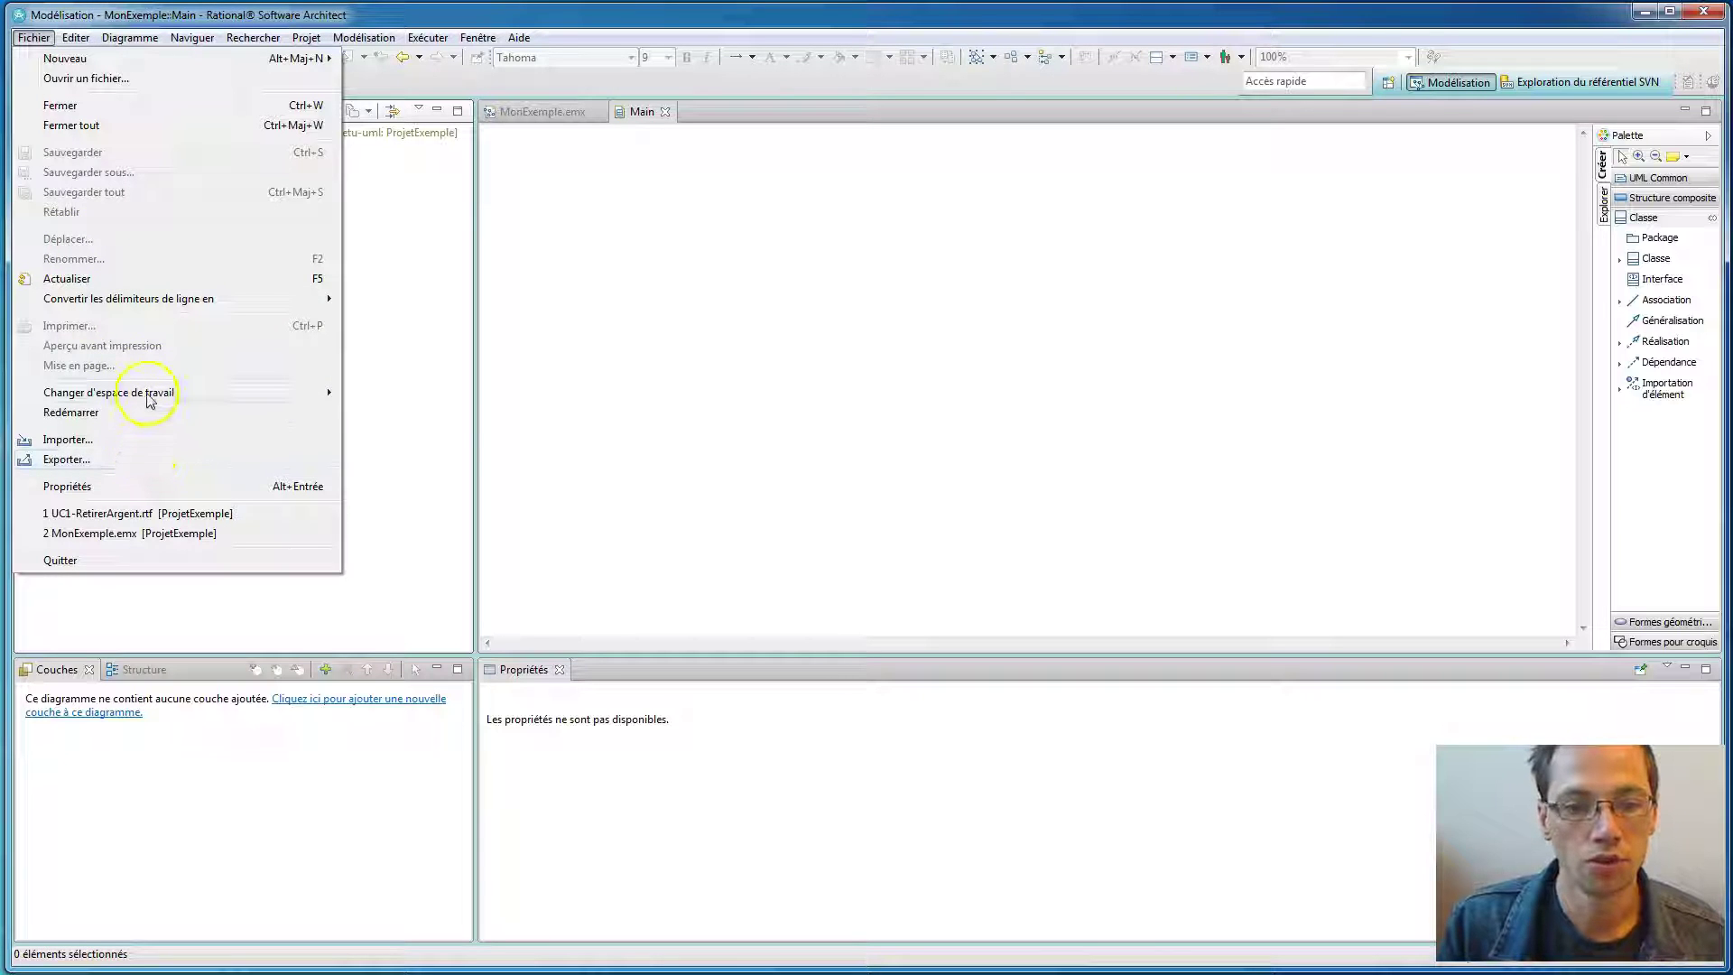
pyautogui.moveTo(152, 397)
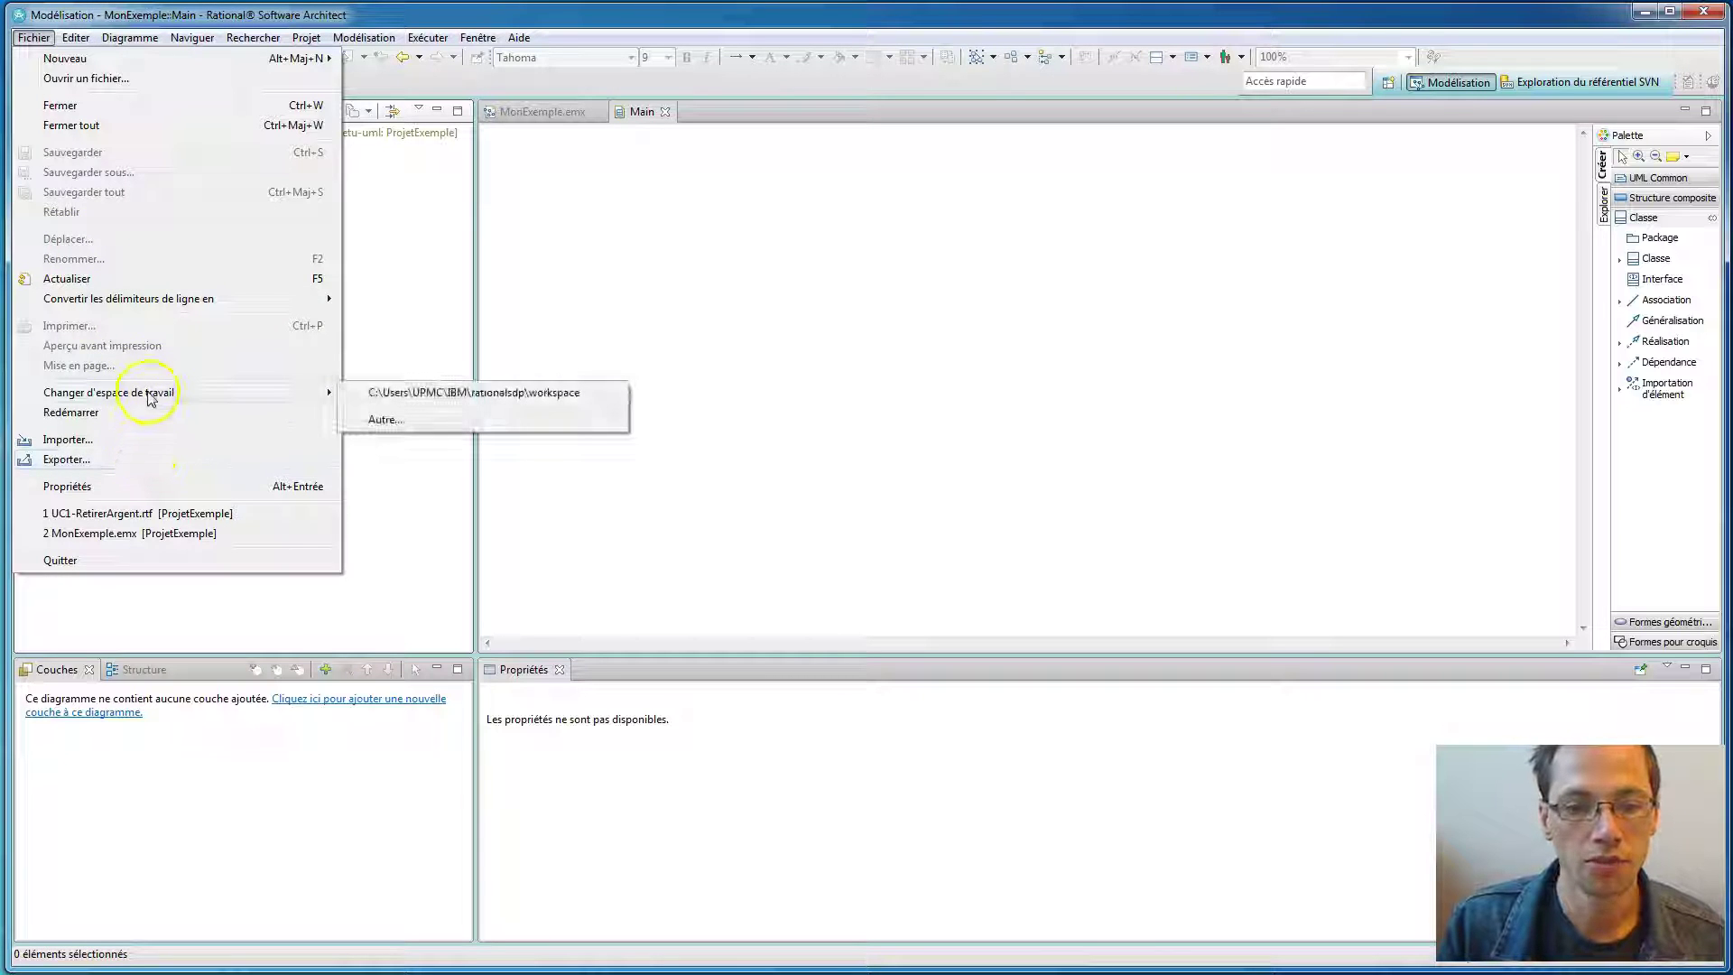
pyautogui.click(386, 423)
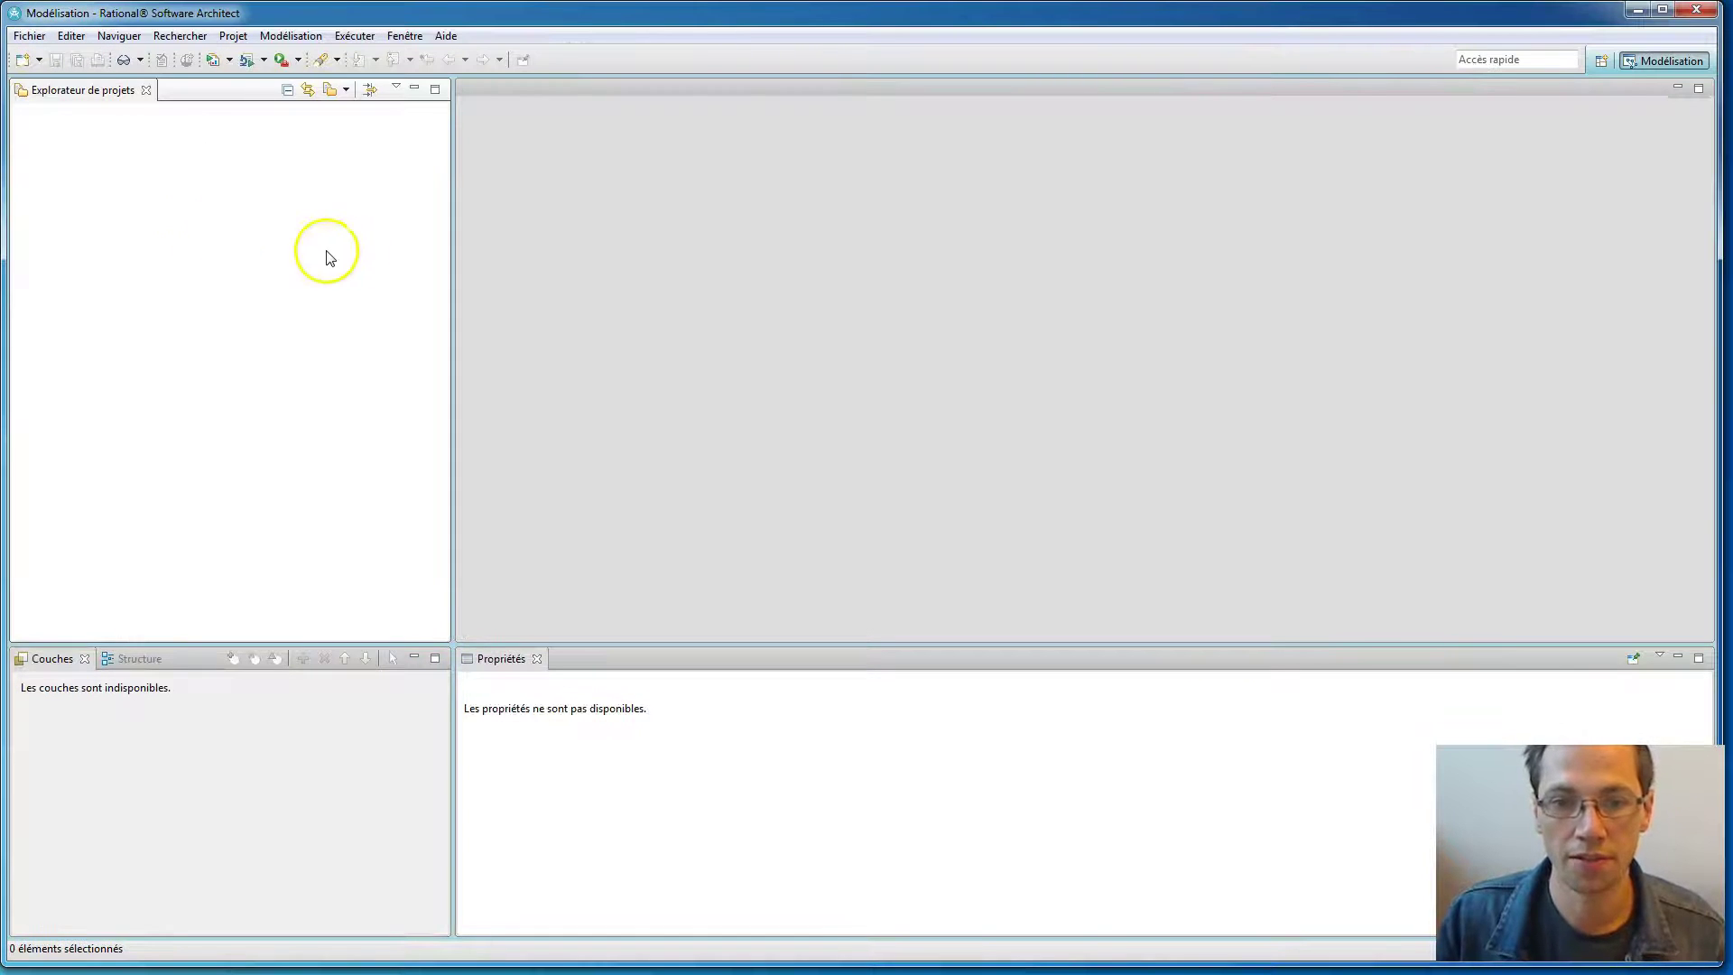
pyautogui.moveTo(453, 246); pyautogui.dragTo(340, 244)
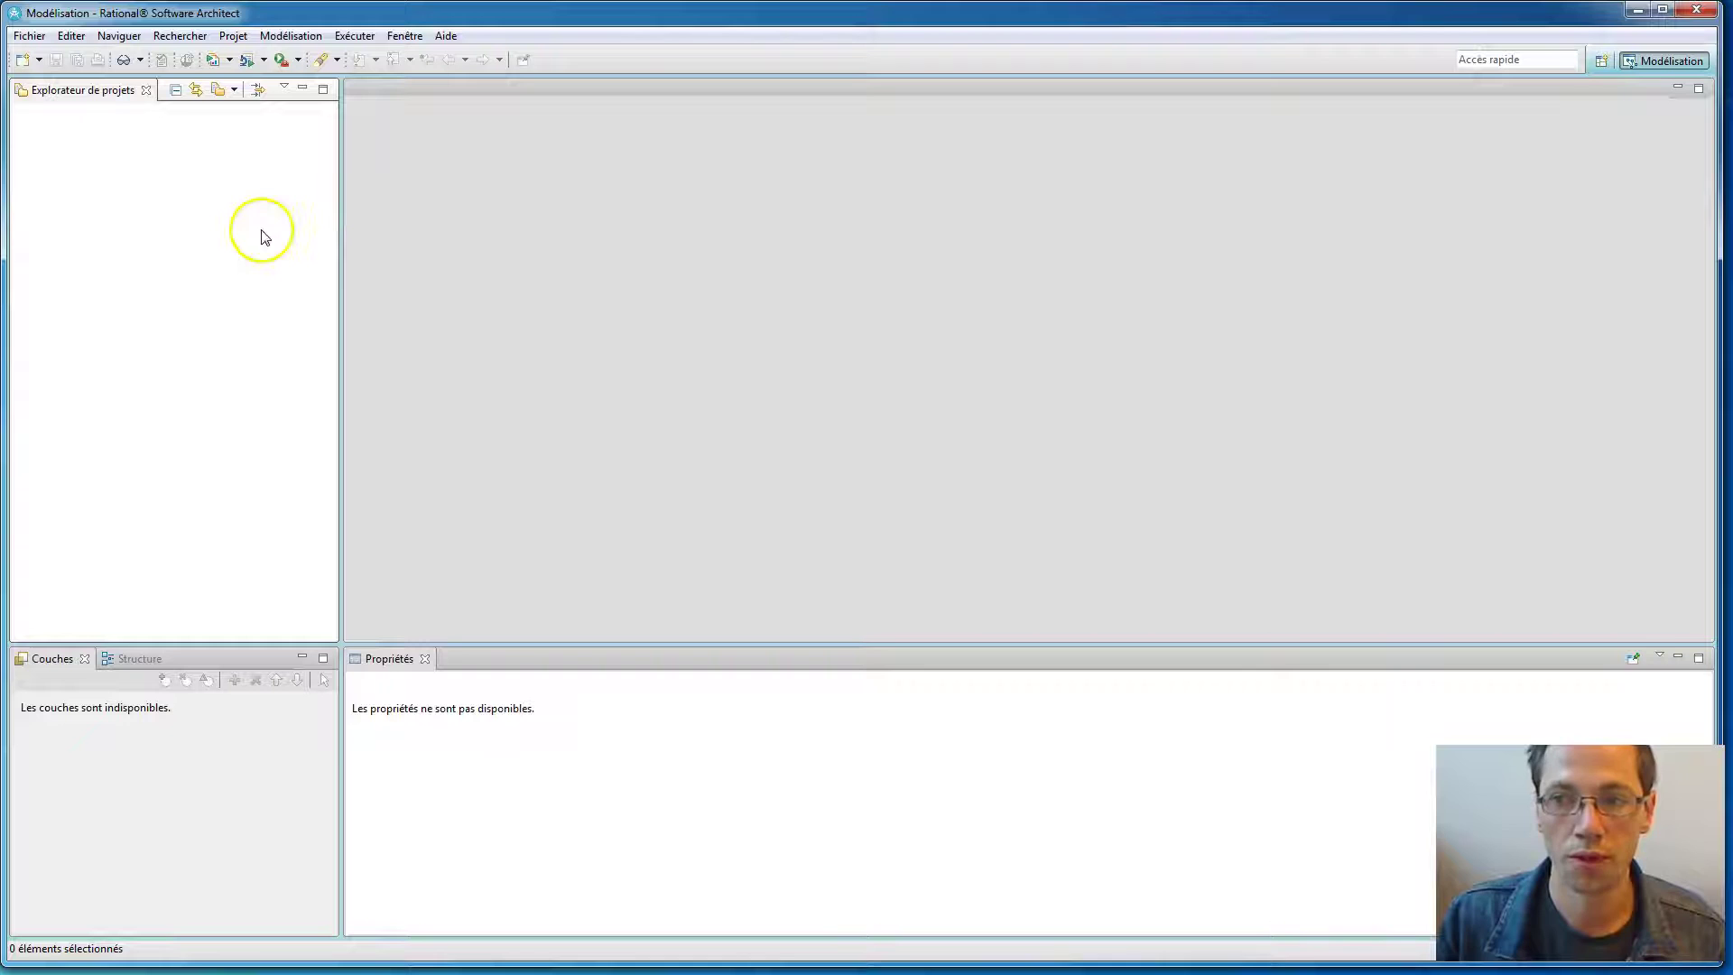
# Open the Exploration du référentiel SVN perspective.
pyautogui.click(1600, 62)
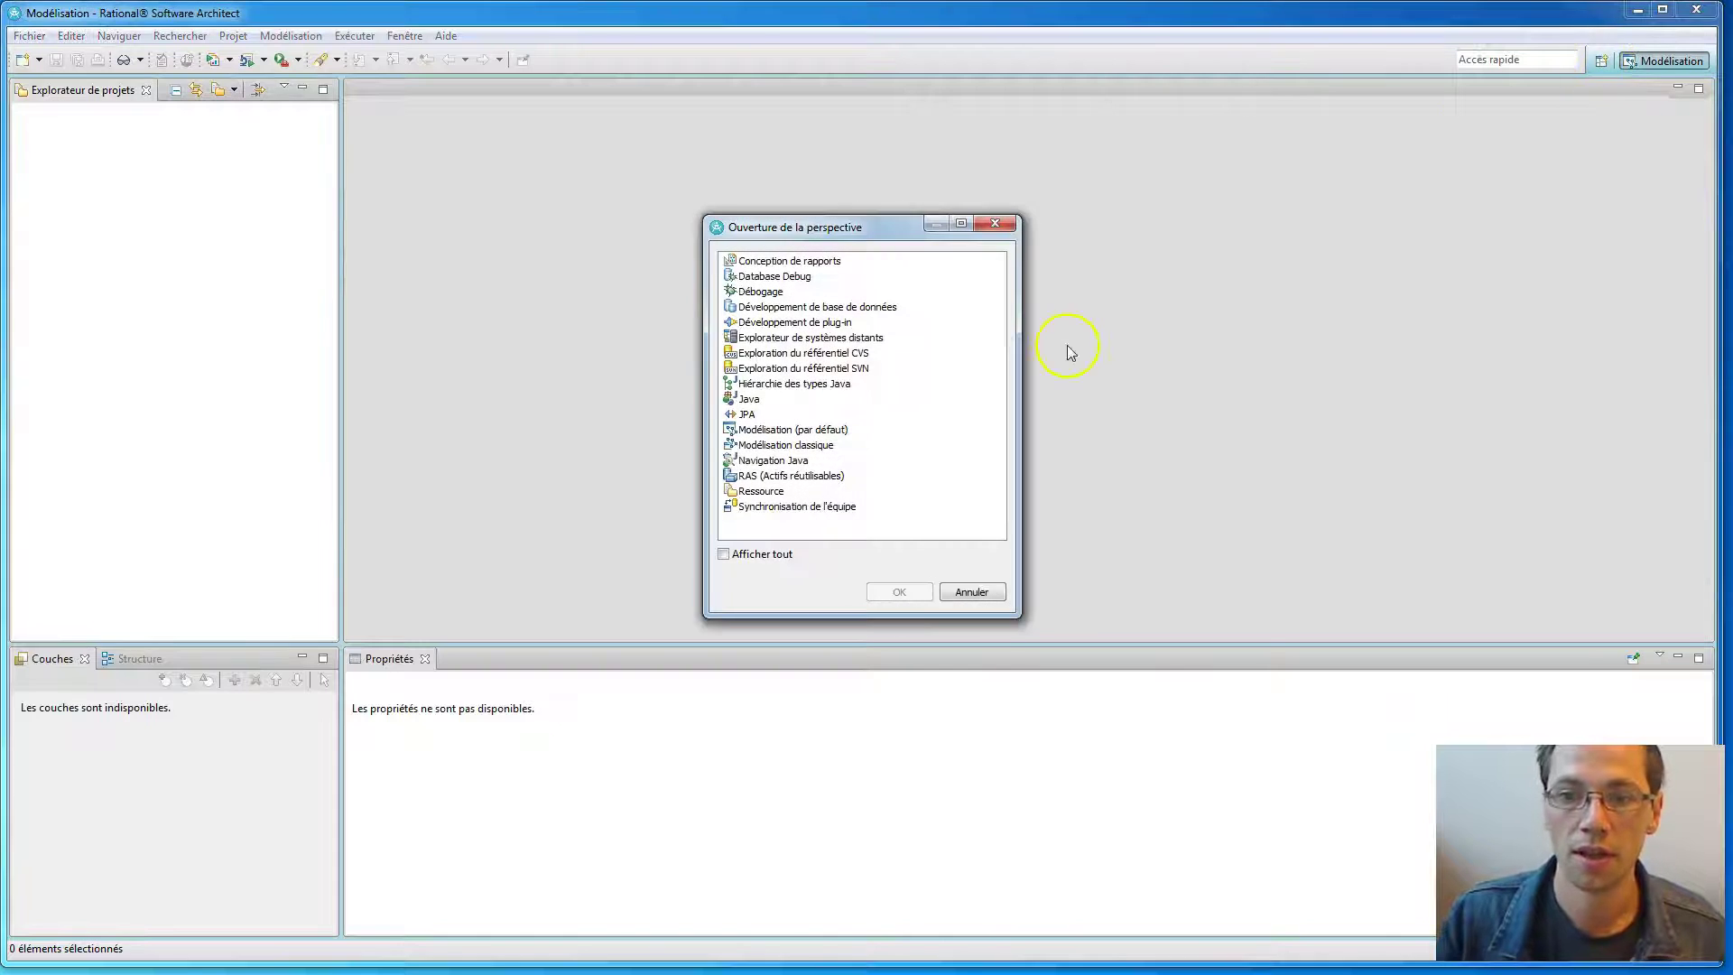
pyautogui.click(871, 368)
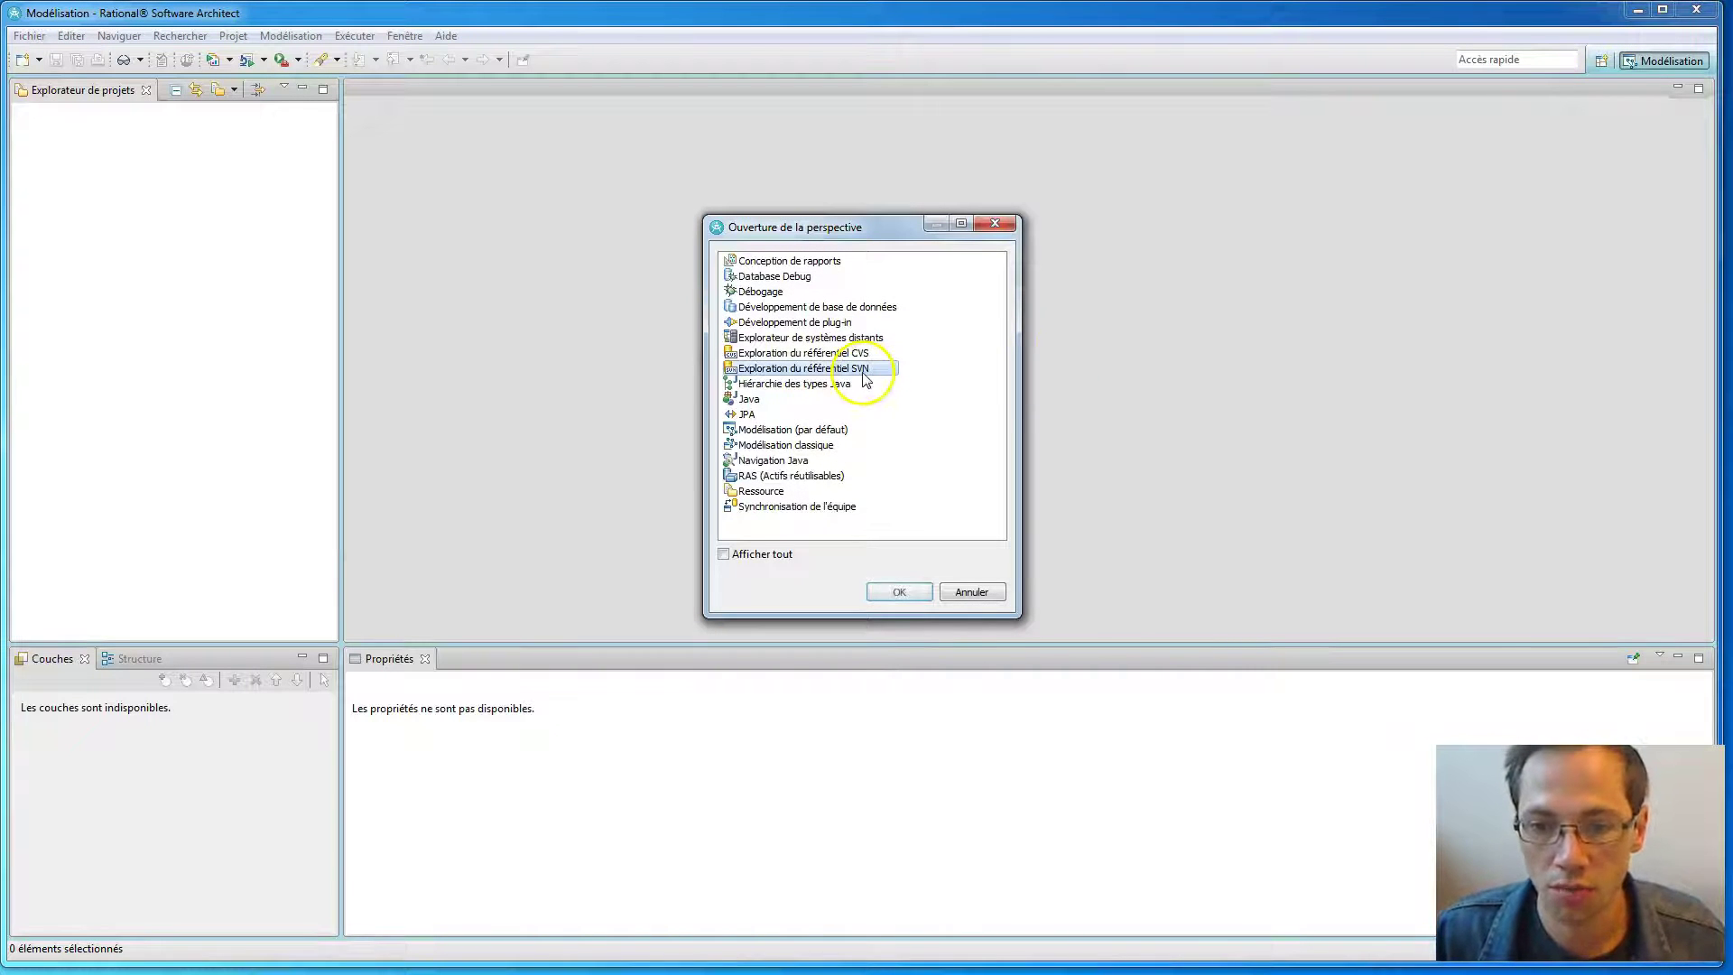
pyautogui.click(923, 595)
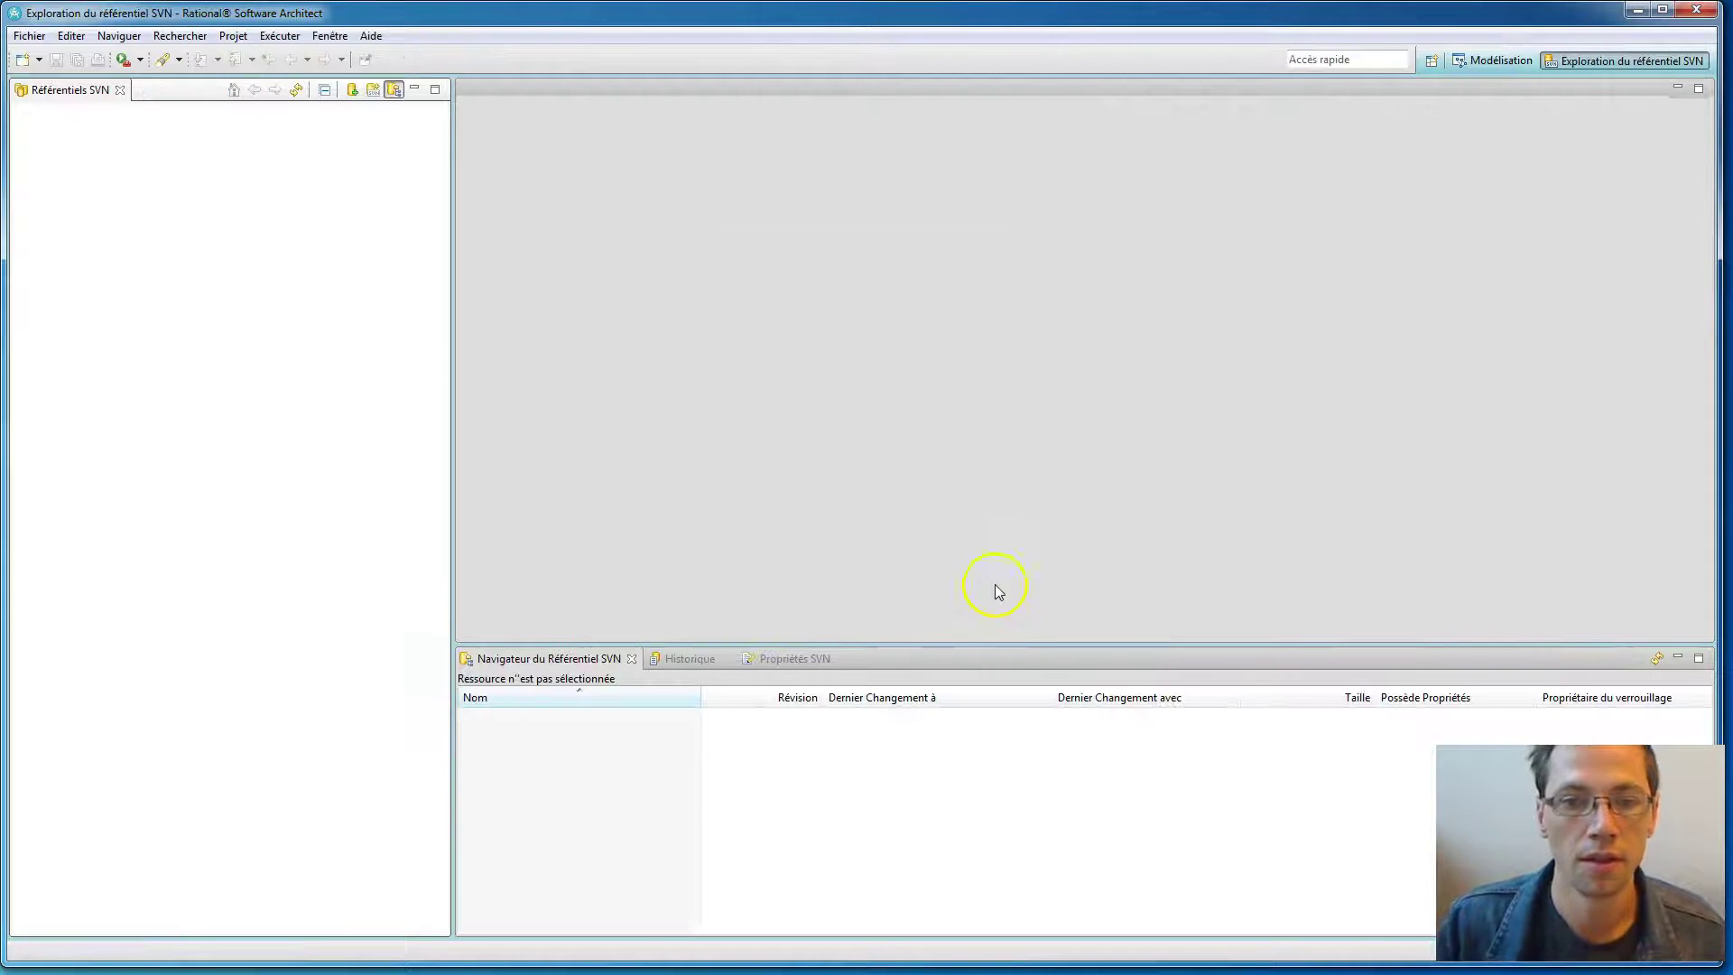
pyautogui.rightClick(97, 166)
pyautogui.moveTo(180, 176)
pyautogui.click(276, 178)
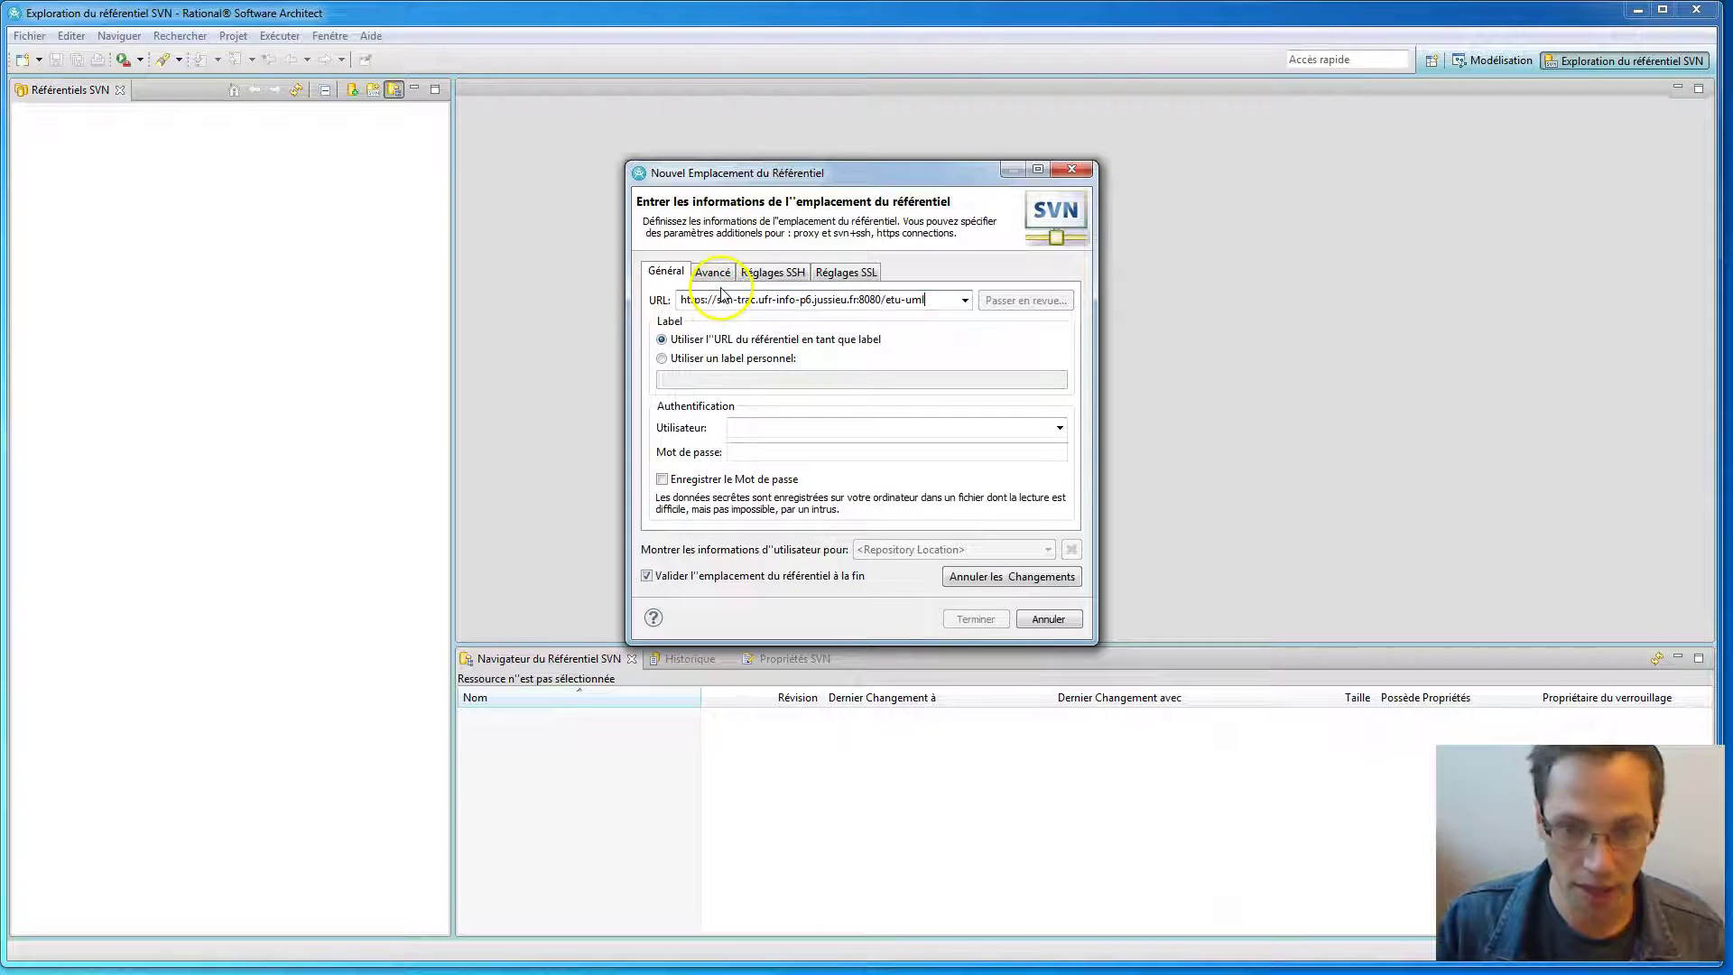
pyautogui.write('https://svn-trac.ufr-info-p6.jussieu.fr:8080/etu-uml')
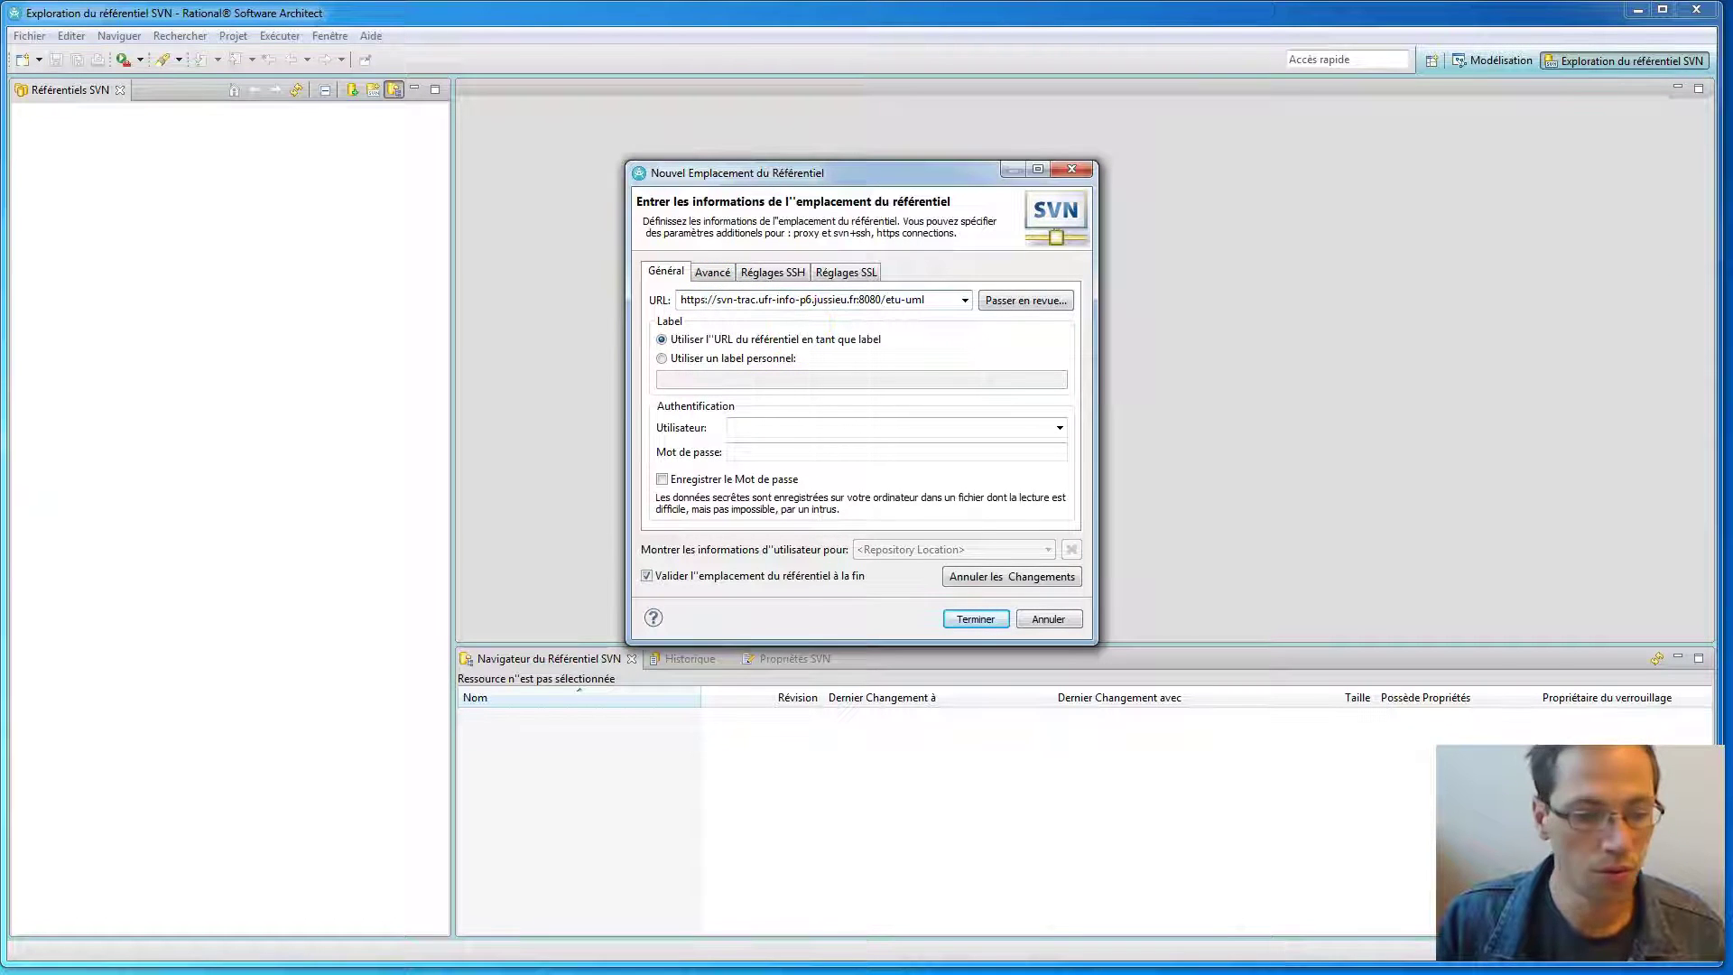
pyautogui.hotkey('alt', 'Tab')
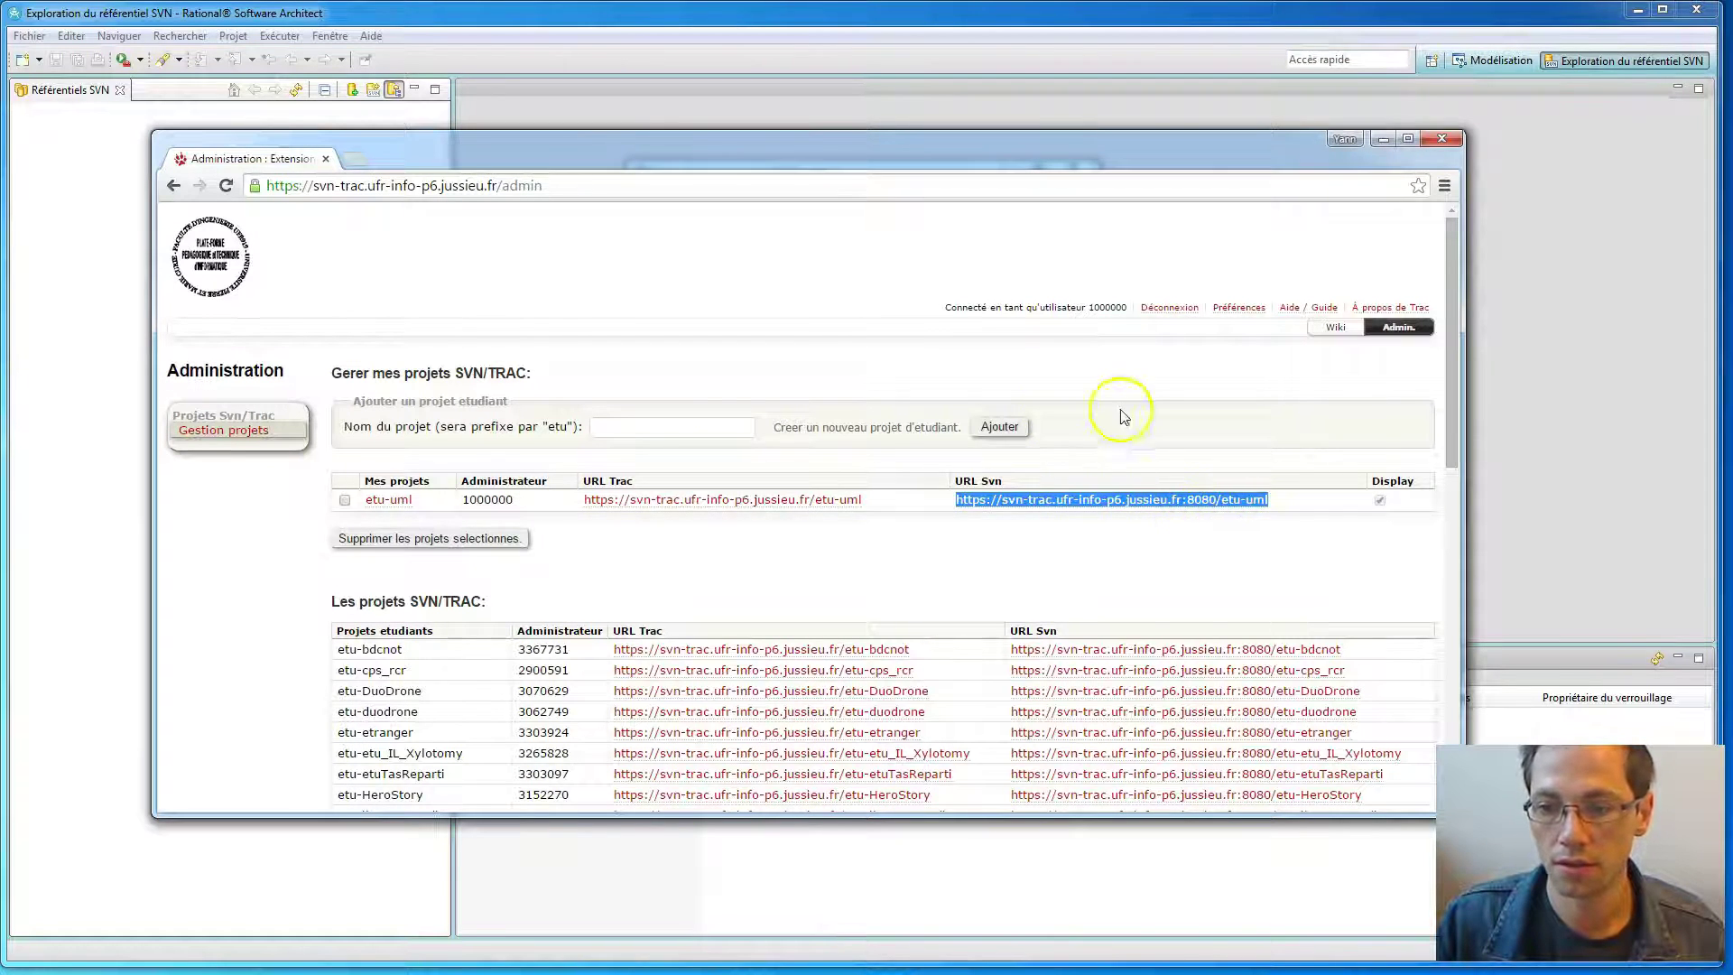
pyautogui.click(1088, 553)
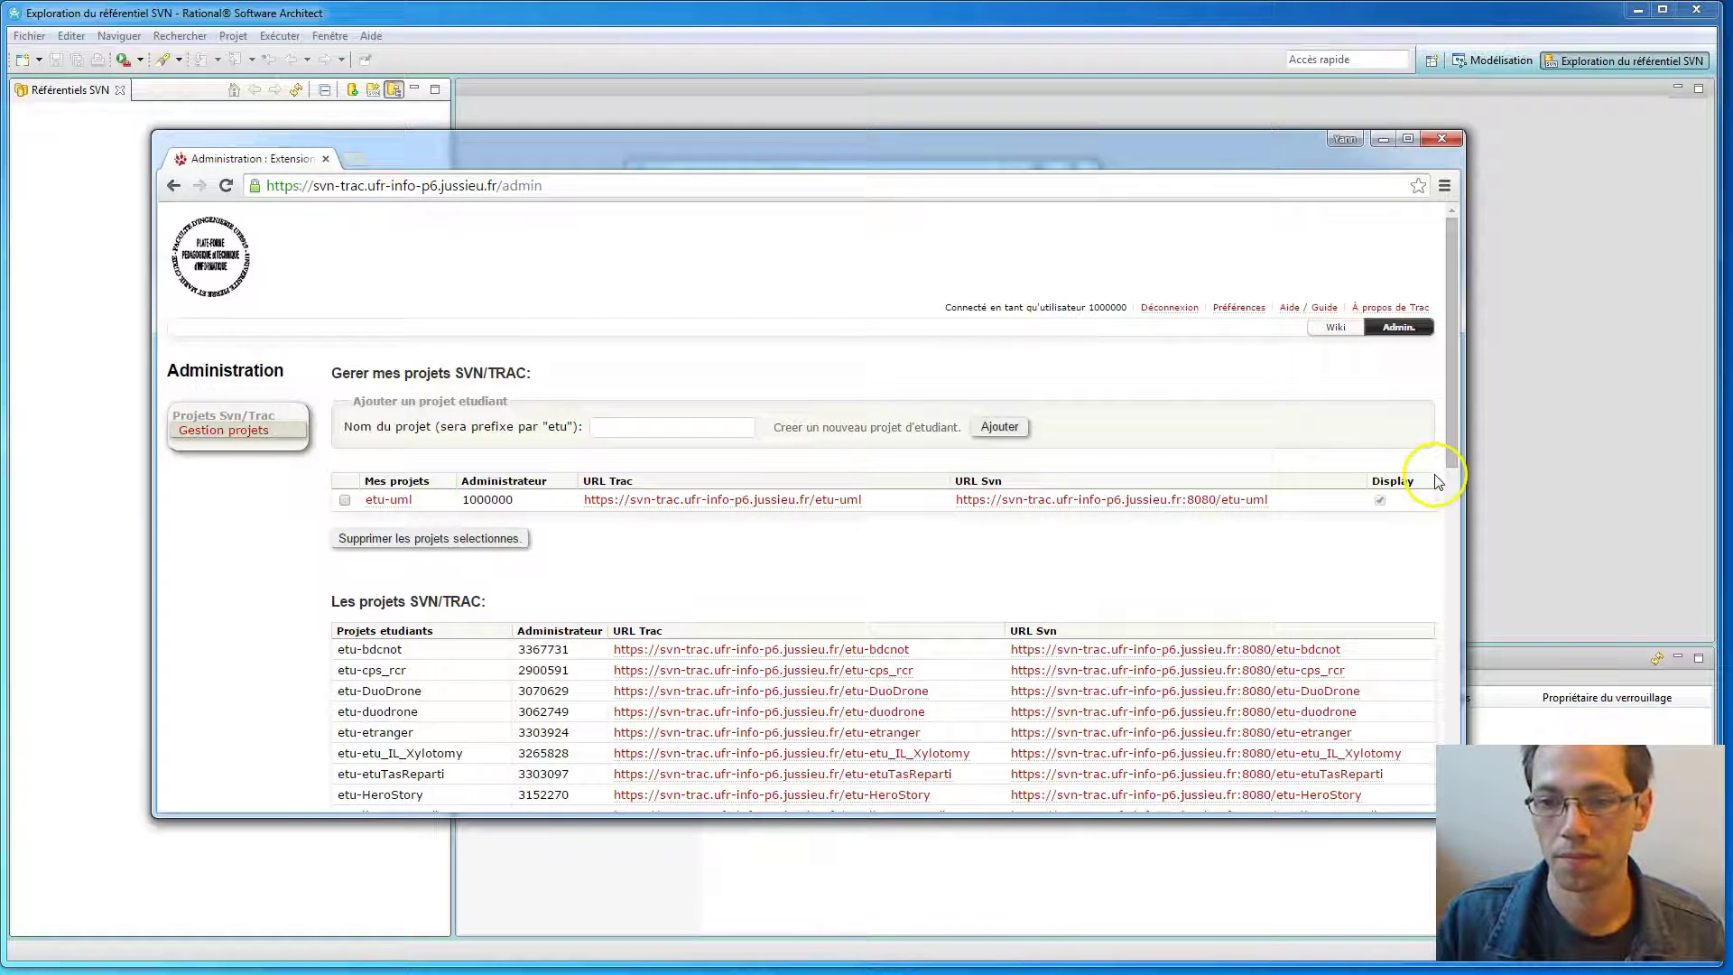
pyautogui.hotkey('alt', 'Tab')
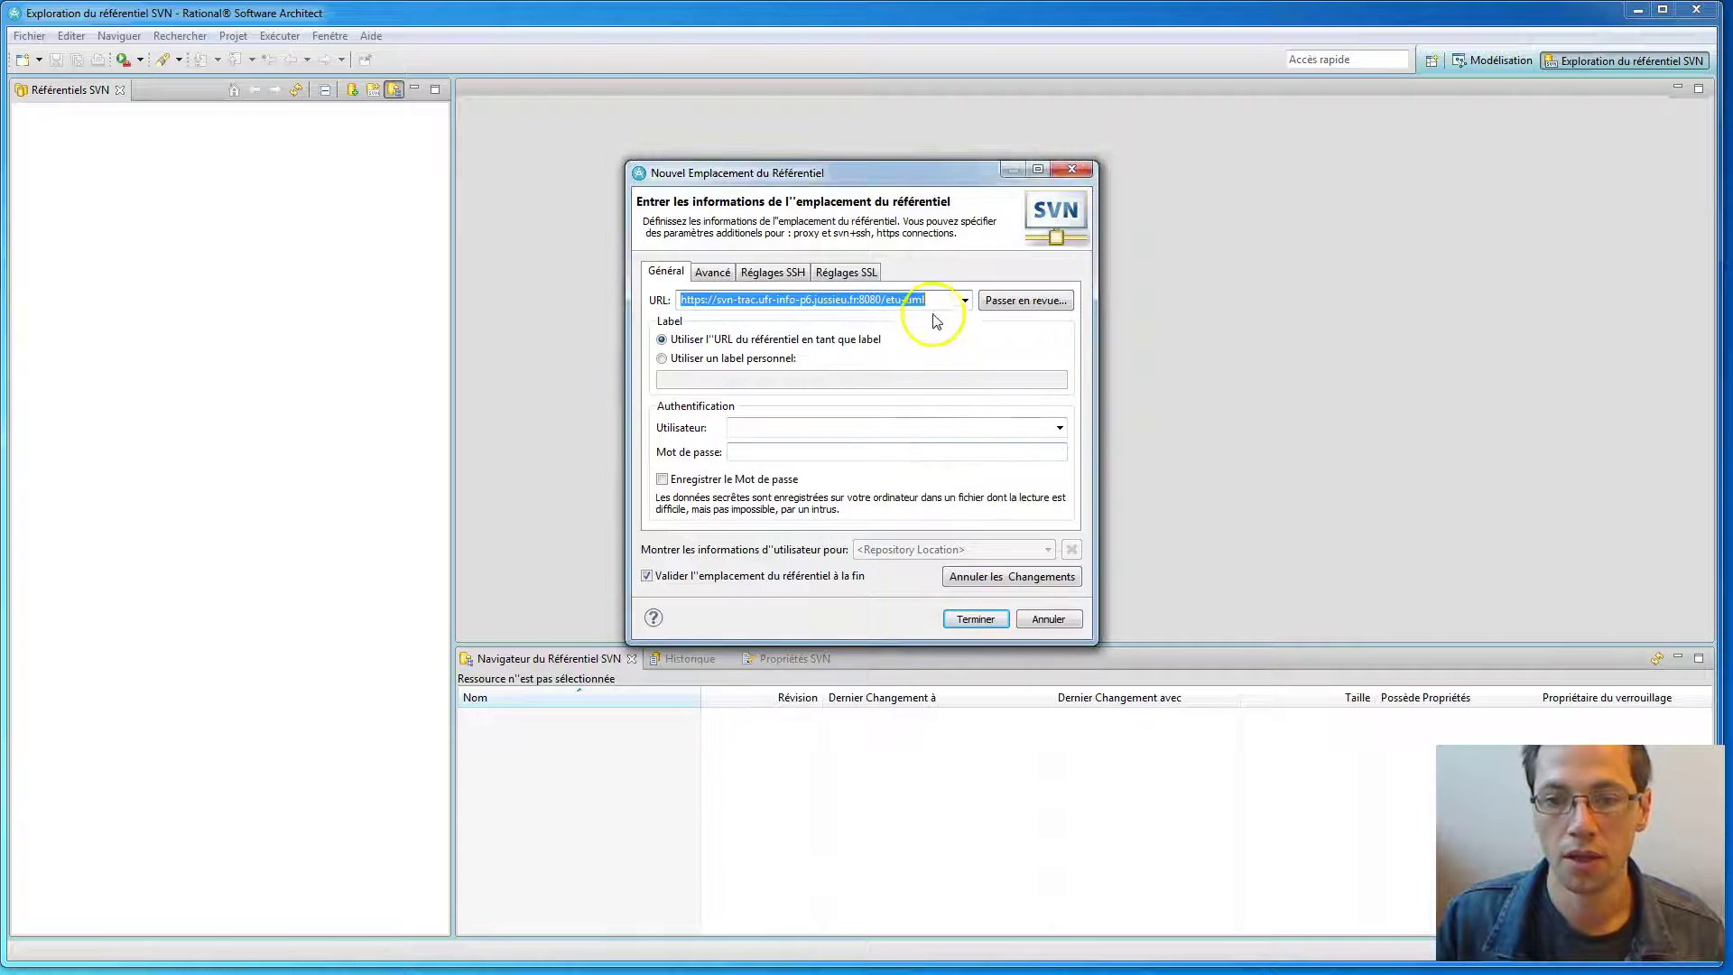
# Enter the user identifier and account password for the repository location and finish creating it.
pyautogui.click(848, 428)
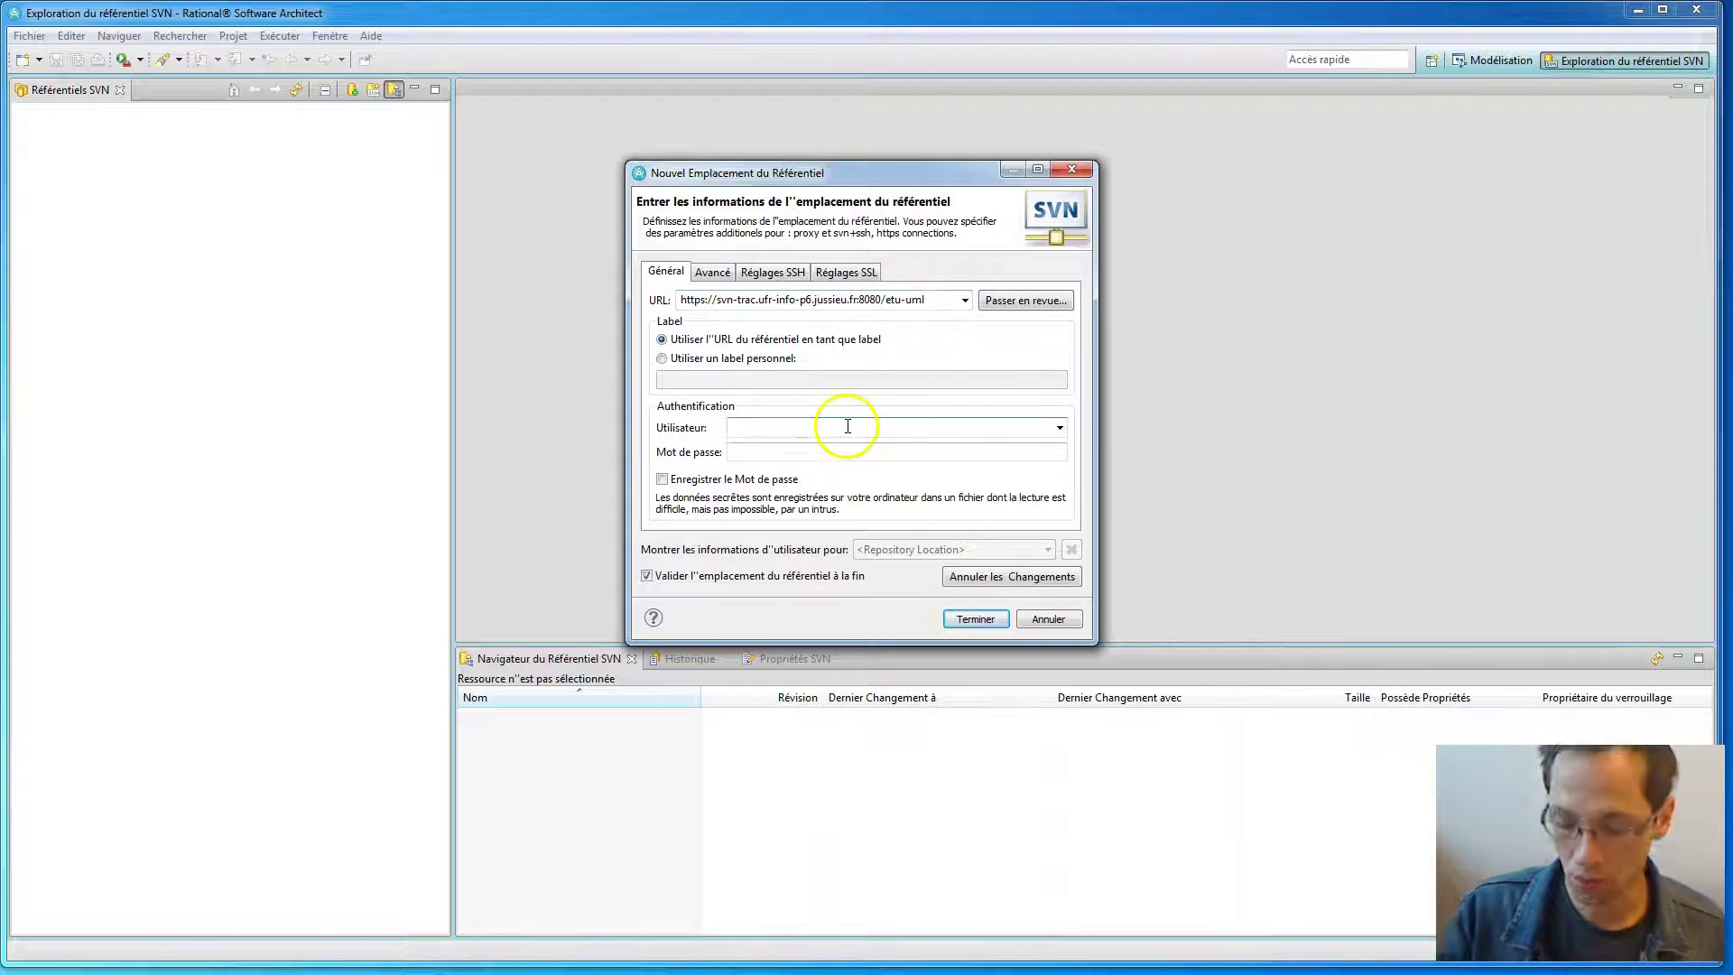
pyautogui.write('1000000')
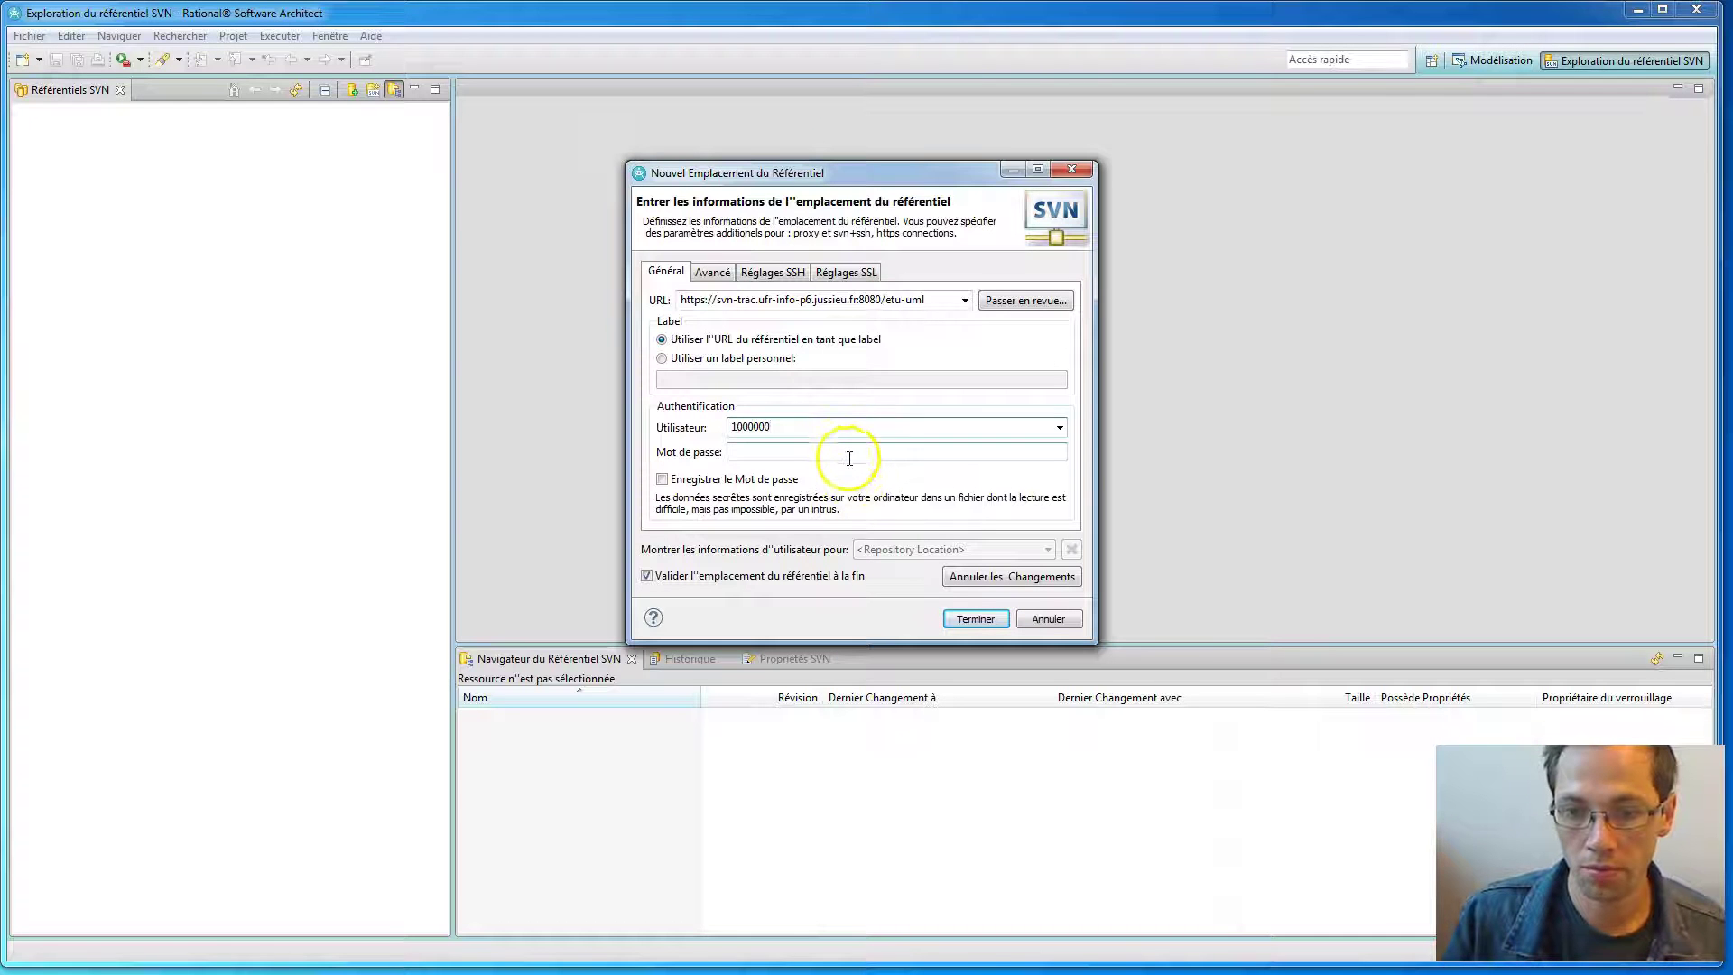
pyautogui.click(852, 452)
pyautogui.write('••••••••')
pyautogui.click(974, 618)
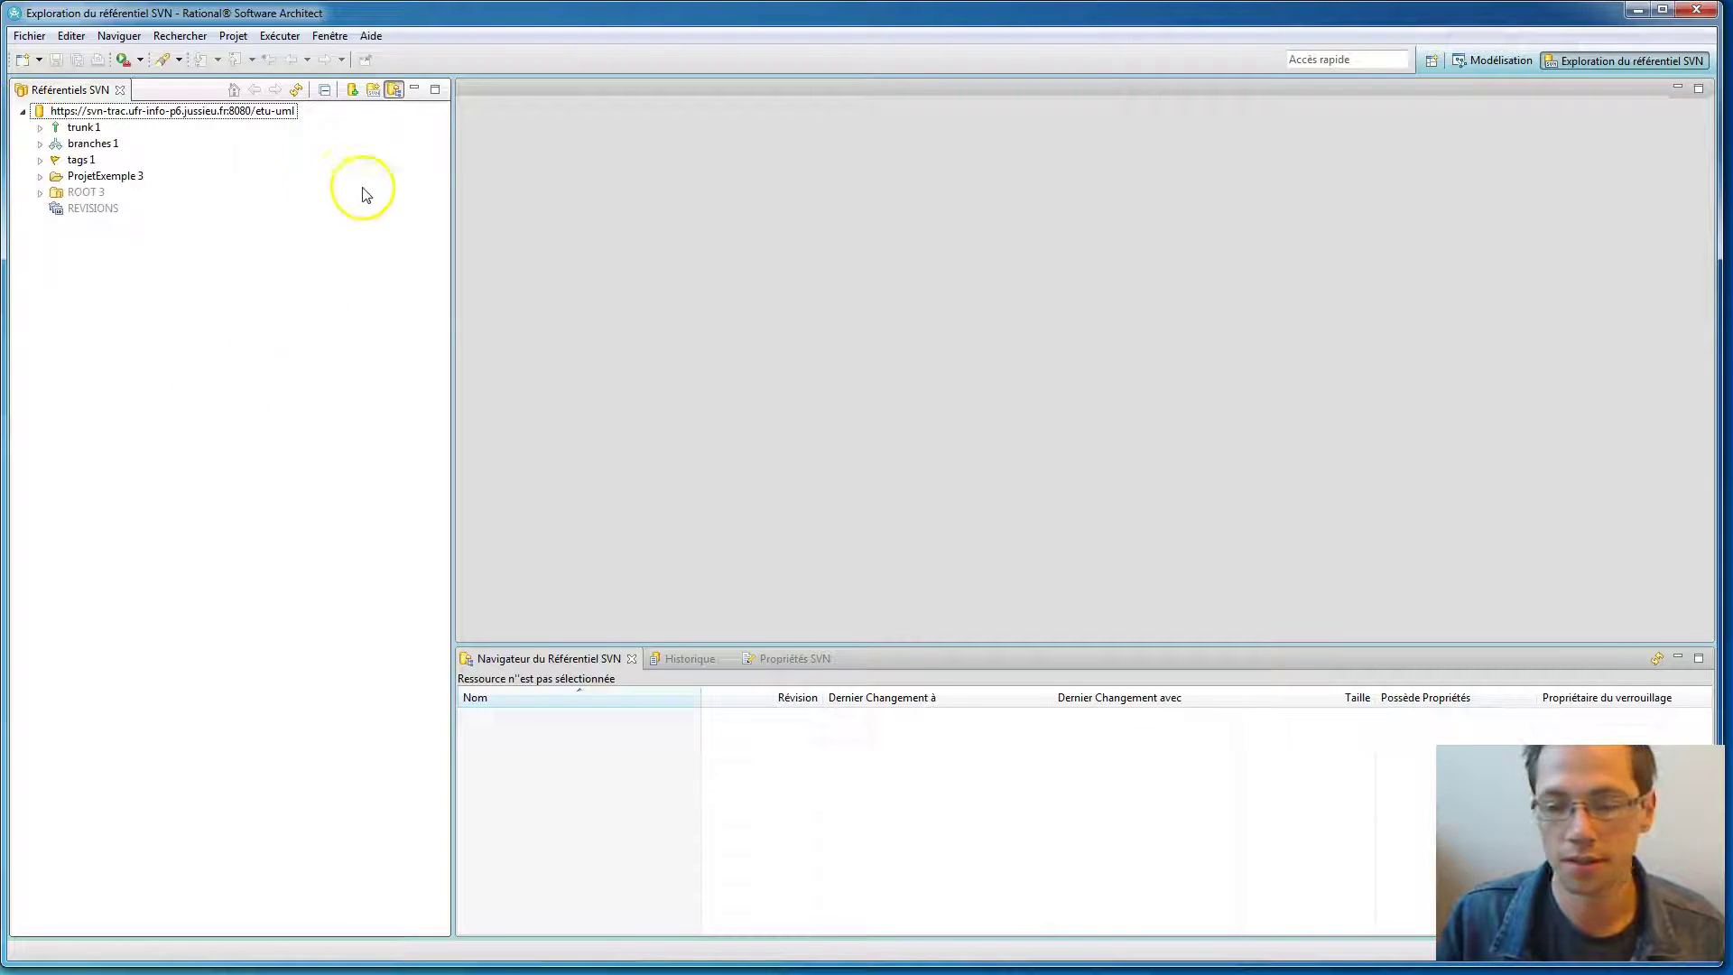
# Check out the ProjetExemple folder from the SVN repository into the workspace.
pyautogui.click(42, 177)
pyautogui.click(42, 178)
pyautogui.click(58, 177)
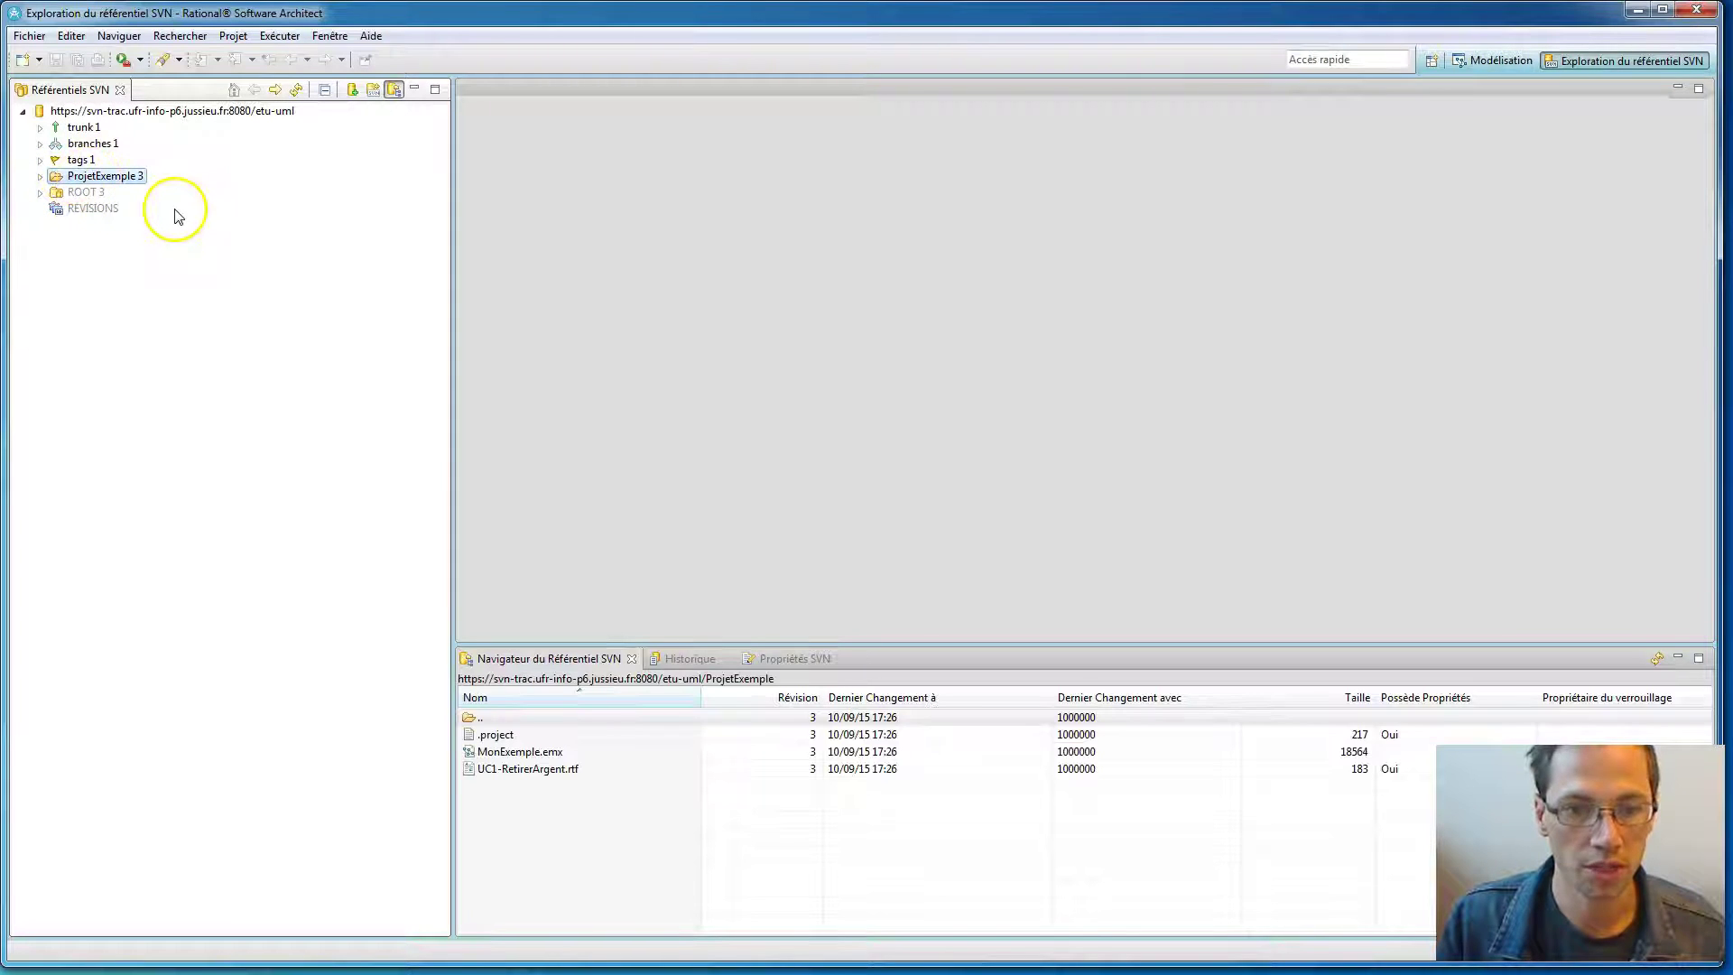
pyautogui.rightClick(112, 183)
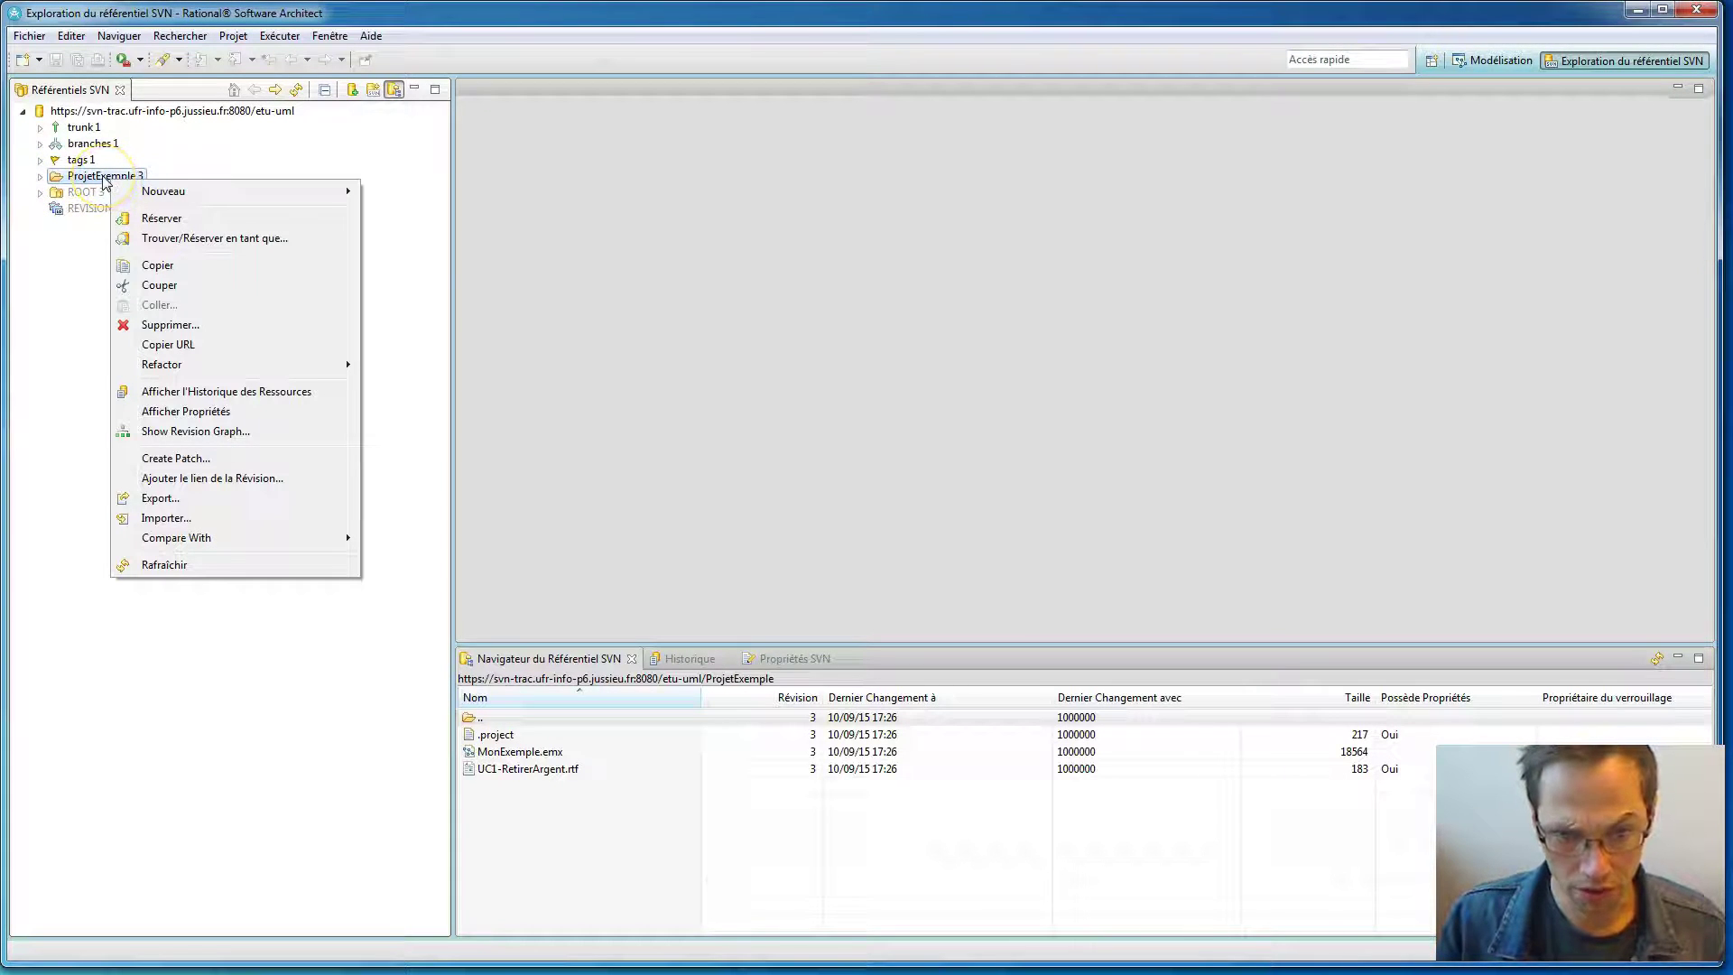
pyautogui.click(163, 225)
# Return to the Modélisation perspective and expand ProjetExemple down to the contents of the MonExemple model.
pyautogui.click(1487, 60)
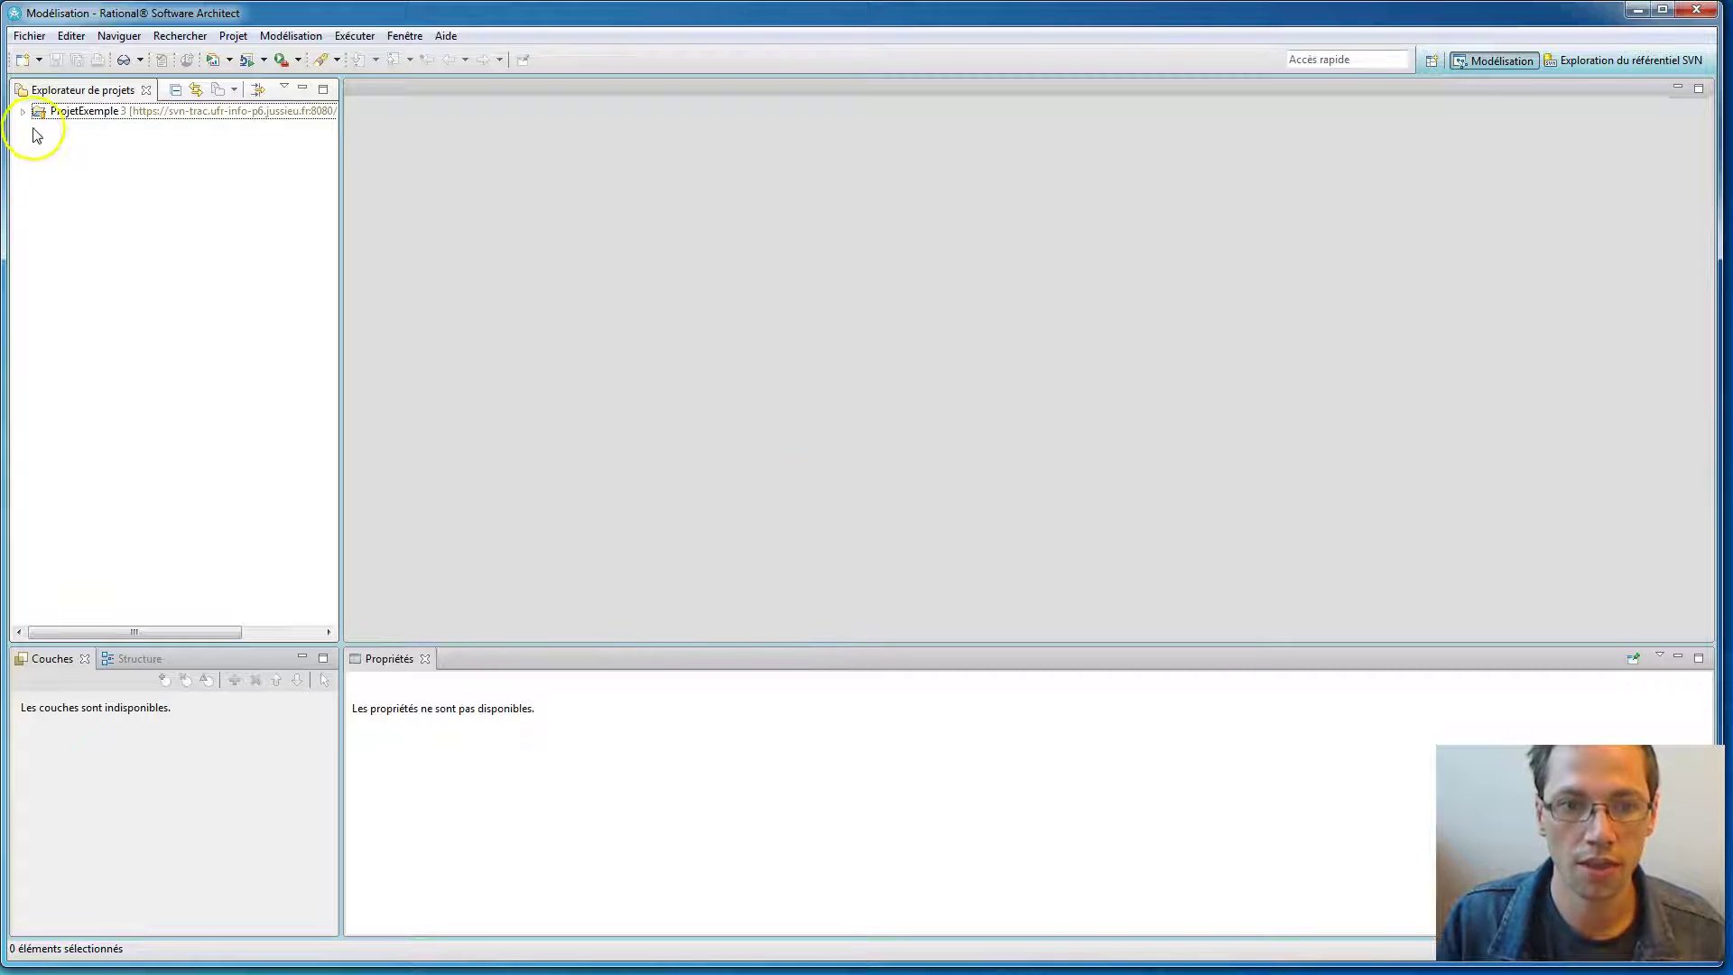
pyautogui.click(23, 111)
pyautogui.click(40, 144)
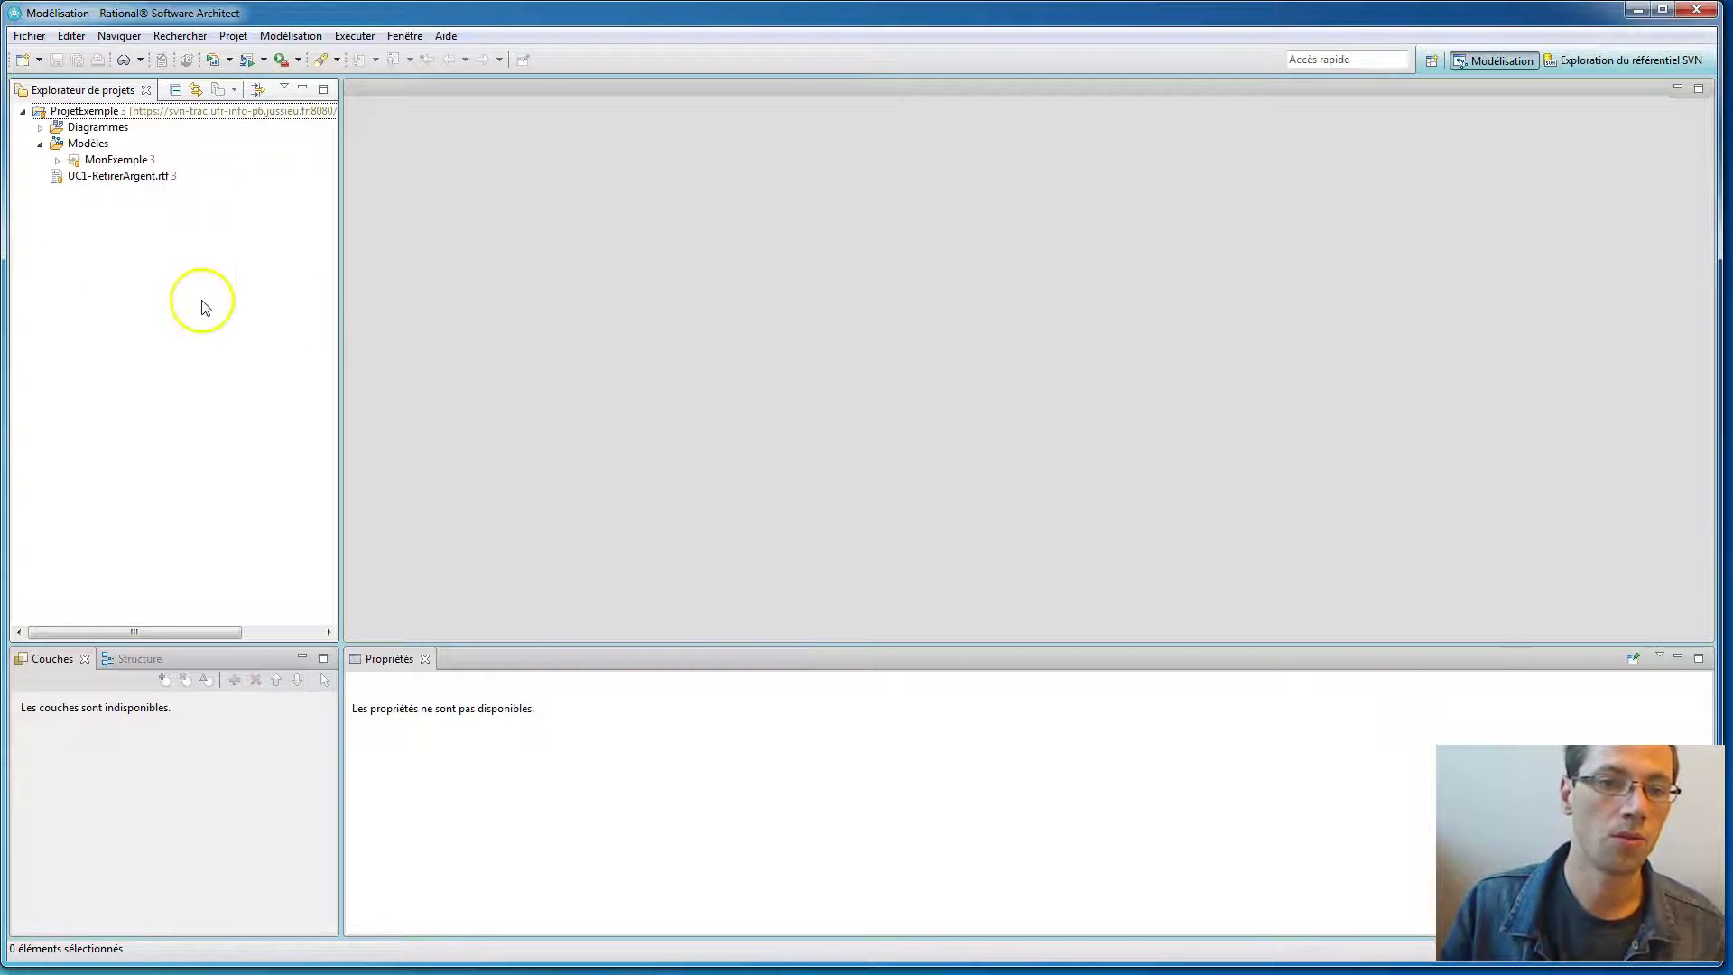
pyautogui.click(57, 159)
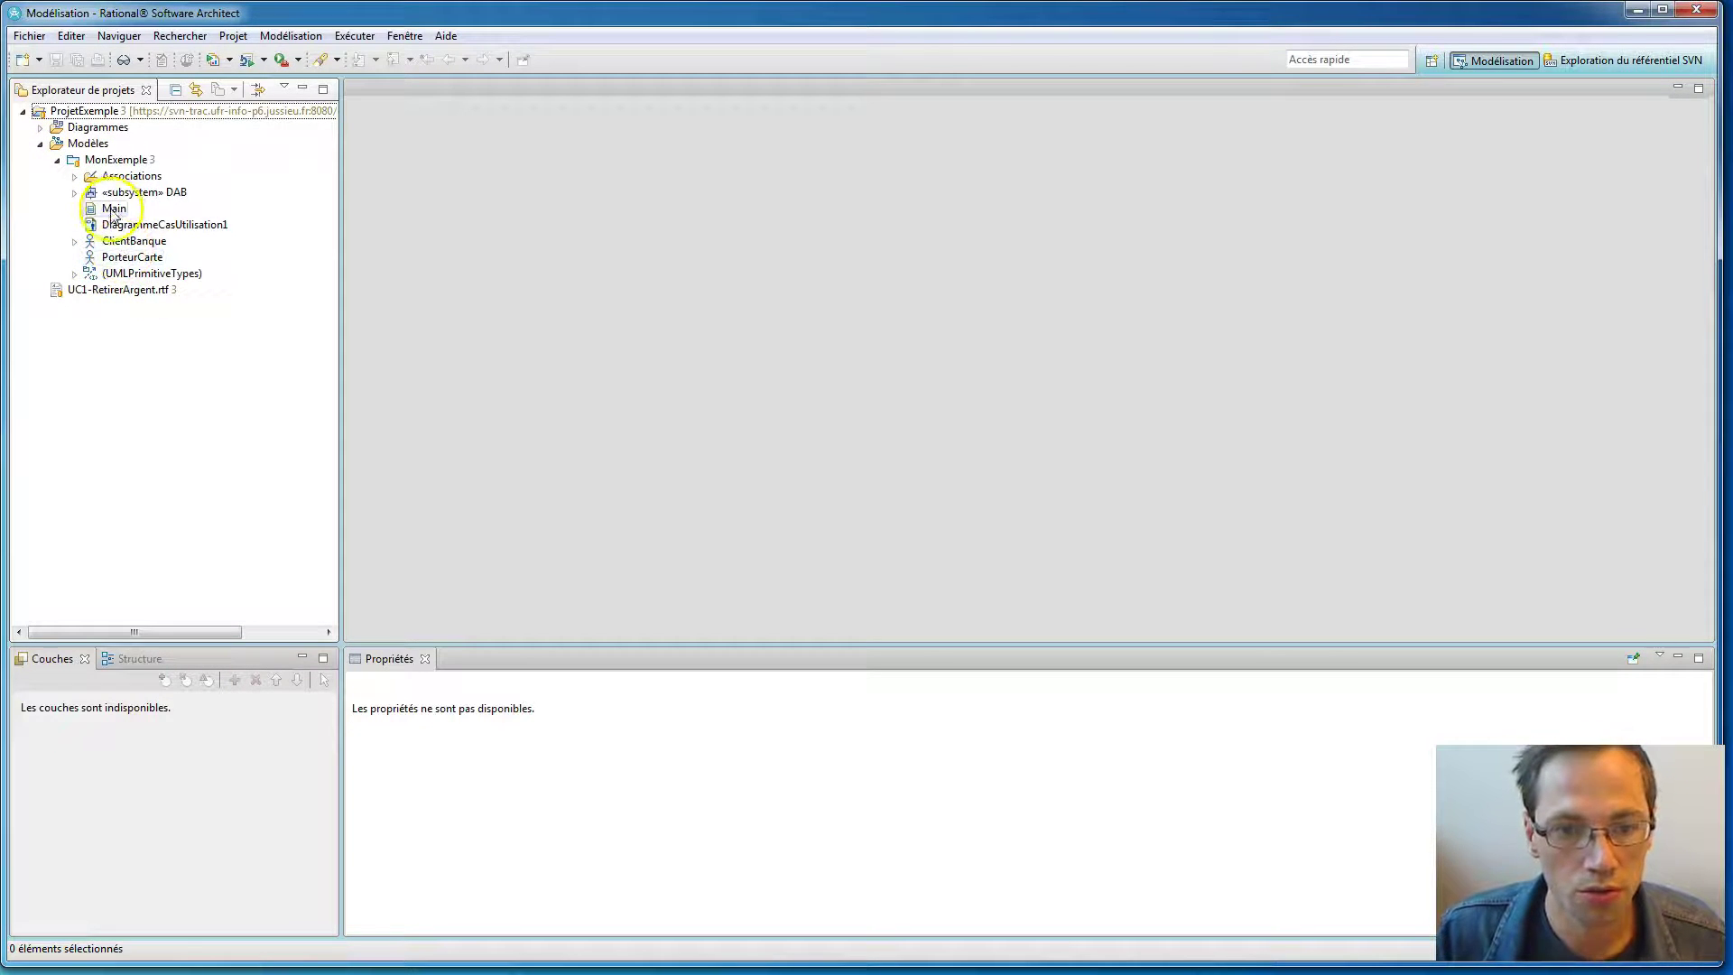
# Create a new class diagram in the MonExemple package.
pyautogui.click(99, 161)
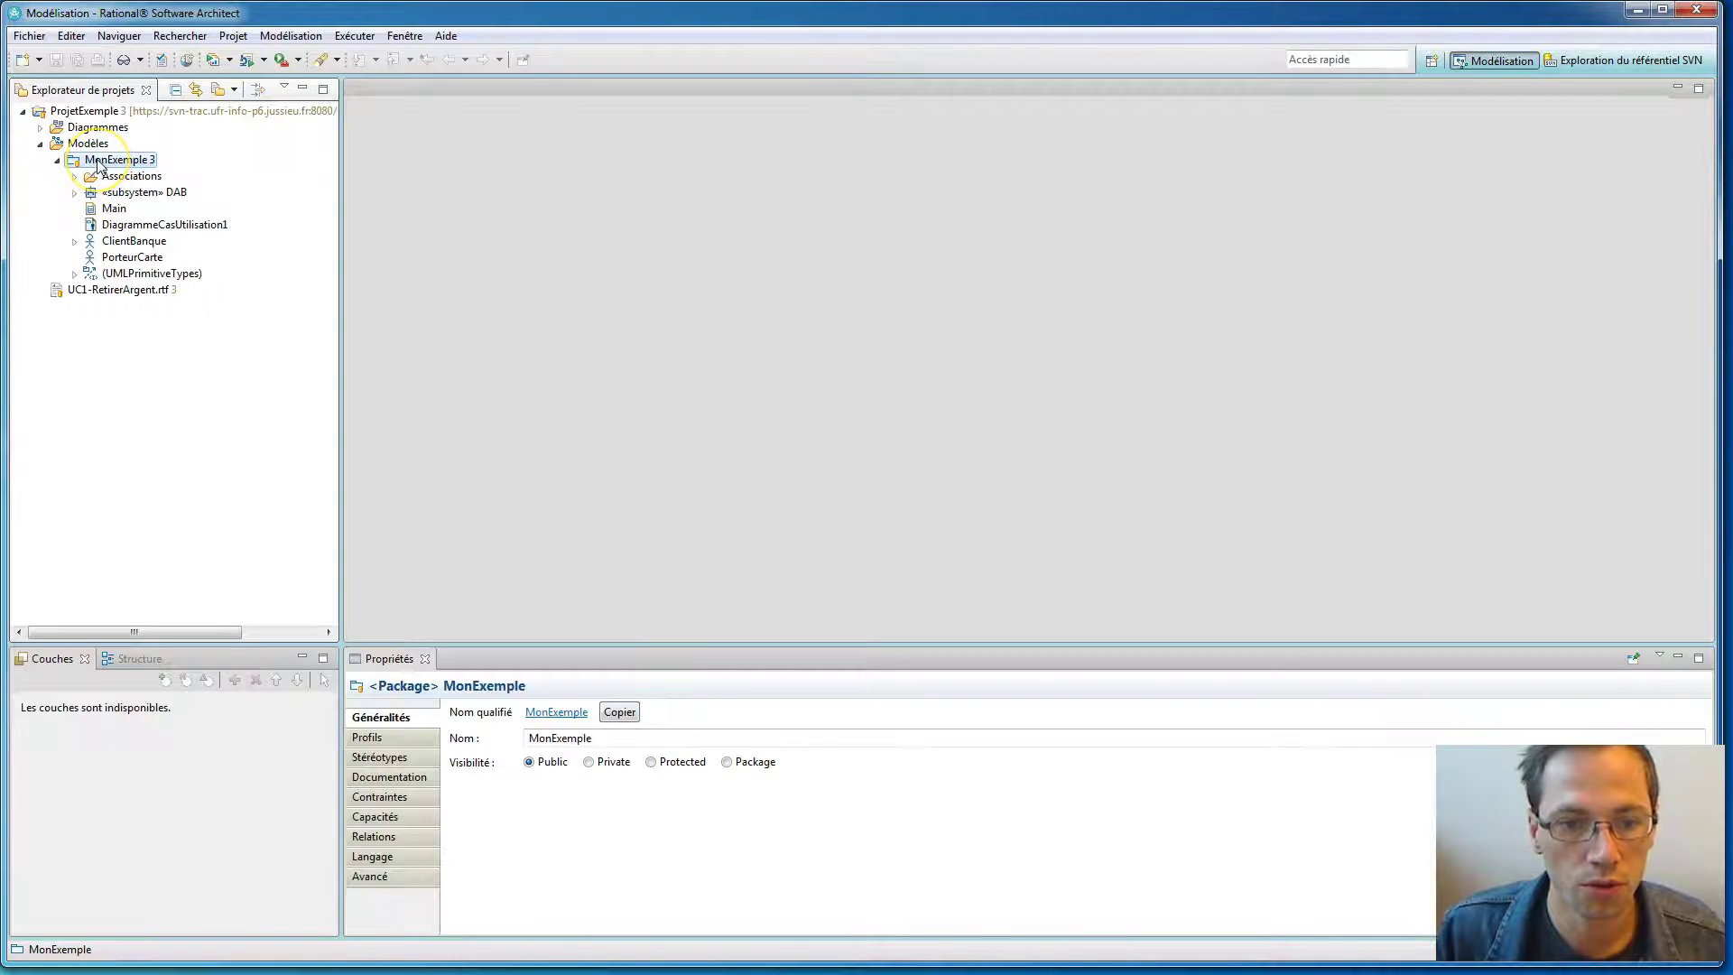
pyautogui.rightClick(100, 165)
pyautogui.moveTo(233, 190)
pyautogui.click(433, 188)
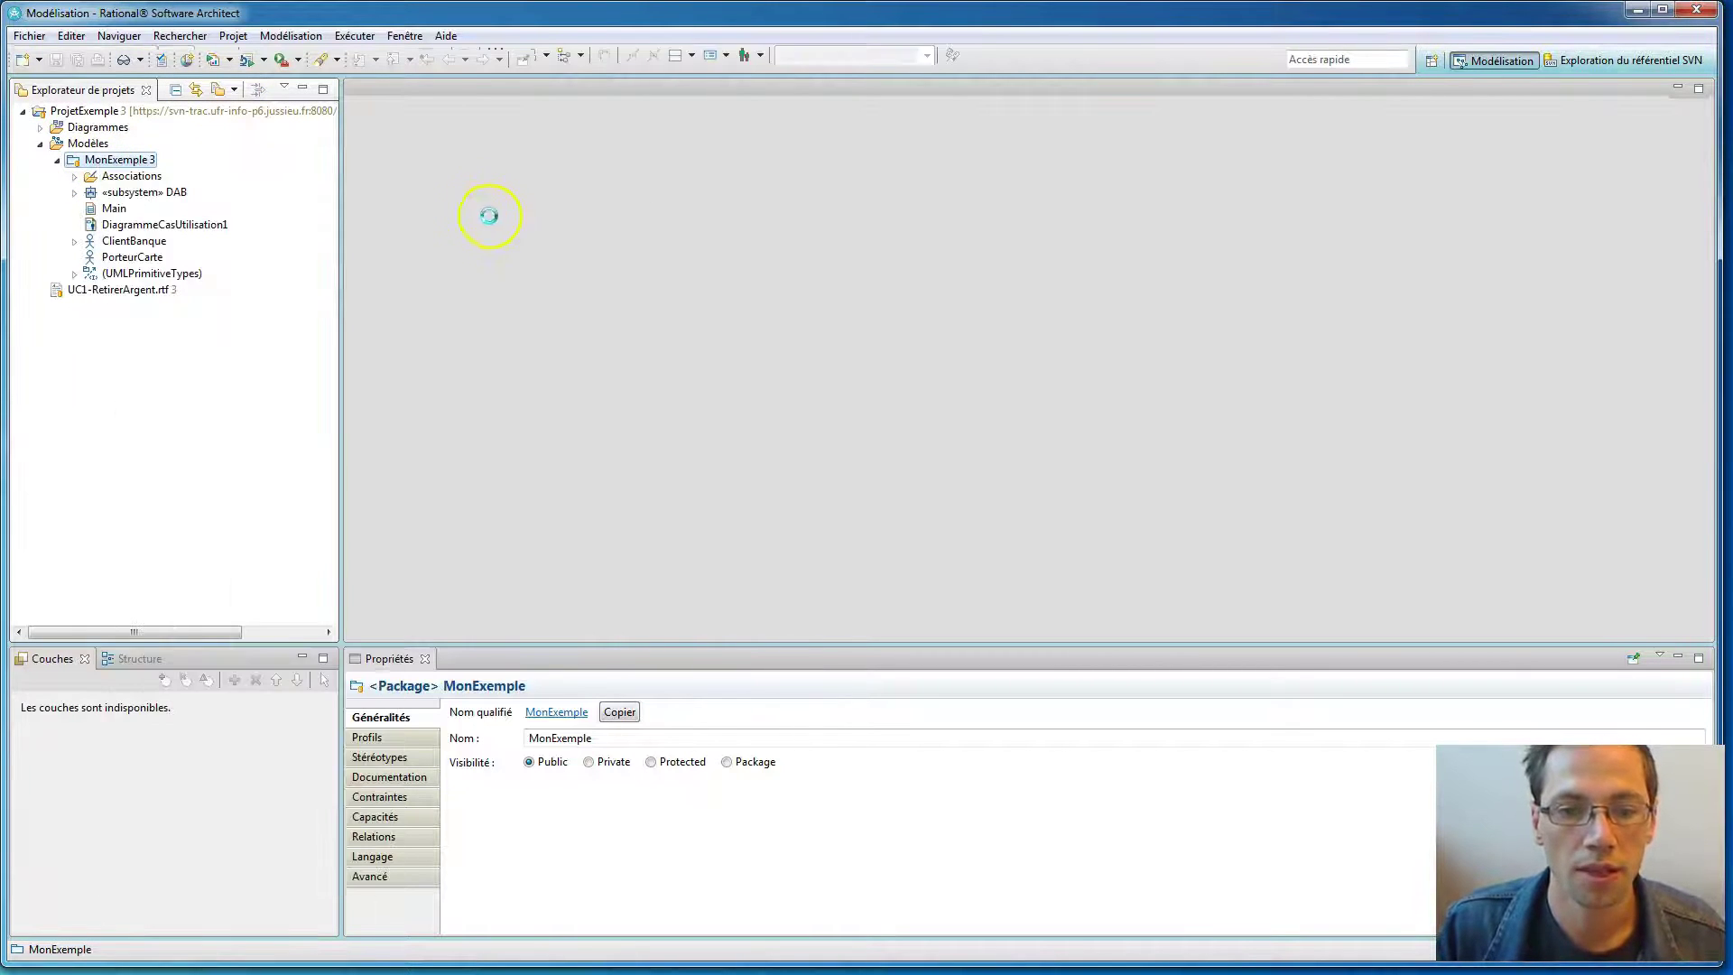
# Add a class named A to the diagram and an interface named IA above and to the right of it.
pyautogui.click(1648, 259)
pyautogui.click(688, 282)
pyautogui.write('A')
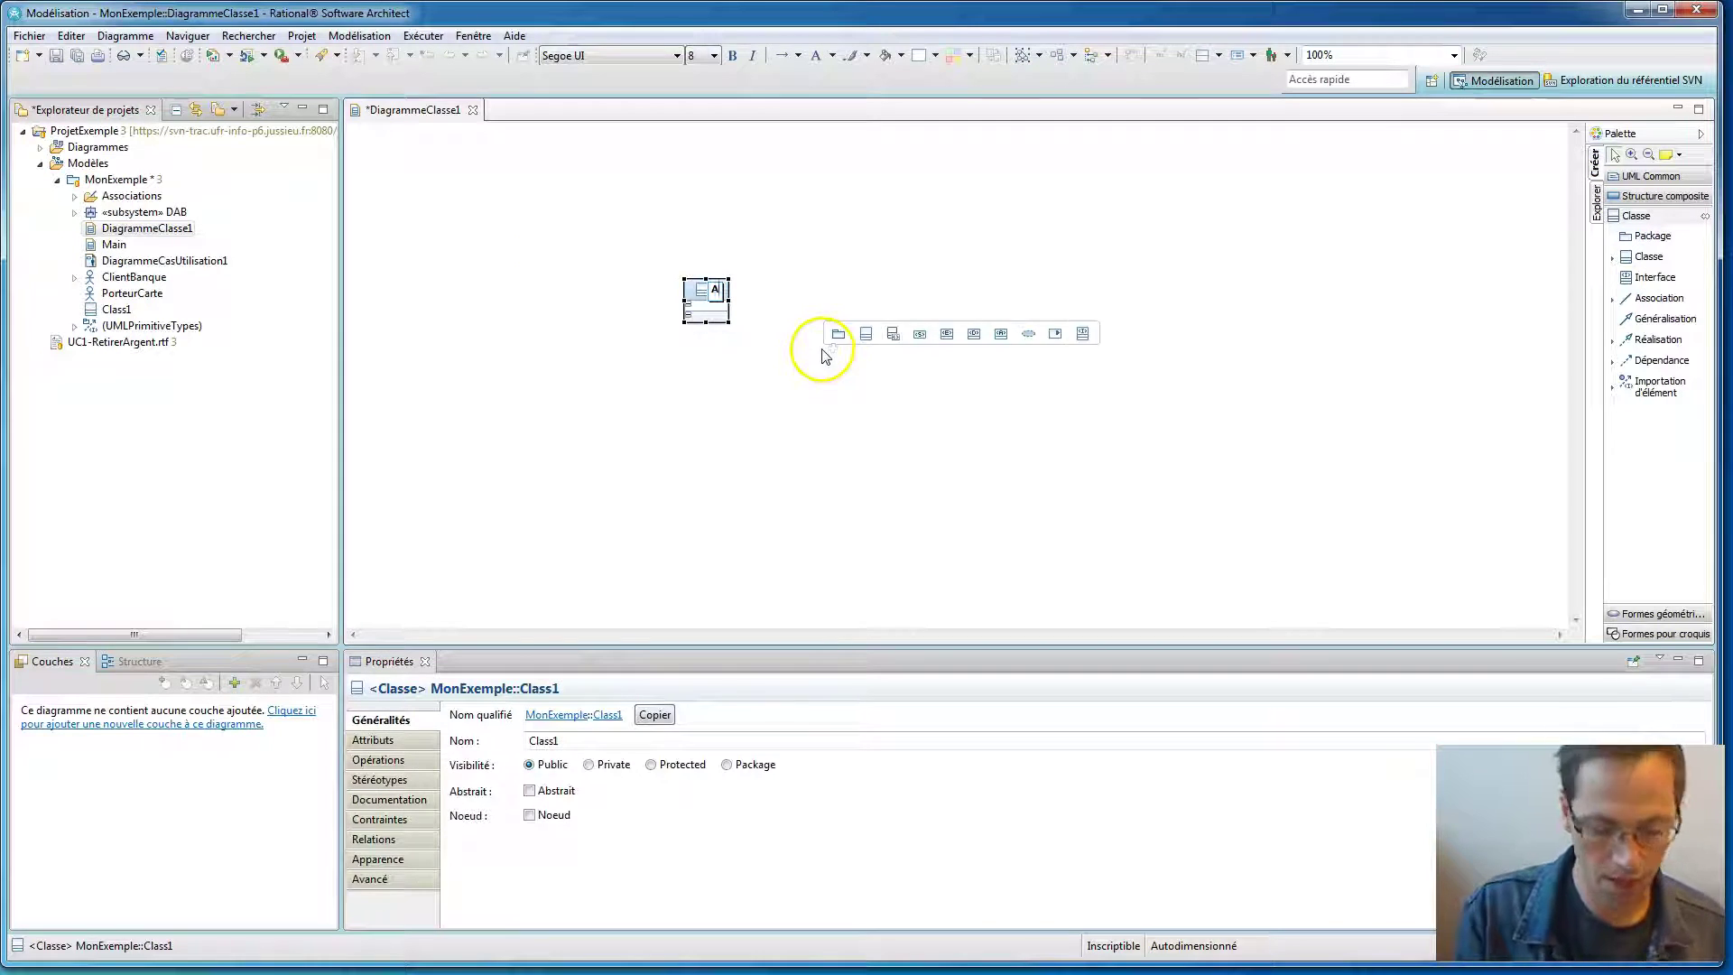
pyautogui.click(1393, 368)
pyautogui.click(1655, 277)
pyautogui.click(830, 248)
pyautogui.write('IA')
pyautogui.click(767, 321)
# Draw a realisation from class A to interface IA and save the model.
pyautogui.click(725, 315)
pyautogui.moveTo(713, 256); pyautogui.dragTo(841, 280)
pyautogui.click(979, 431)
pyautogui.click(836, 375)
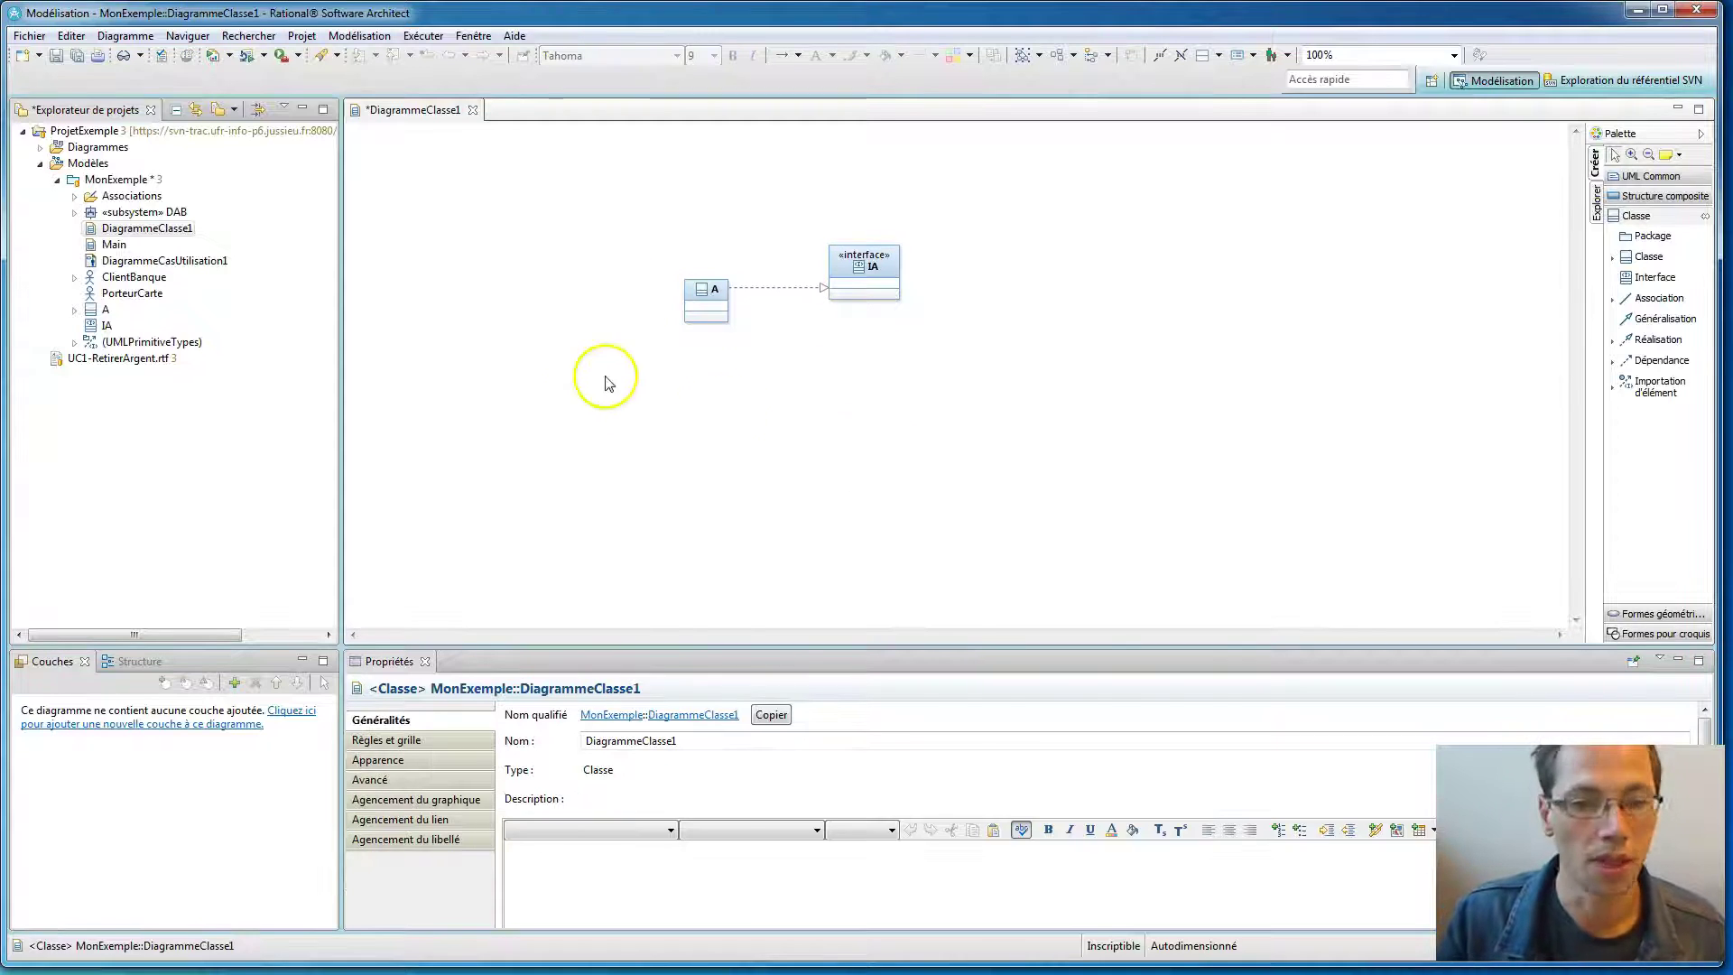
pyautogui.hotkey('ctrl', 's')
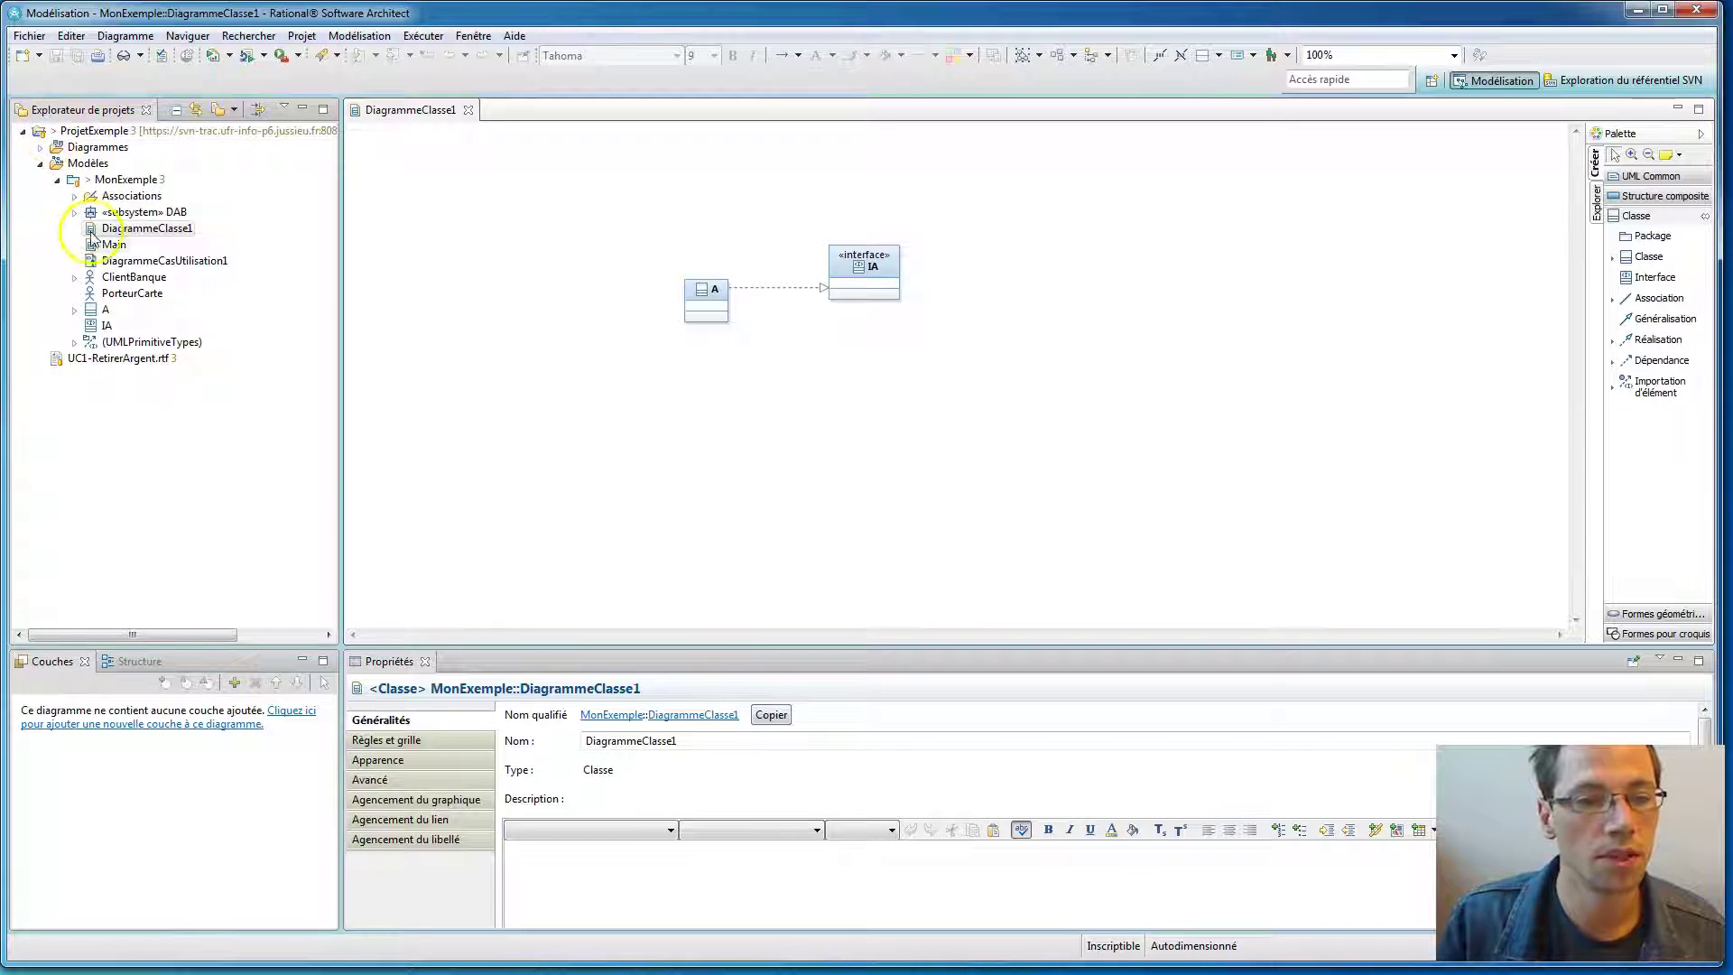
# Open the Synchronisation de l'équipe perspective and narrow its Synchronisation view.
pyautogui.click(119, 179)
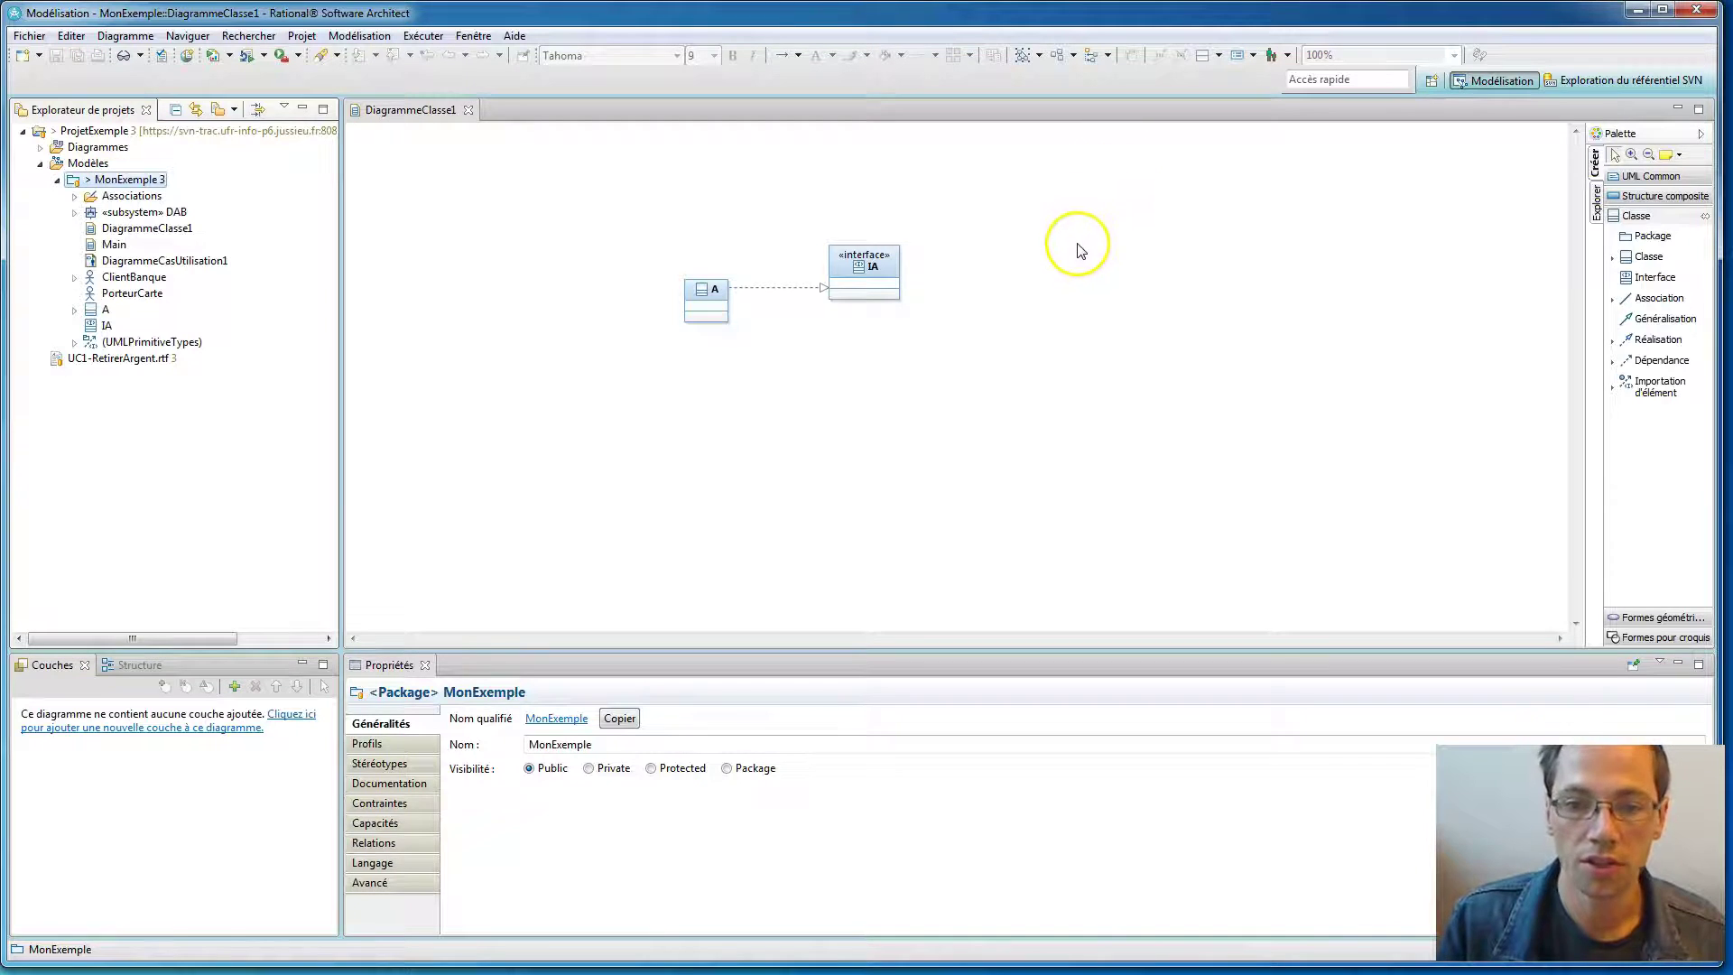
pyautogui.click(1431, 84)
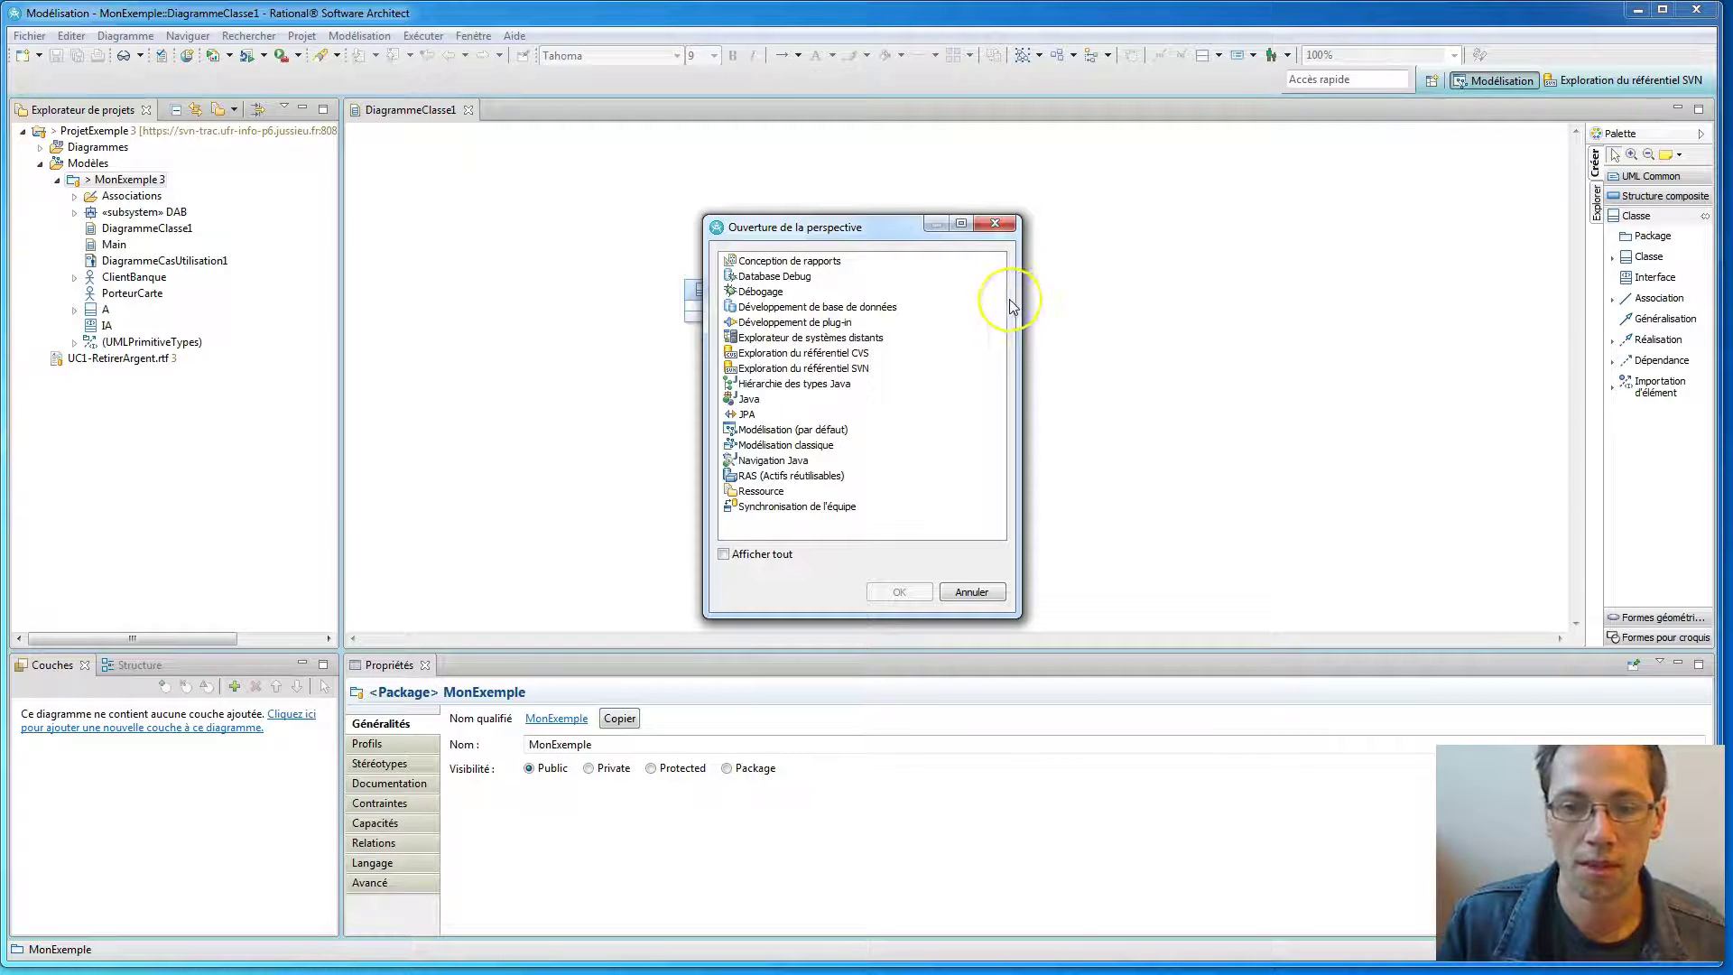
pyautogui.click(834, 506)
pyautogui.click(898, 593)
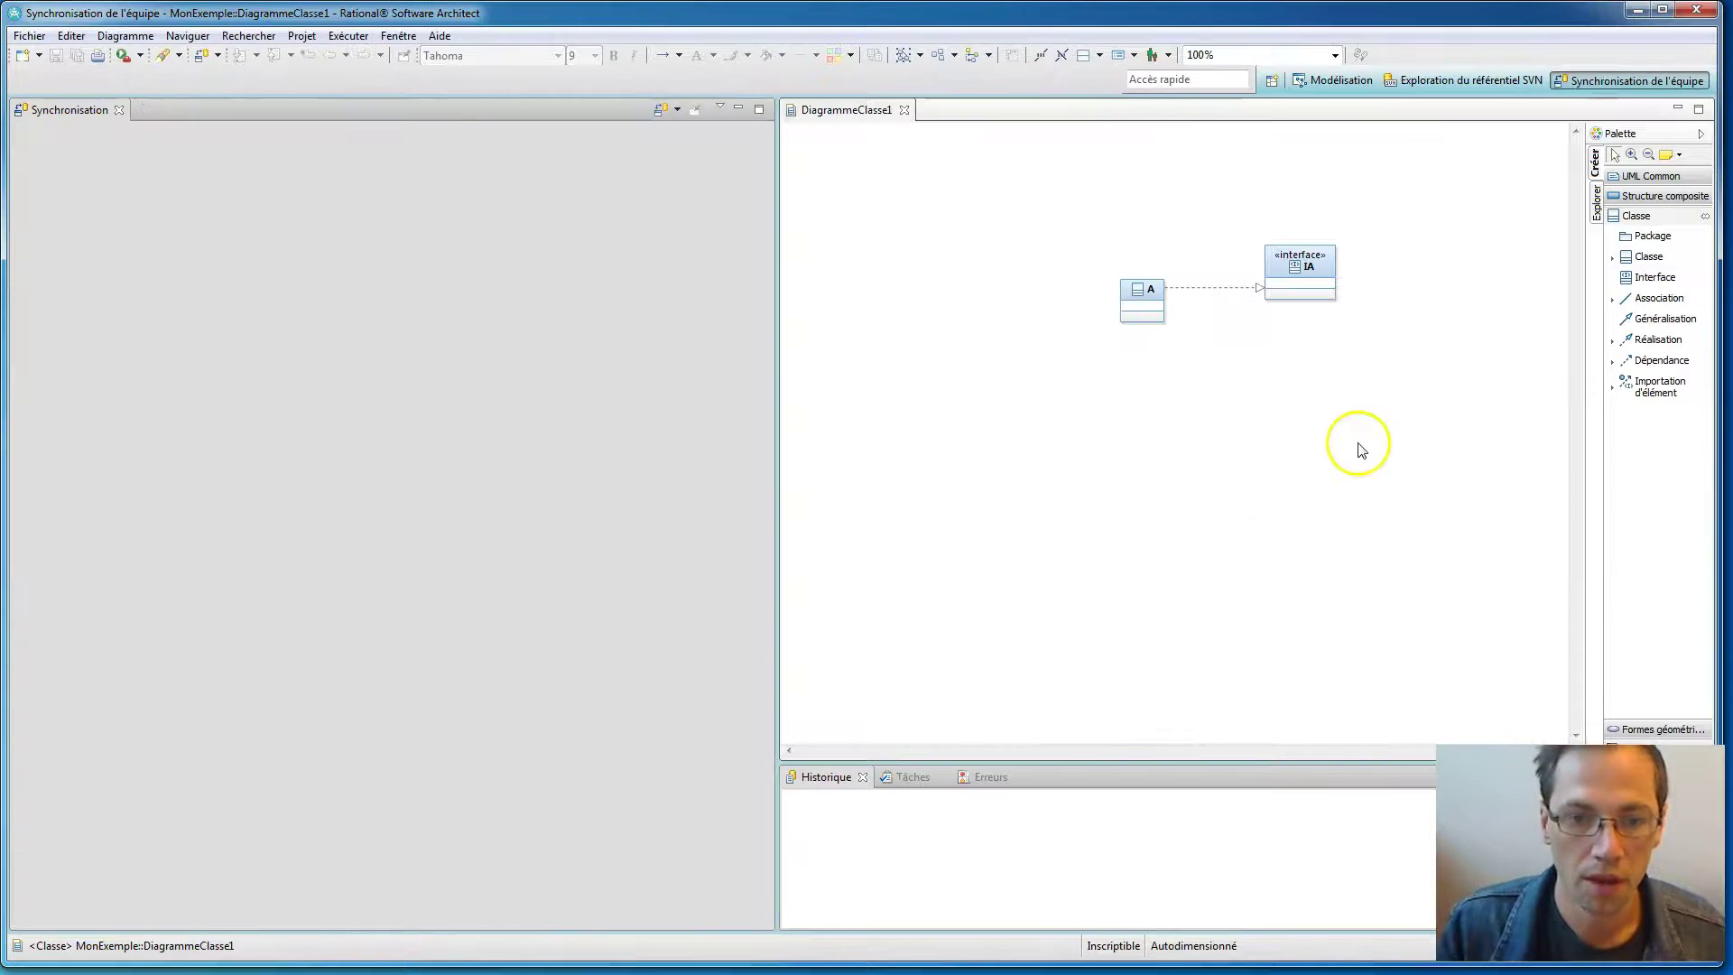
pyautogui.moveTo(778, 477); pyautogui.dragTo(498, 476)
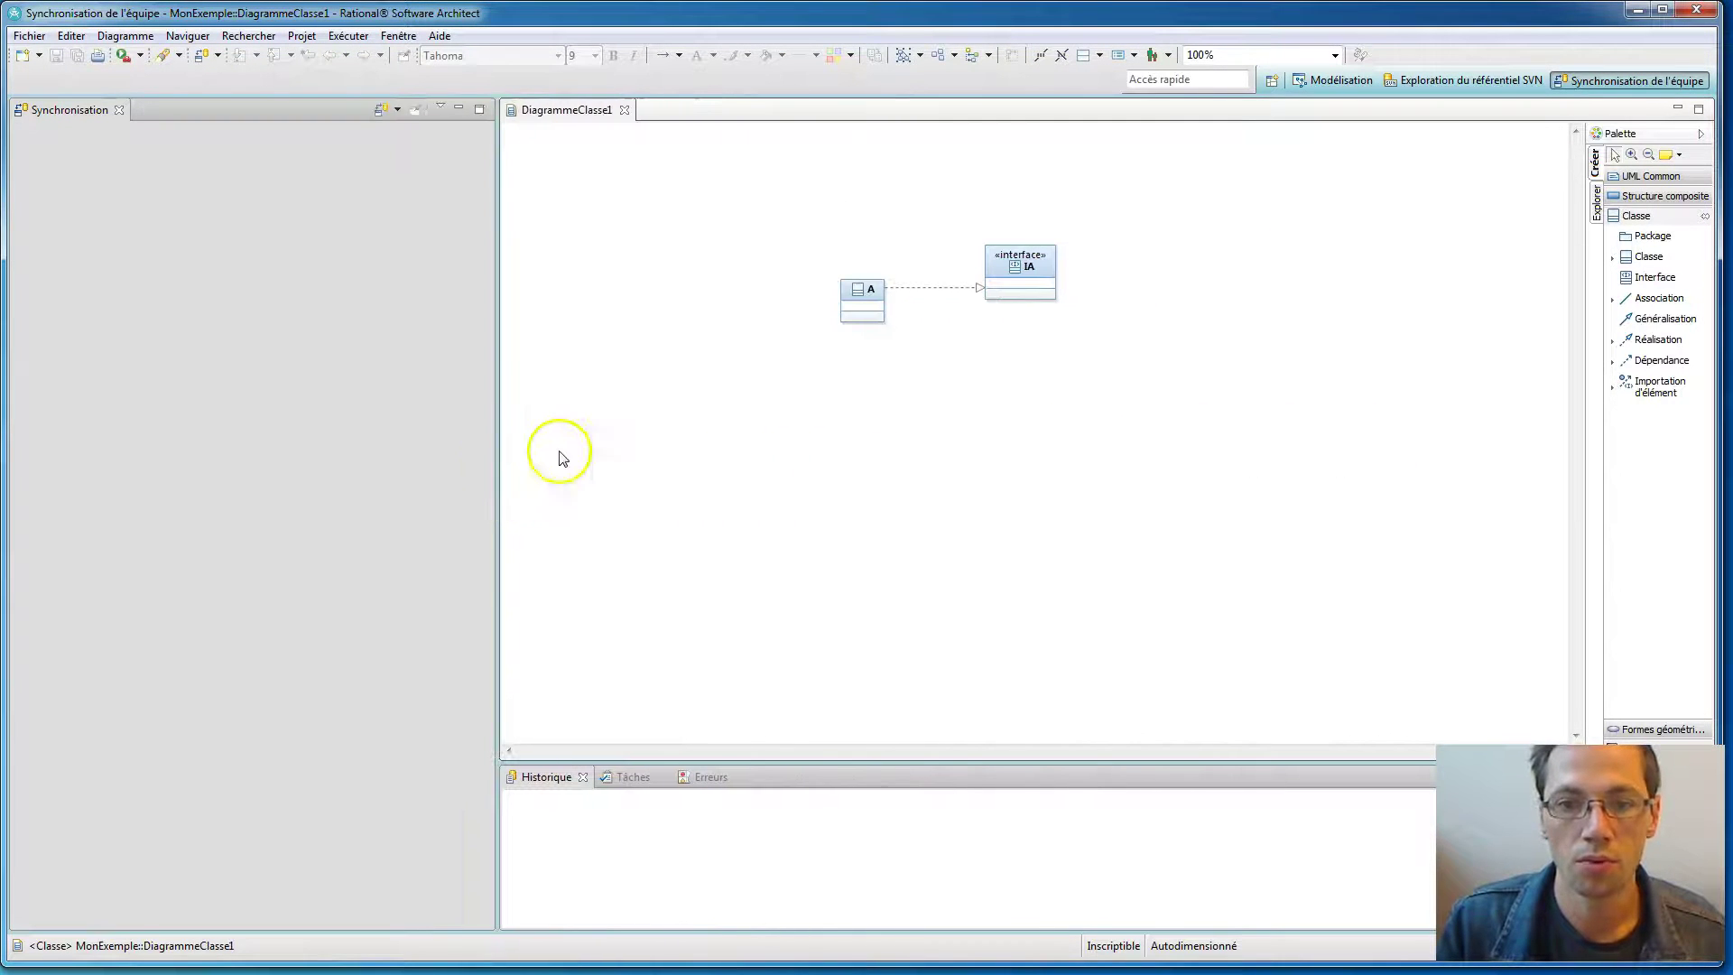
pyautogui.click(399, 261)
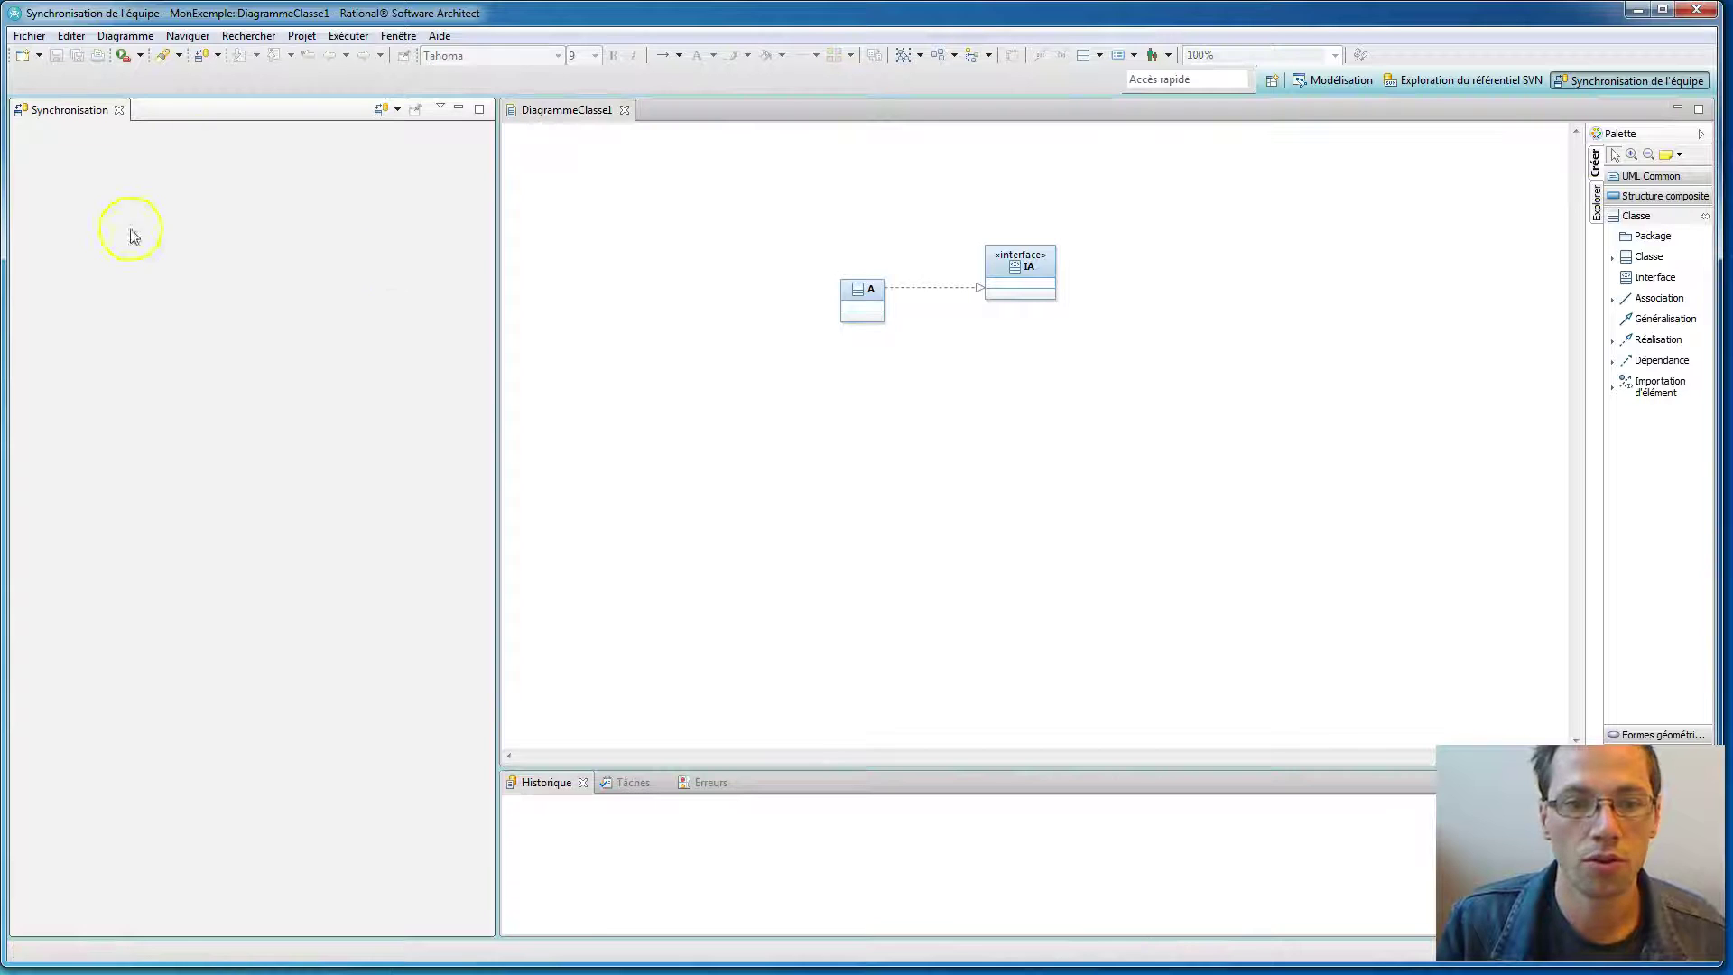
# Run an SVN synchronisation of the whole workspace, with ProjetExemple included.
pyautogui.click(381, 111)
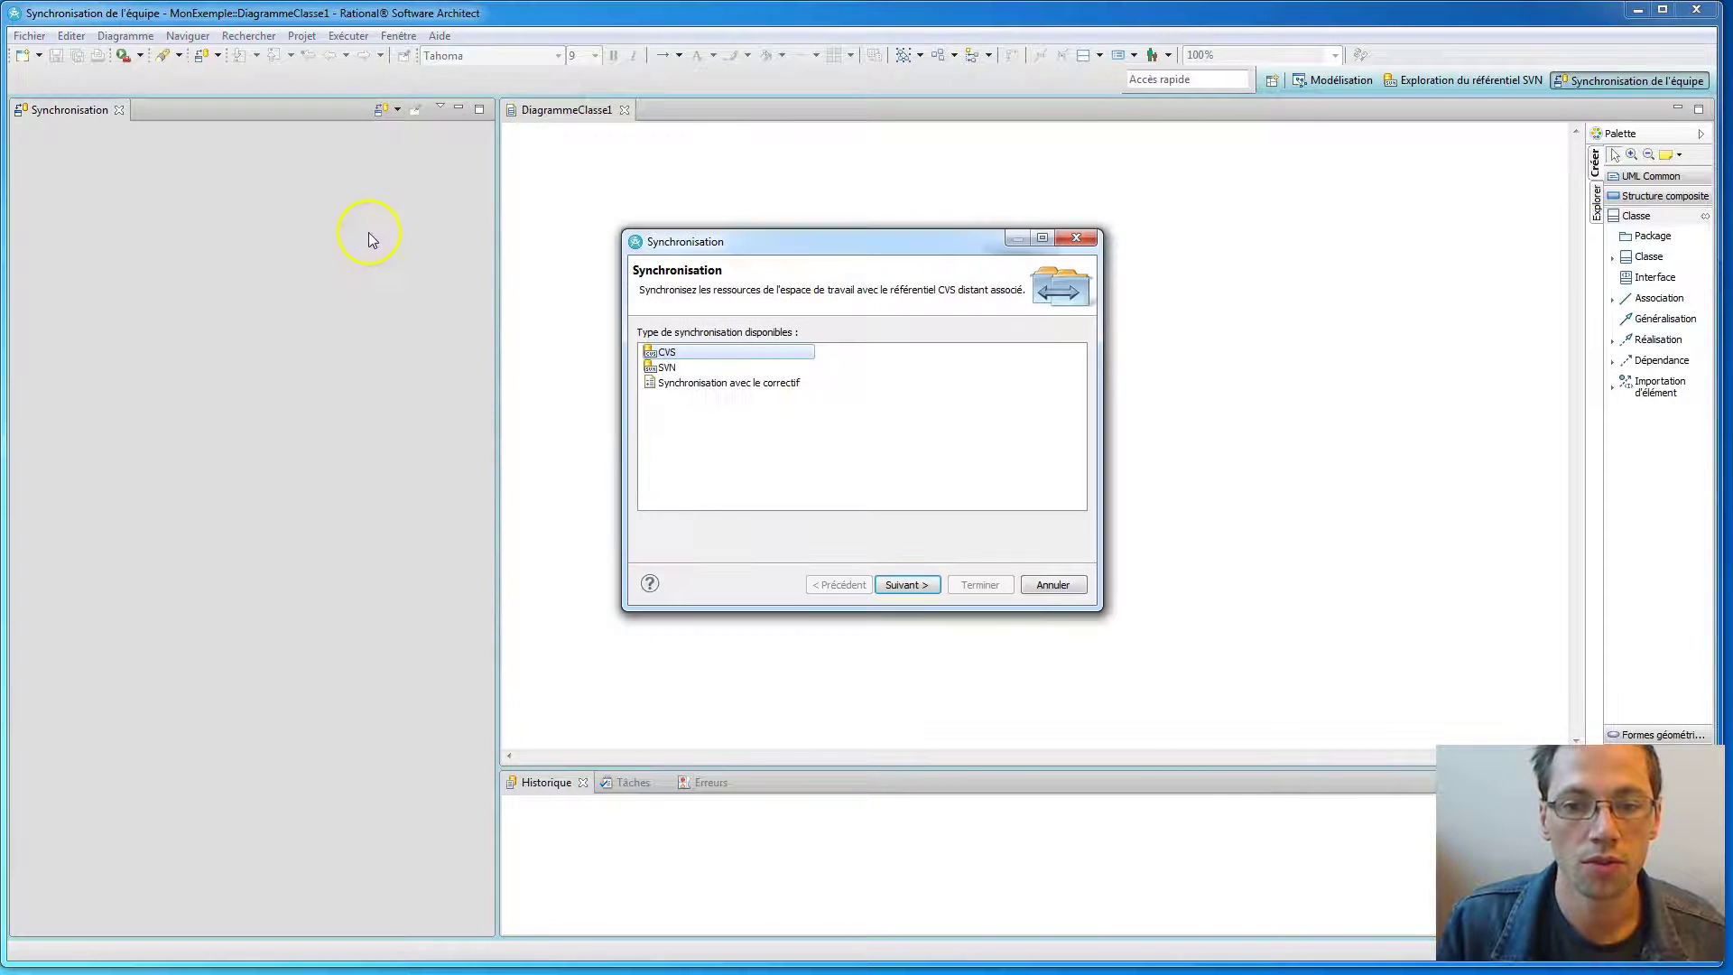
pyautogui.click(664, 368)
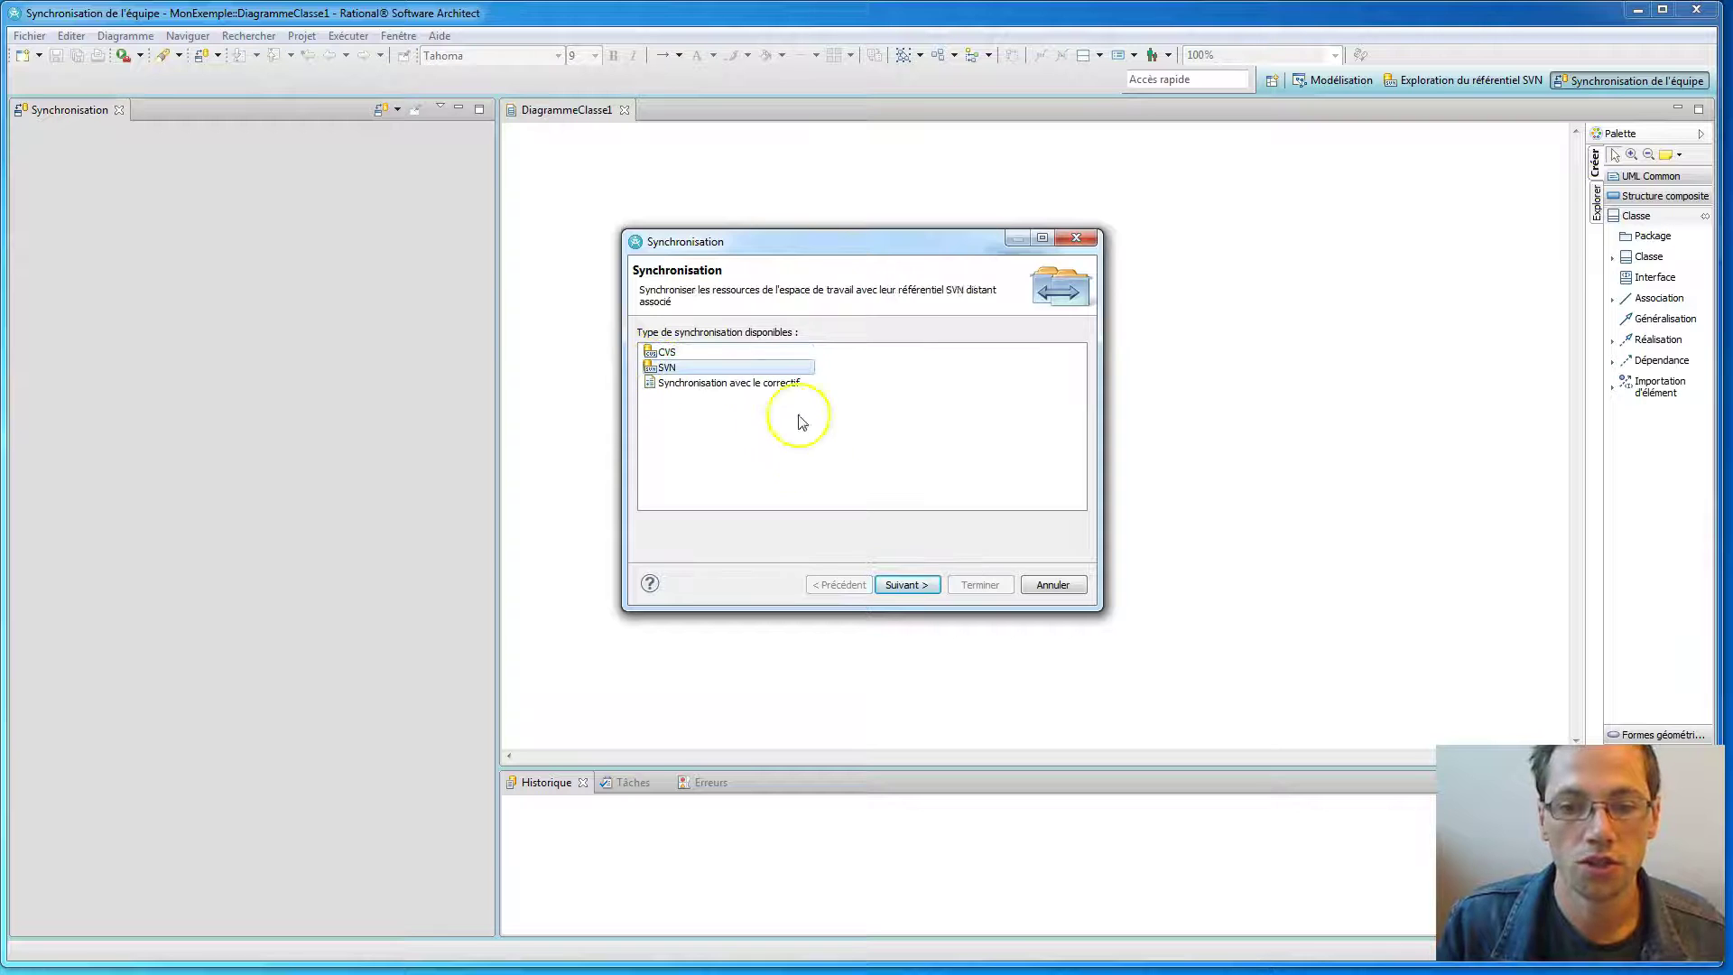
pyautogui.click(904, 585)
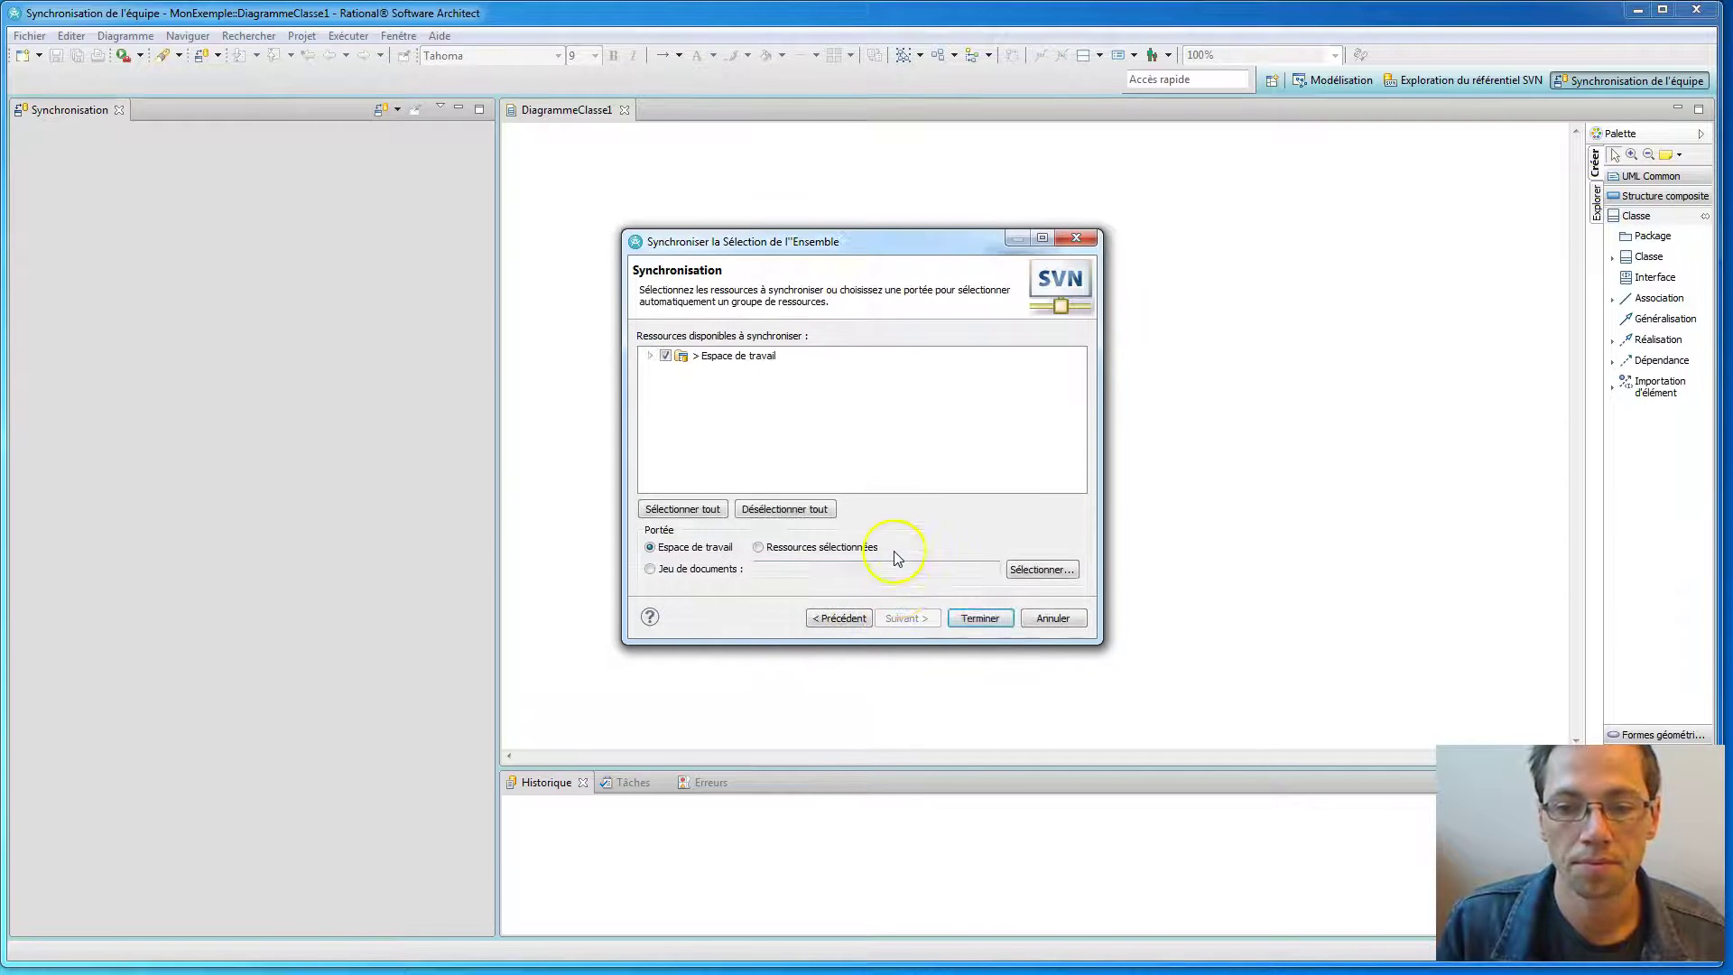
pyautogui.click(649, 357)
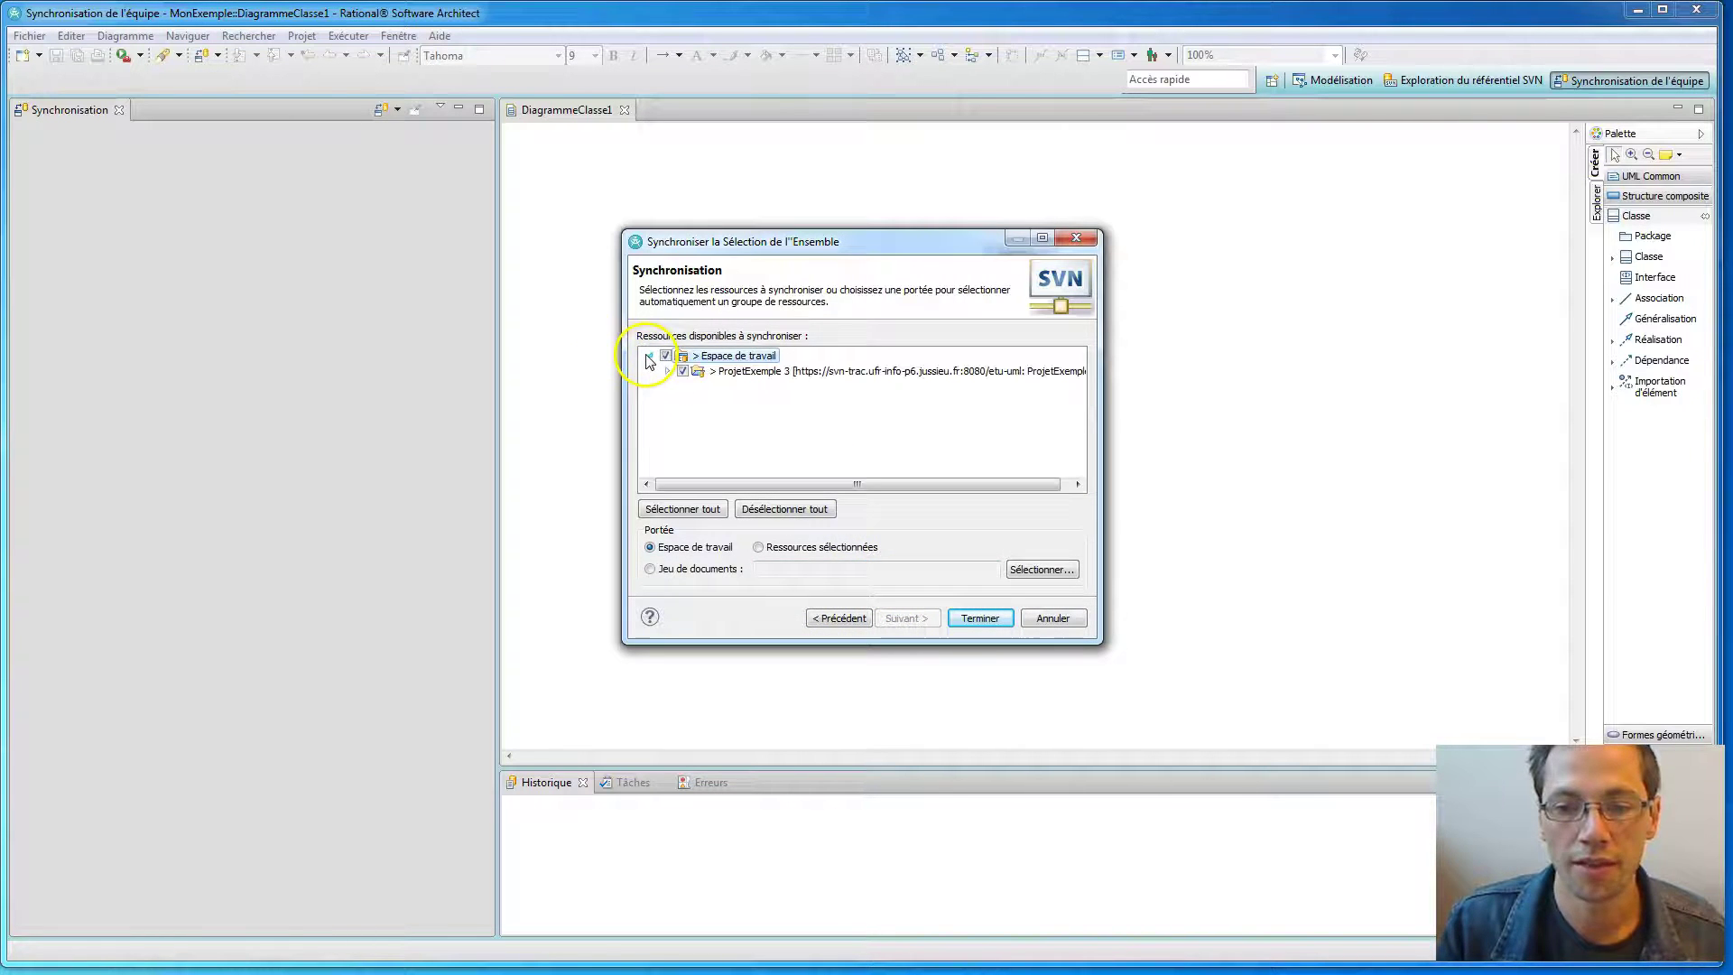
pyautogui.click(979, 619)
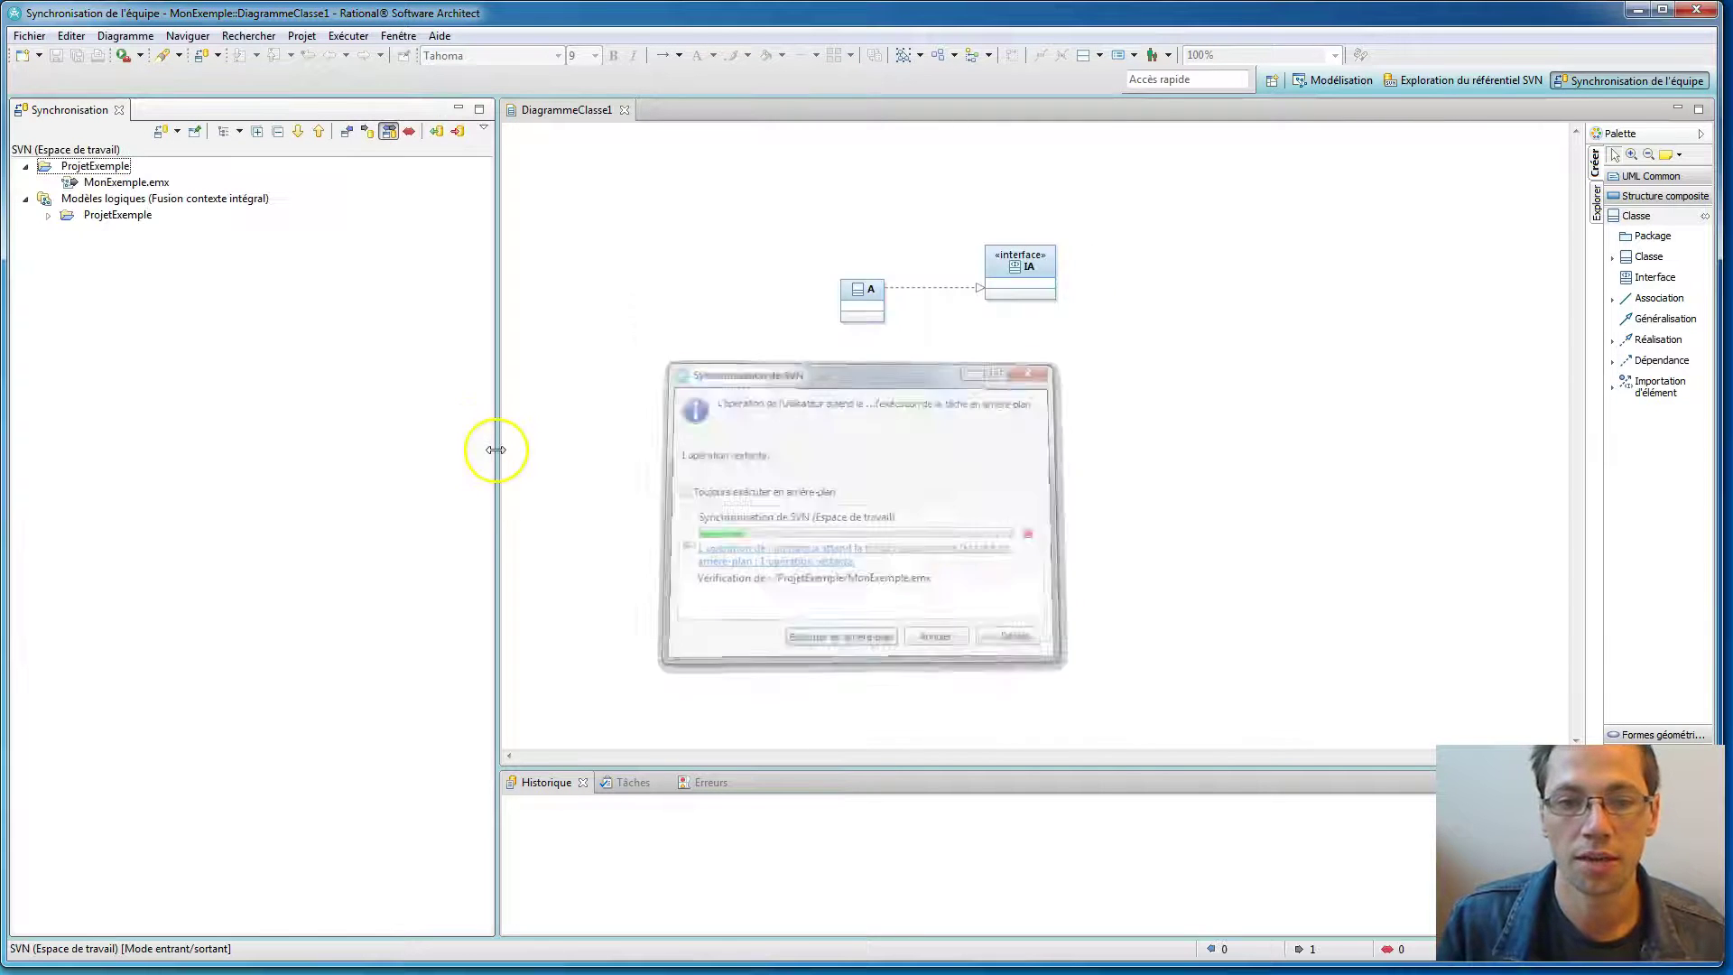
# Compare MonExemple.emx with its repository version and examine each individual change to the MonExemple package.
pyautogui.click(48, 215)
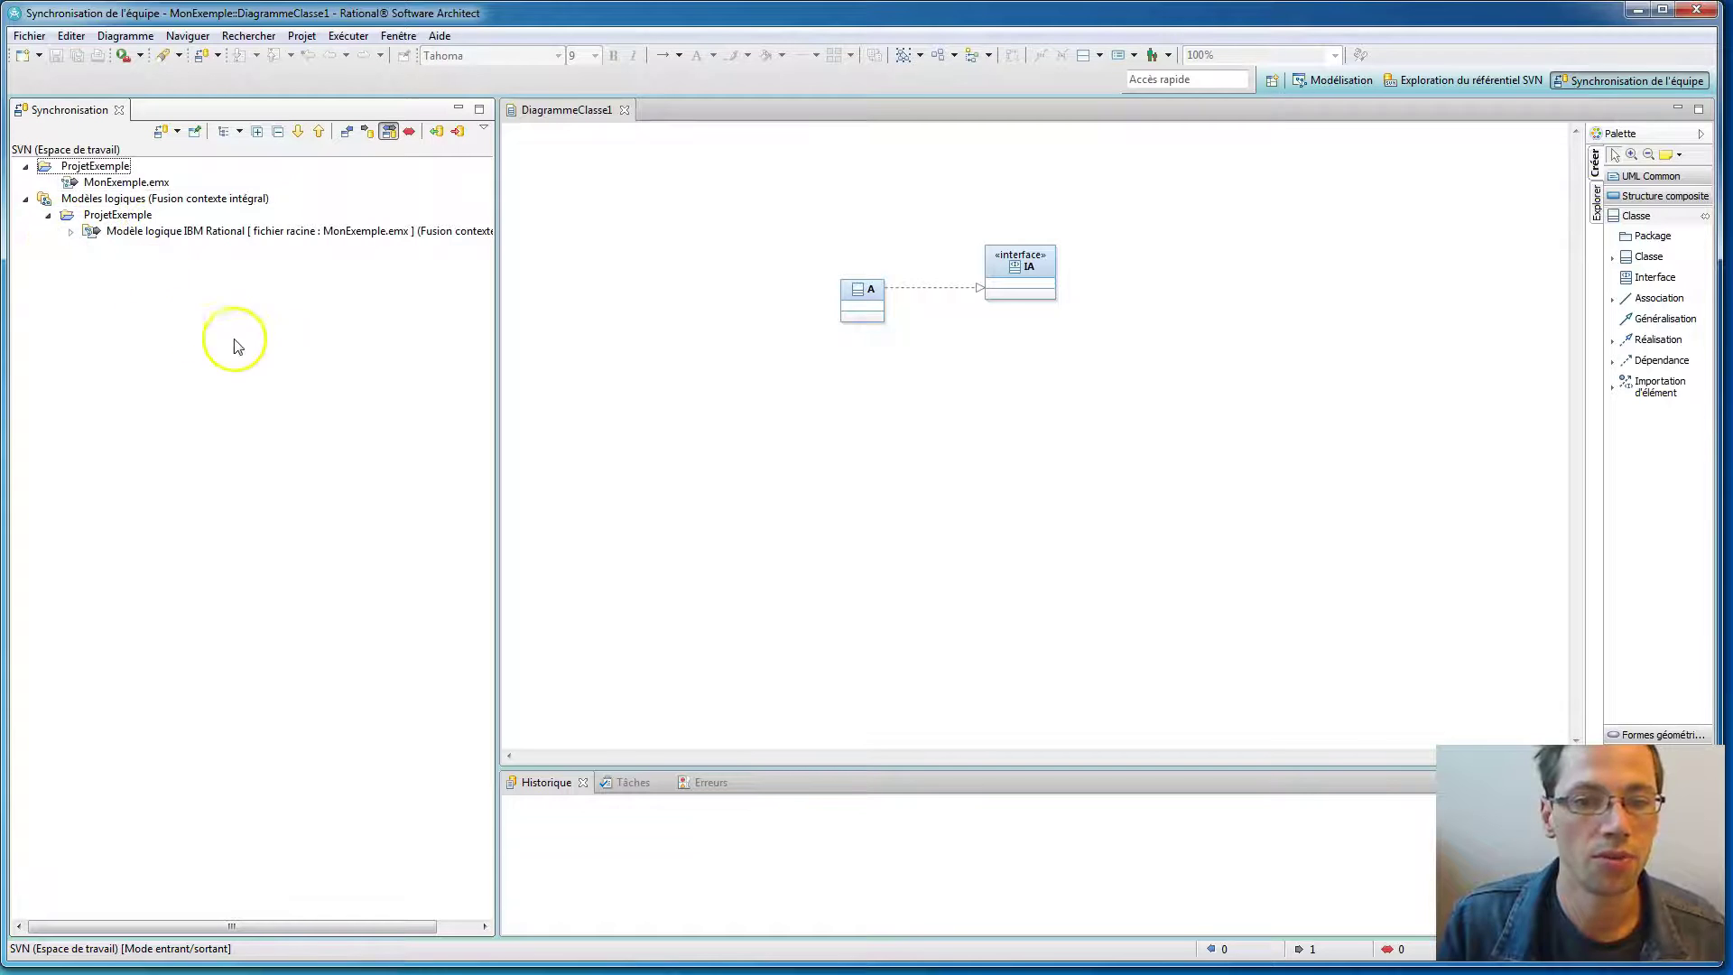
pyautogui.doubleClick(109, 188)
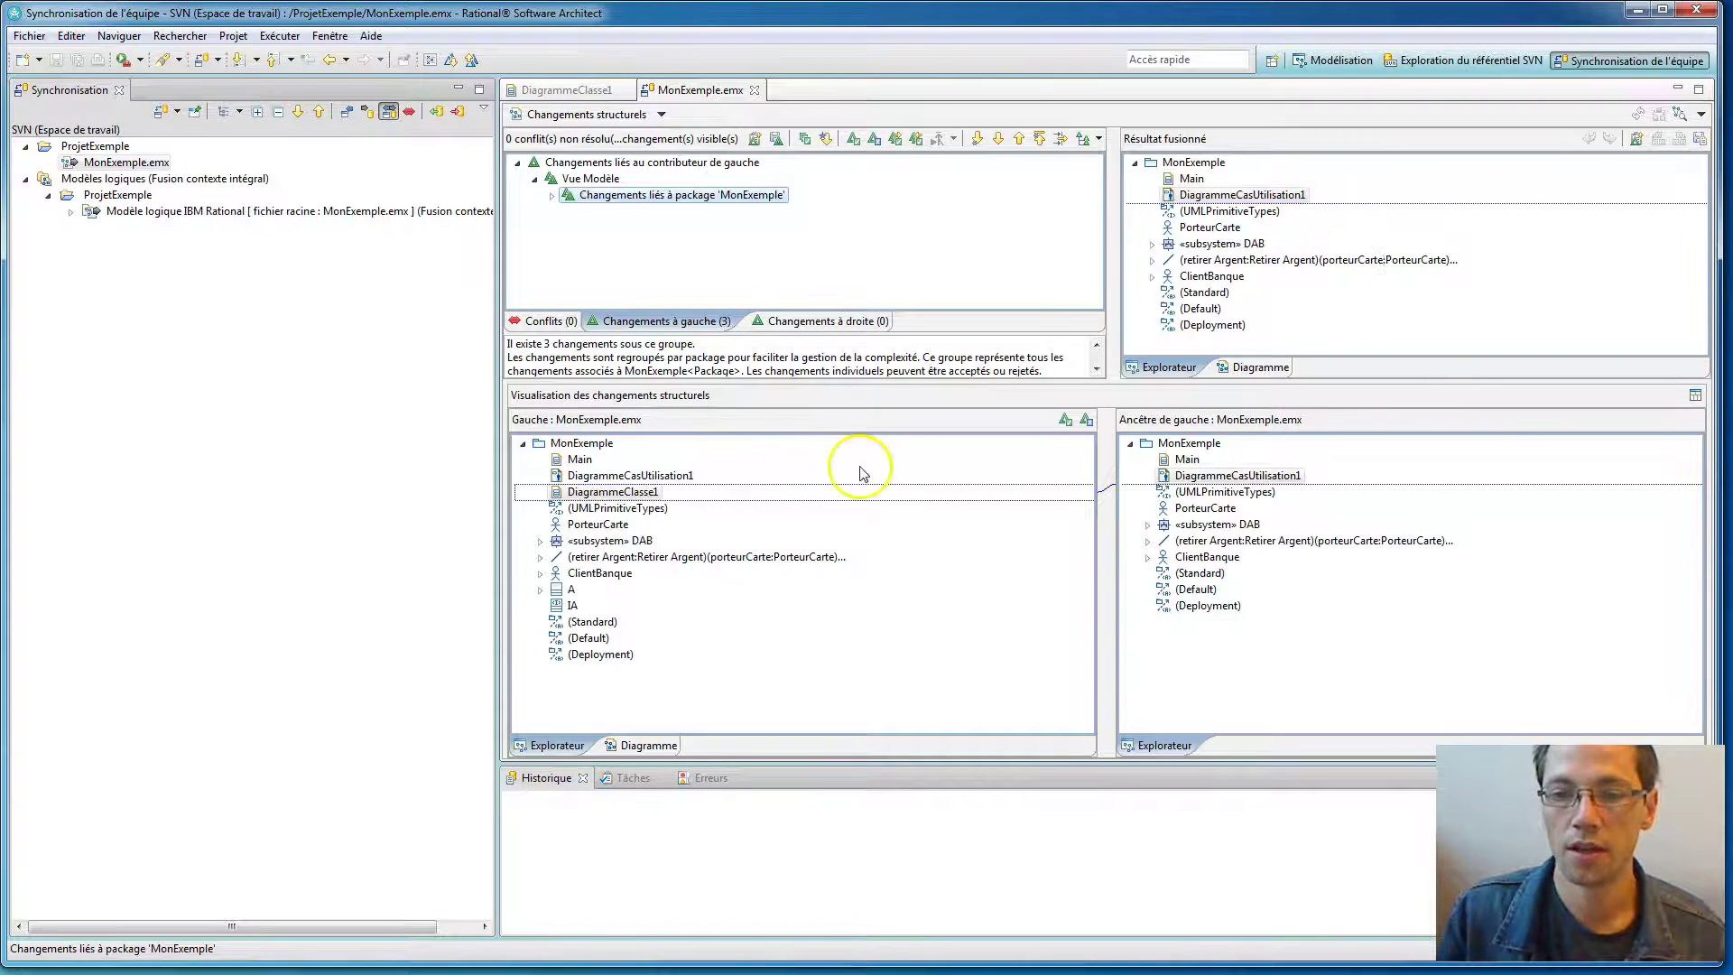
pyautogui.click(552, 196)
pyautogui.click(653, 213)
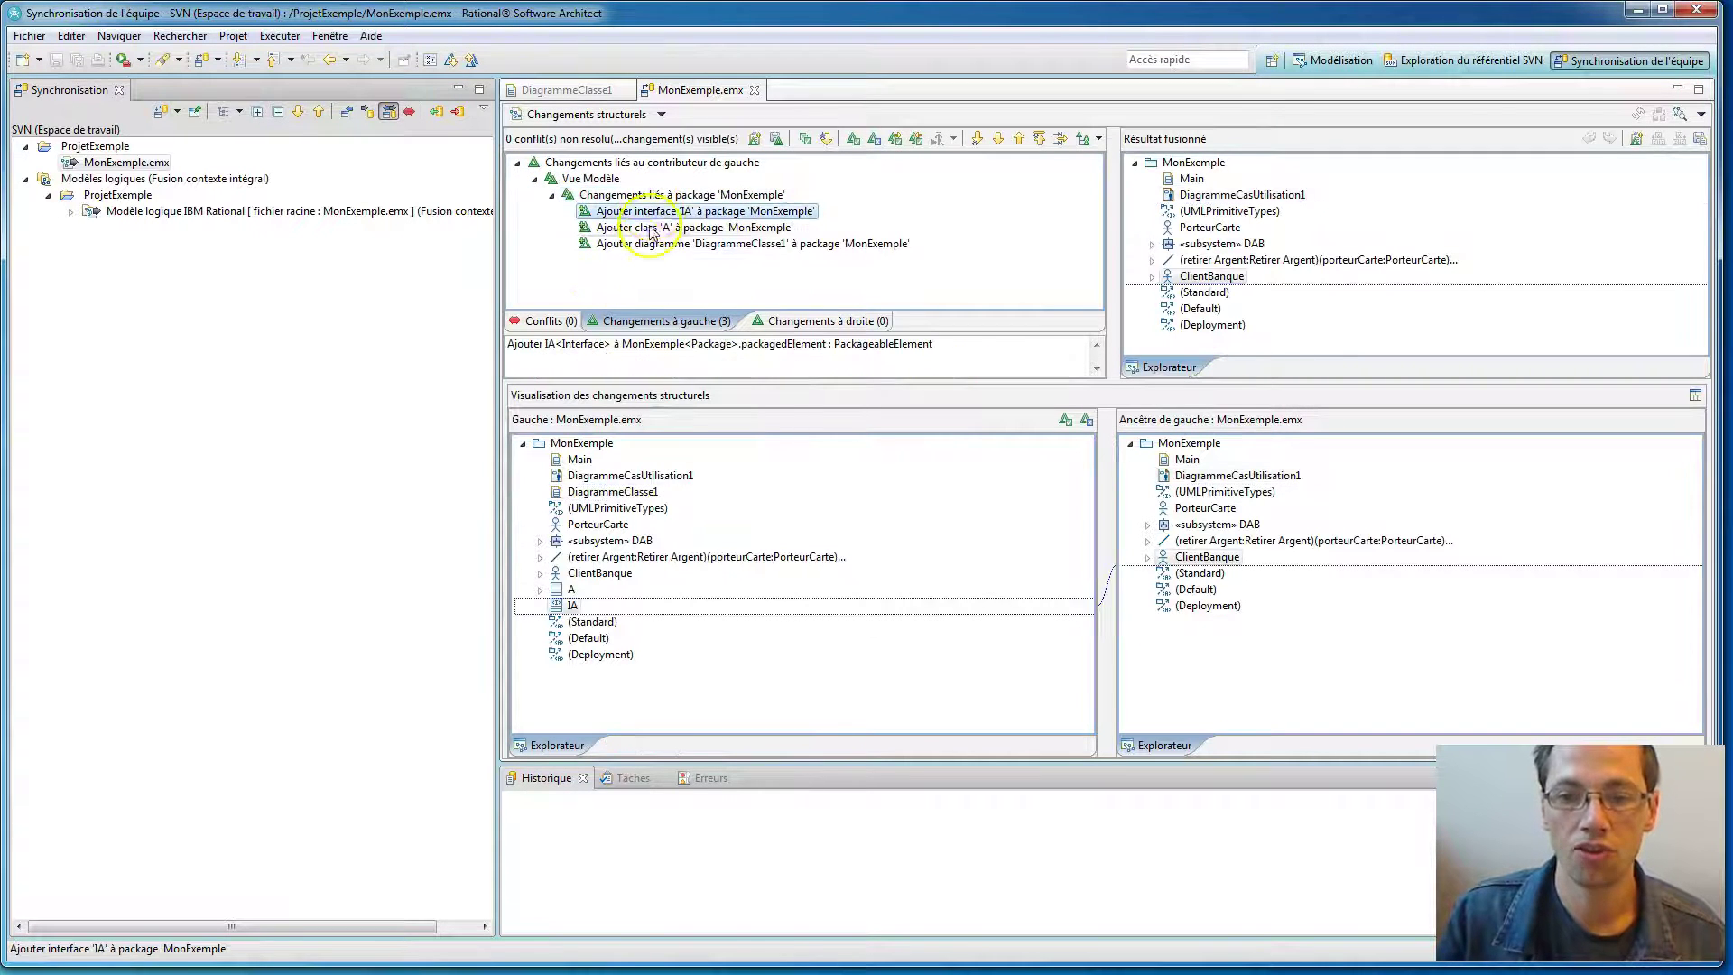
pyautogui.click(648, 228)
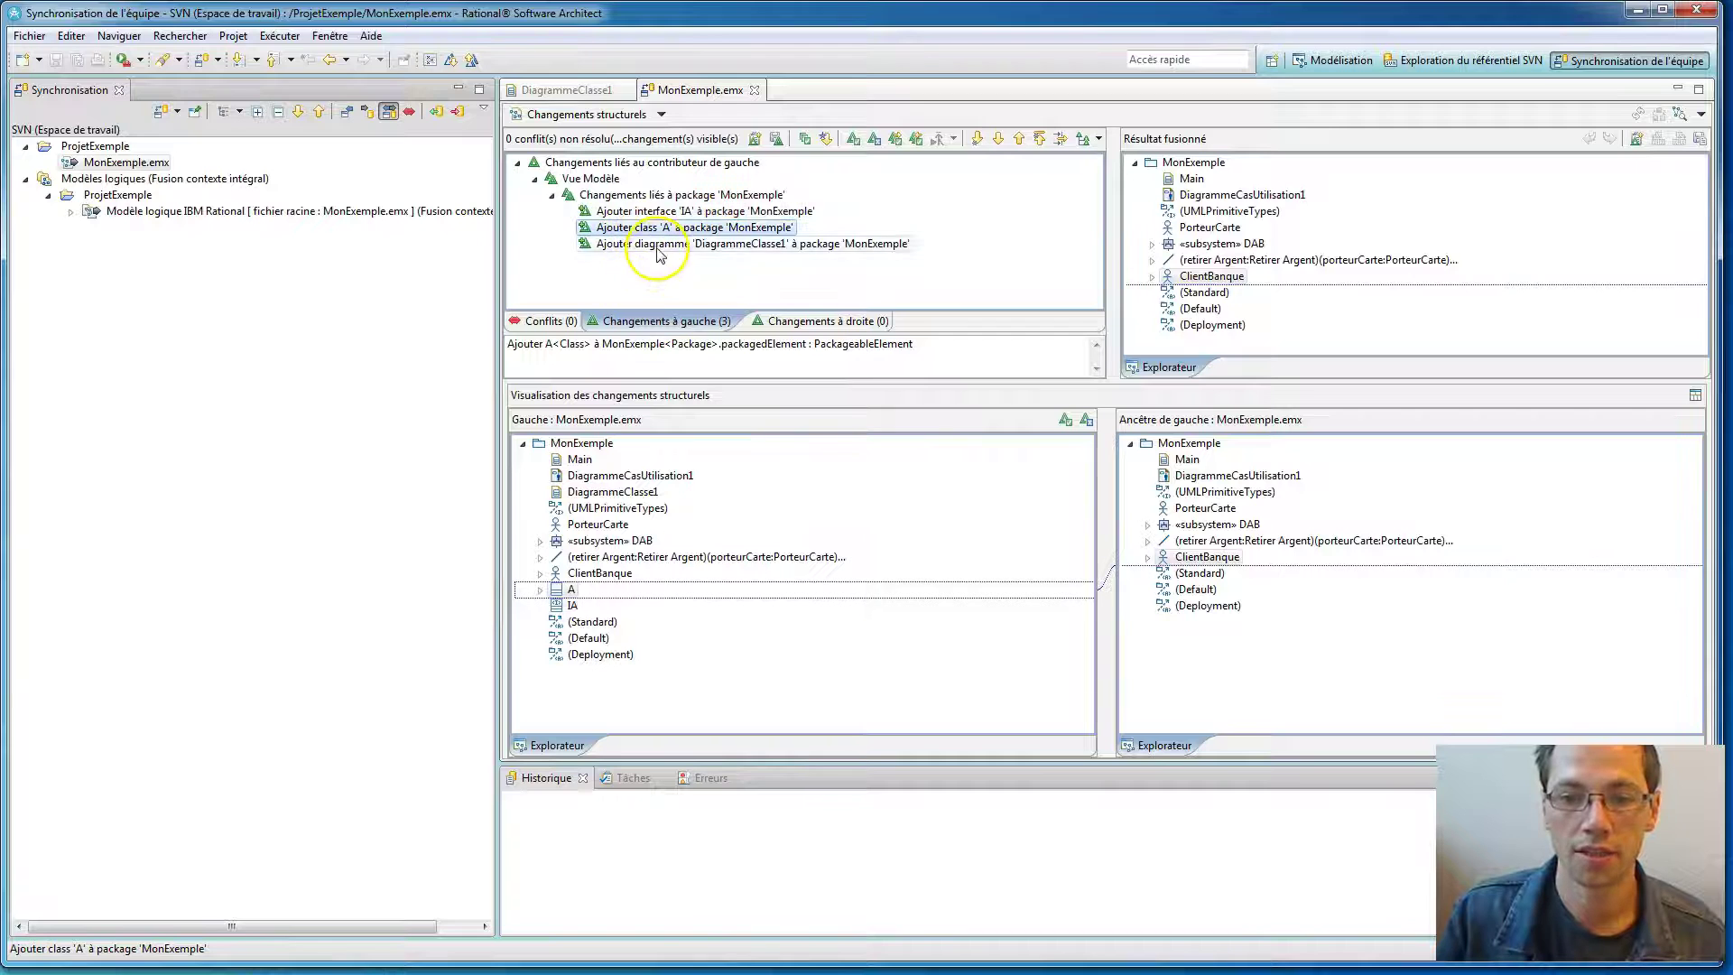
pyautogui.click(659, 245)
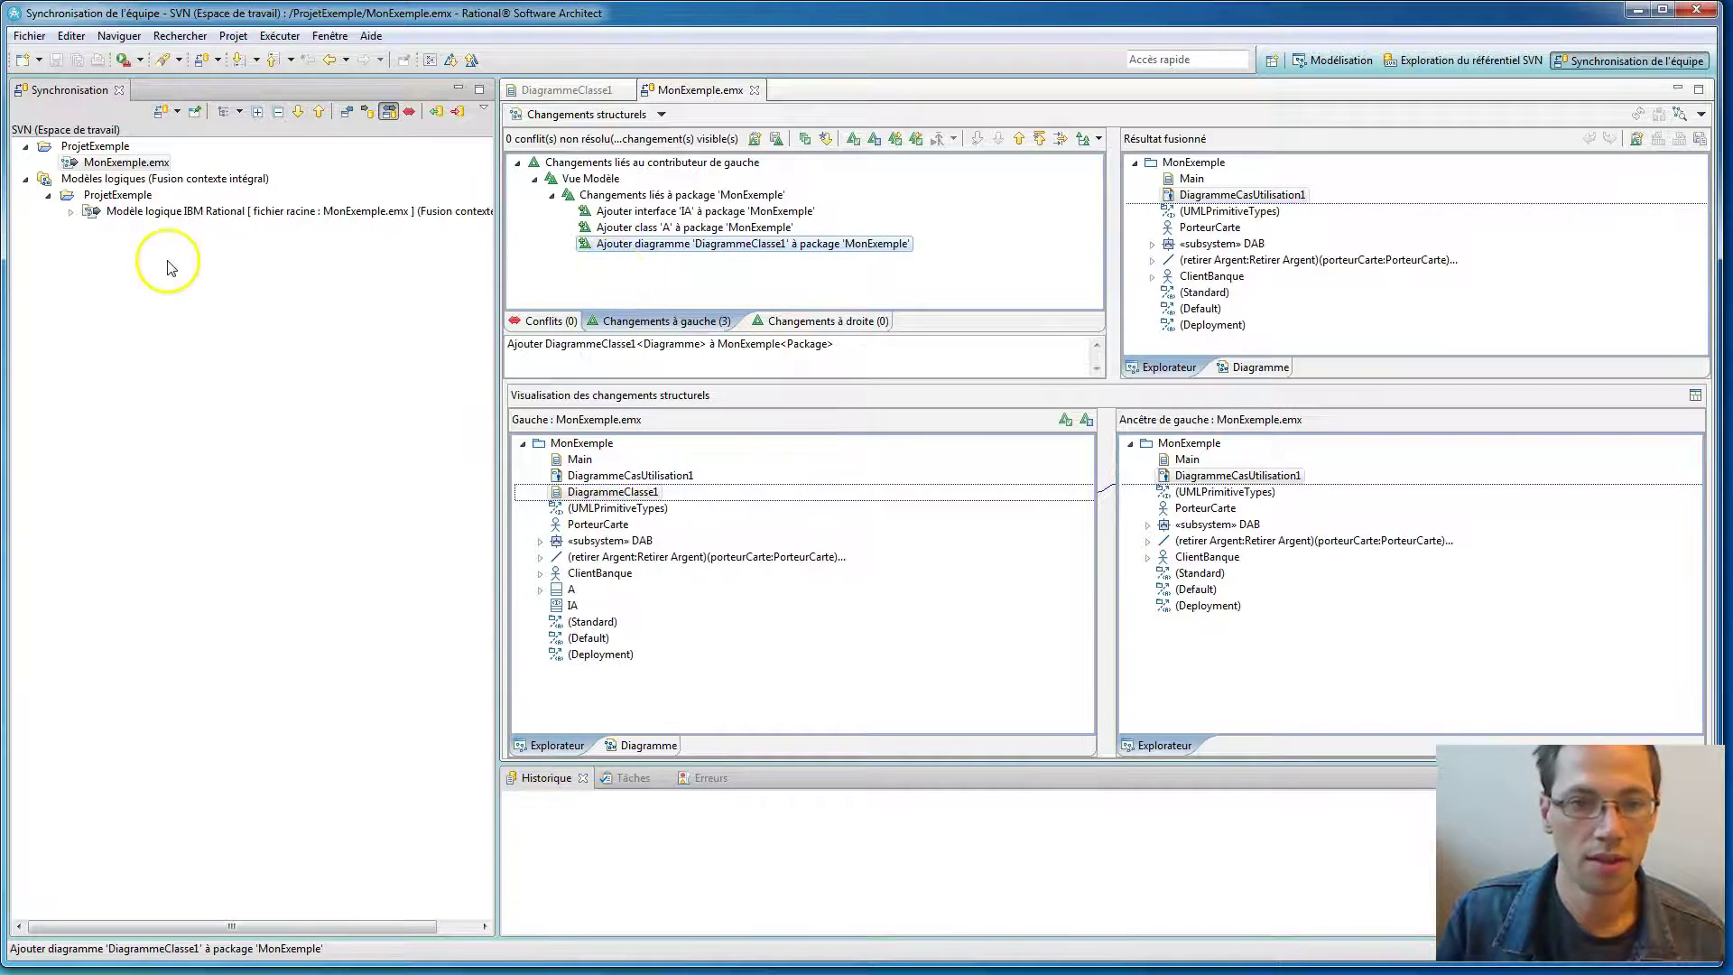
# Commit MonExemple.emx to the repository with the comment "ajout de classe A".
pyautogui.rightClick(122, 163)
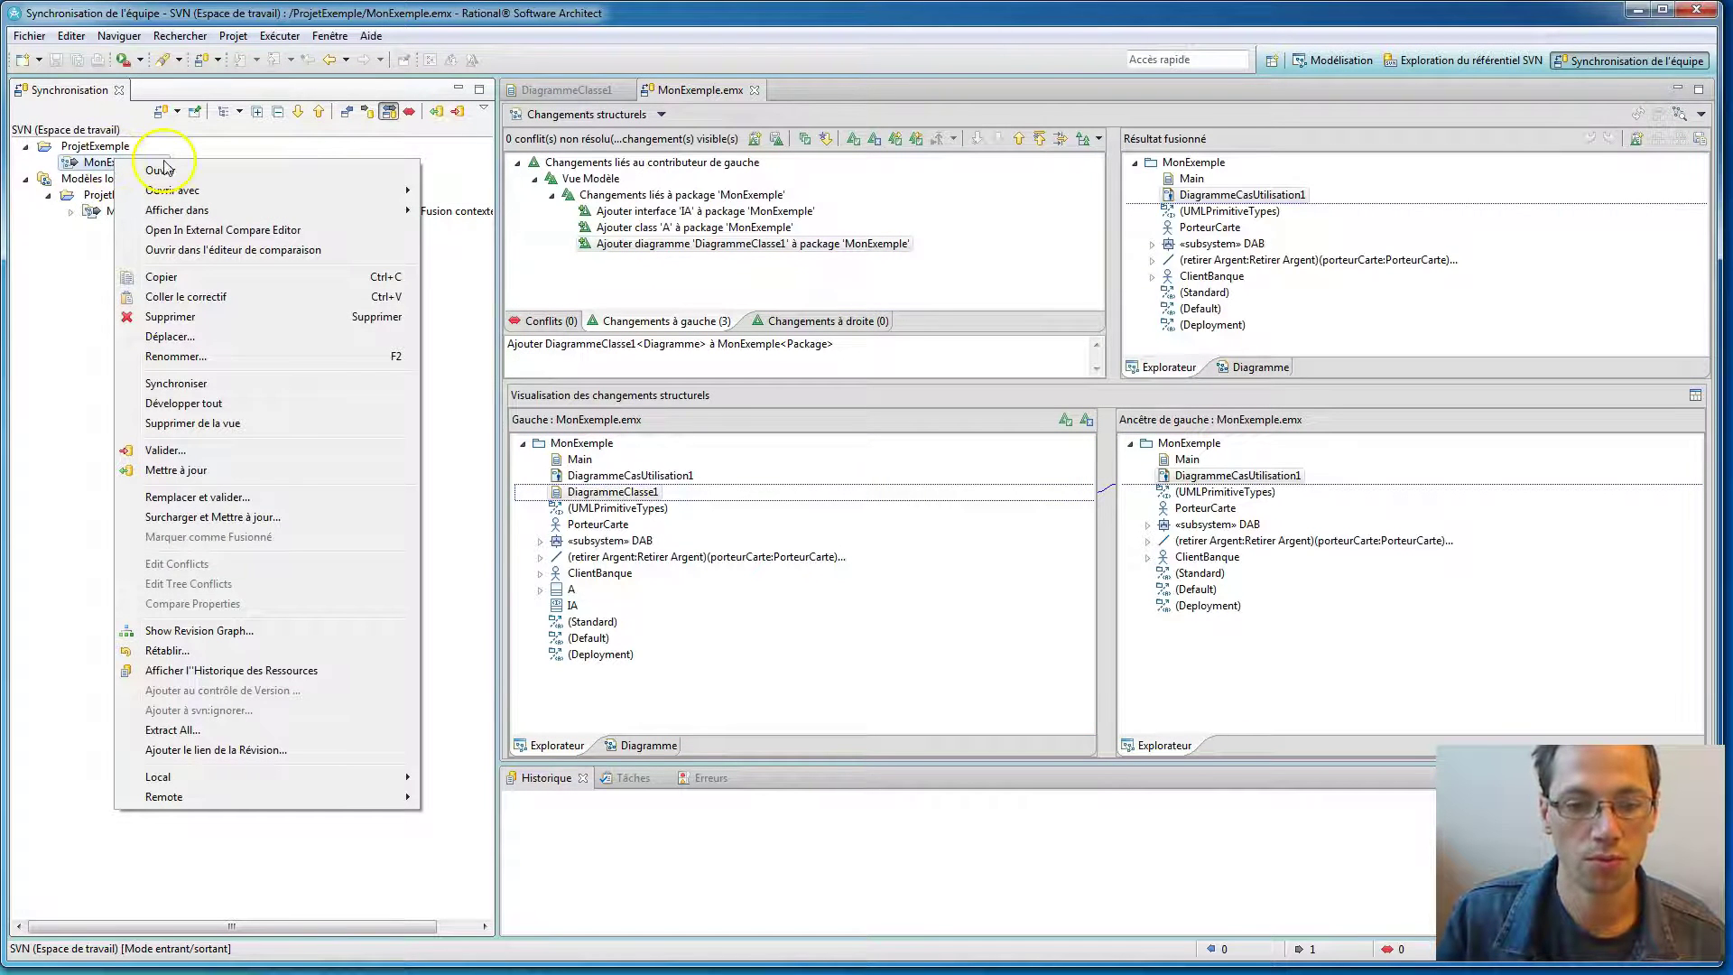
pyautogui.click(167, 452)
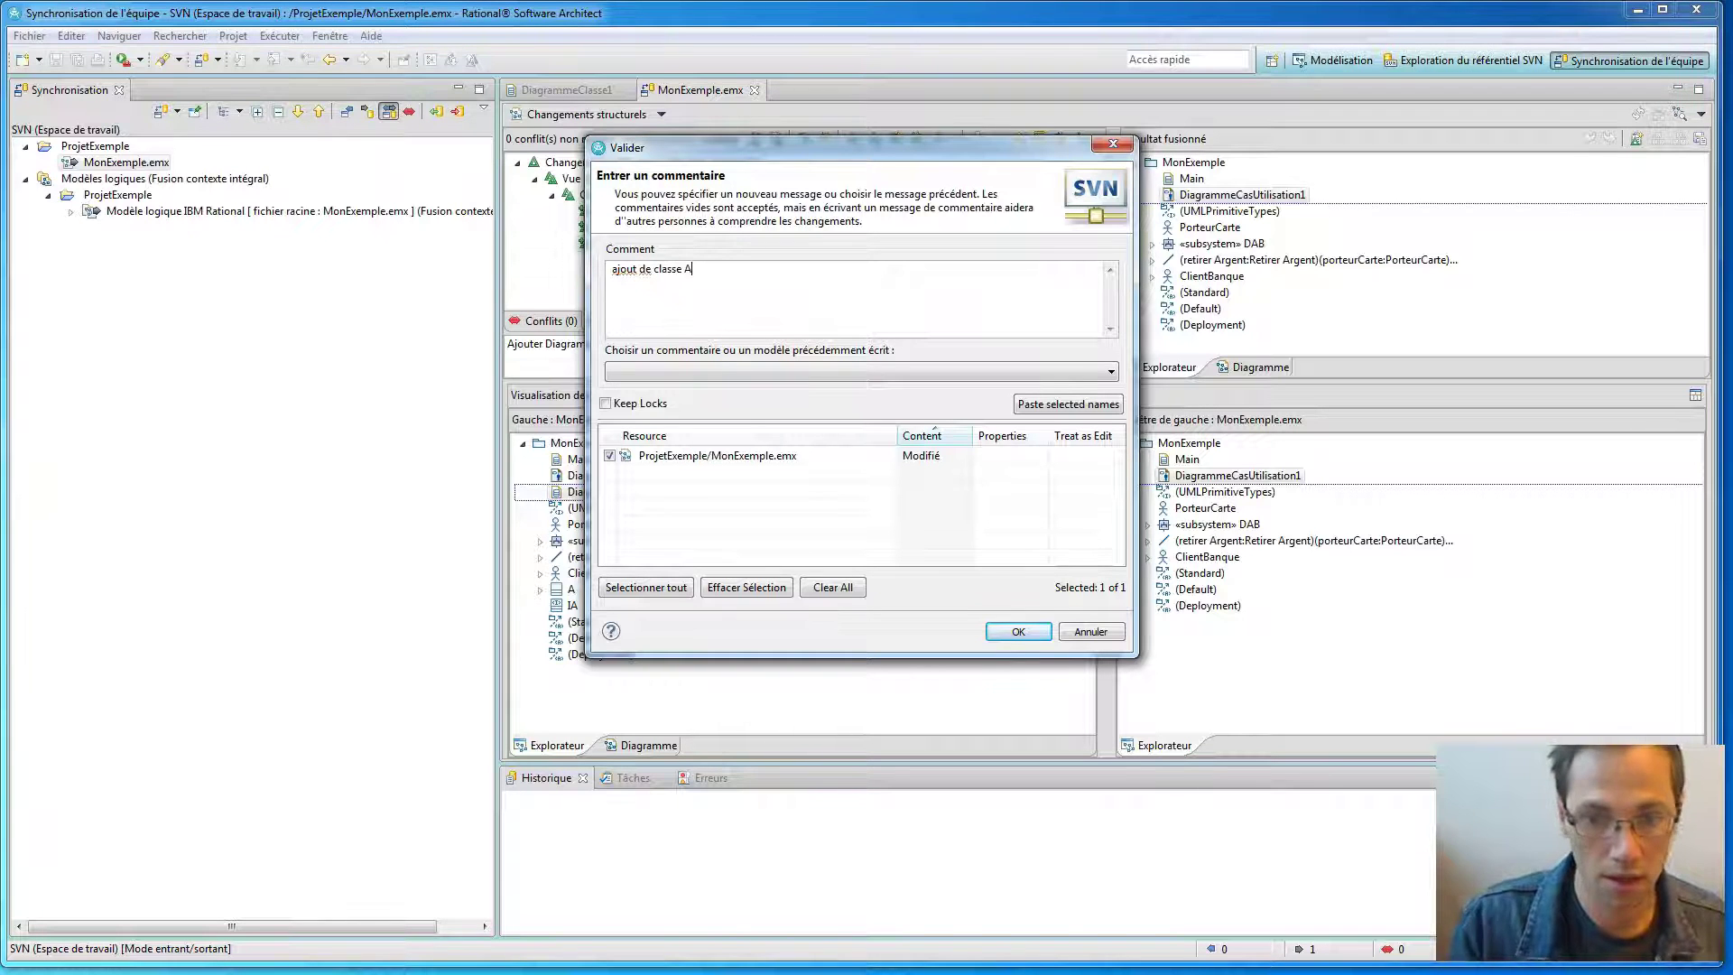
pyautogui.click(1022, 631)
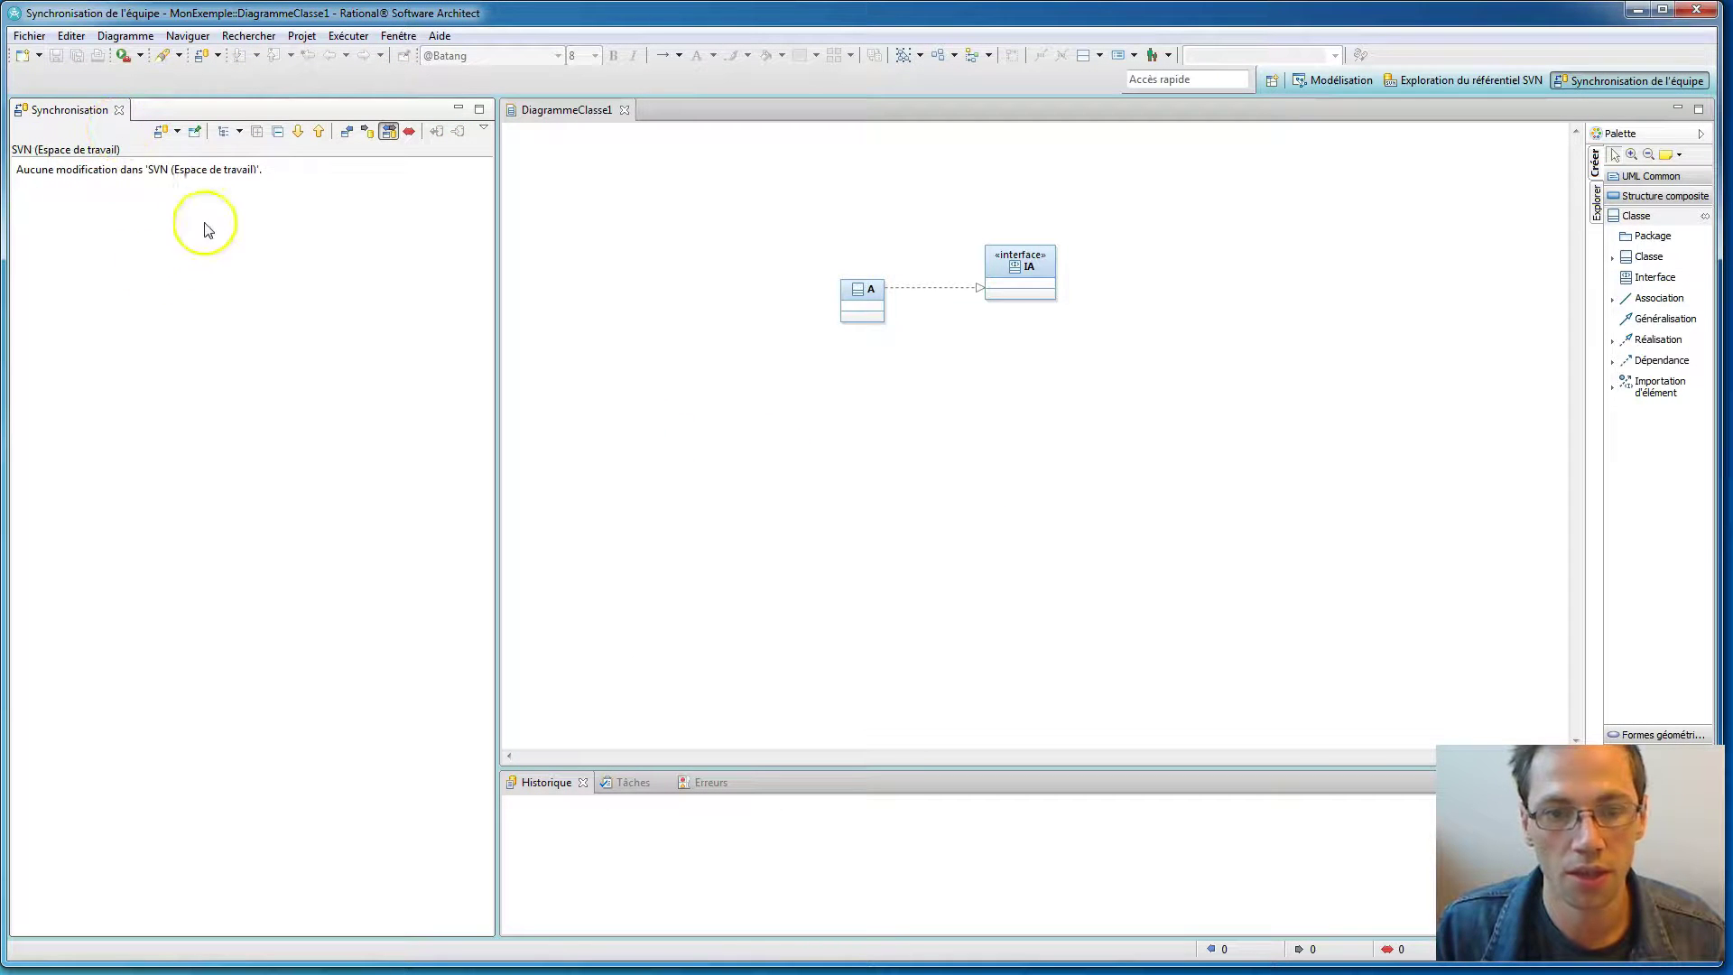
# Return to the Modélisation perspective and switch to the workspaceIL workspace.
pyautogui.click(1341, 86)
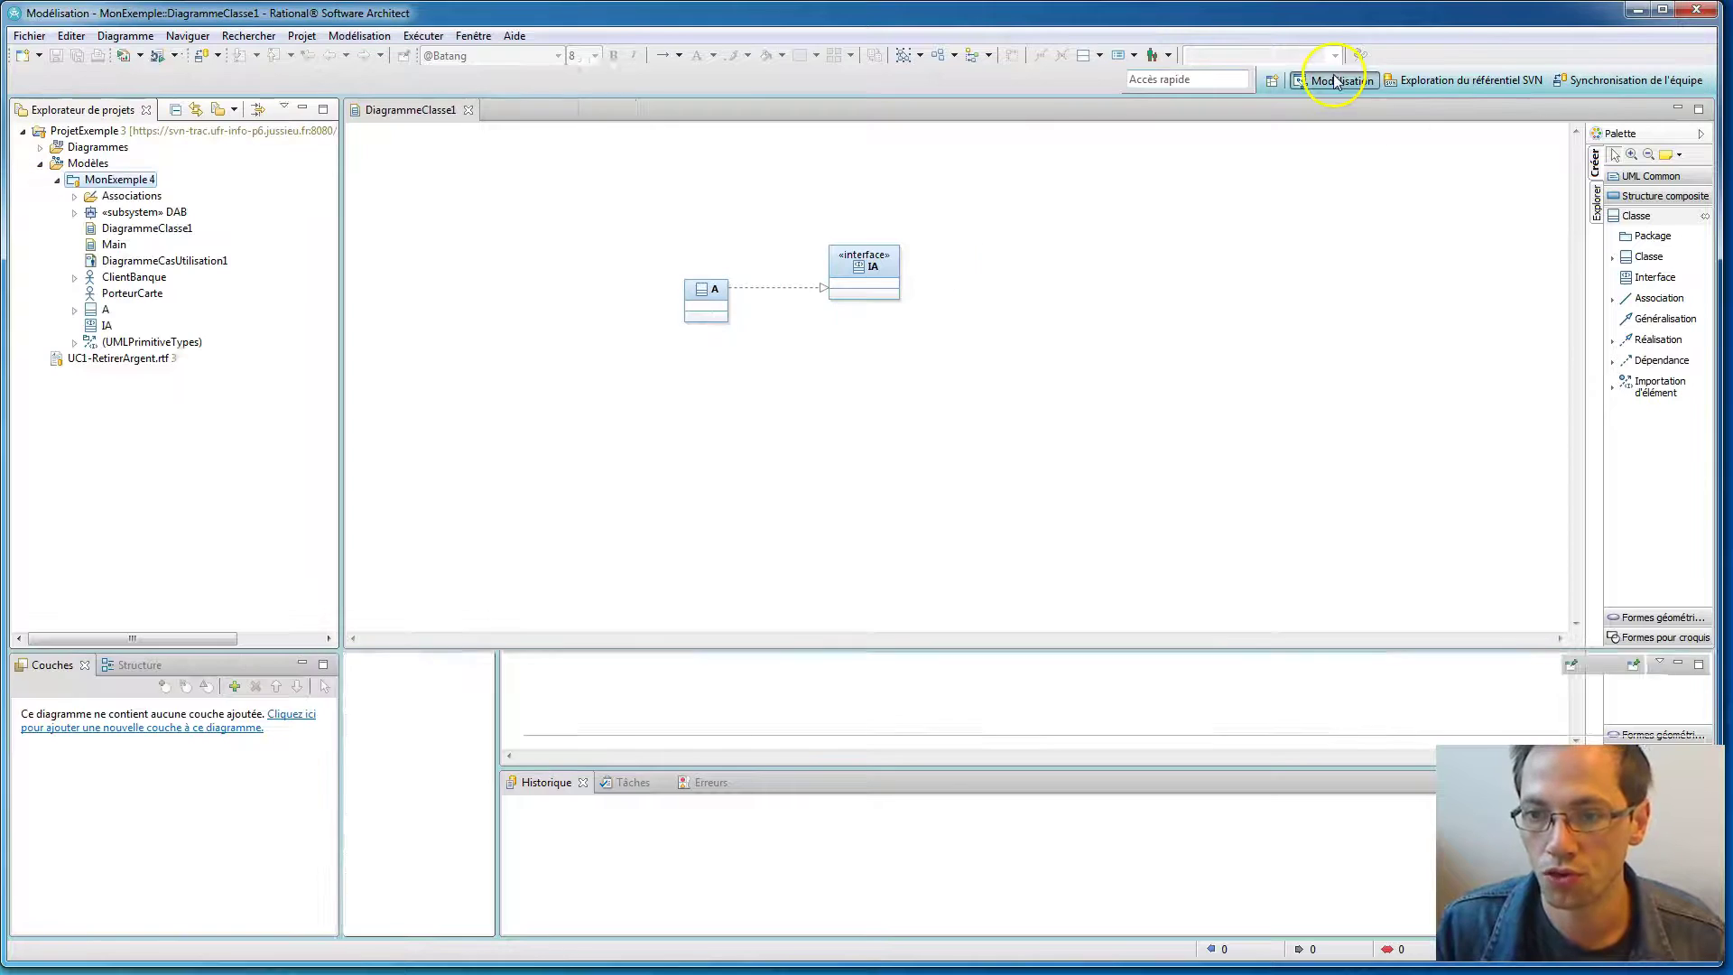
pyautogui.click(574, 325)
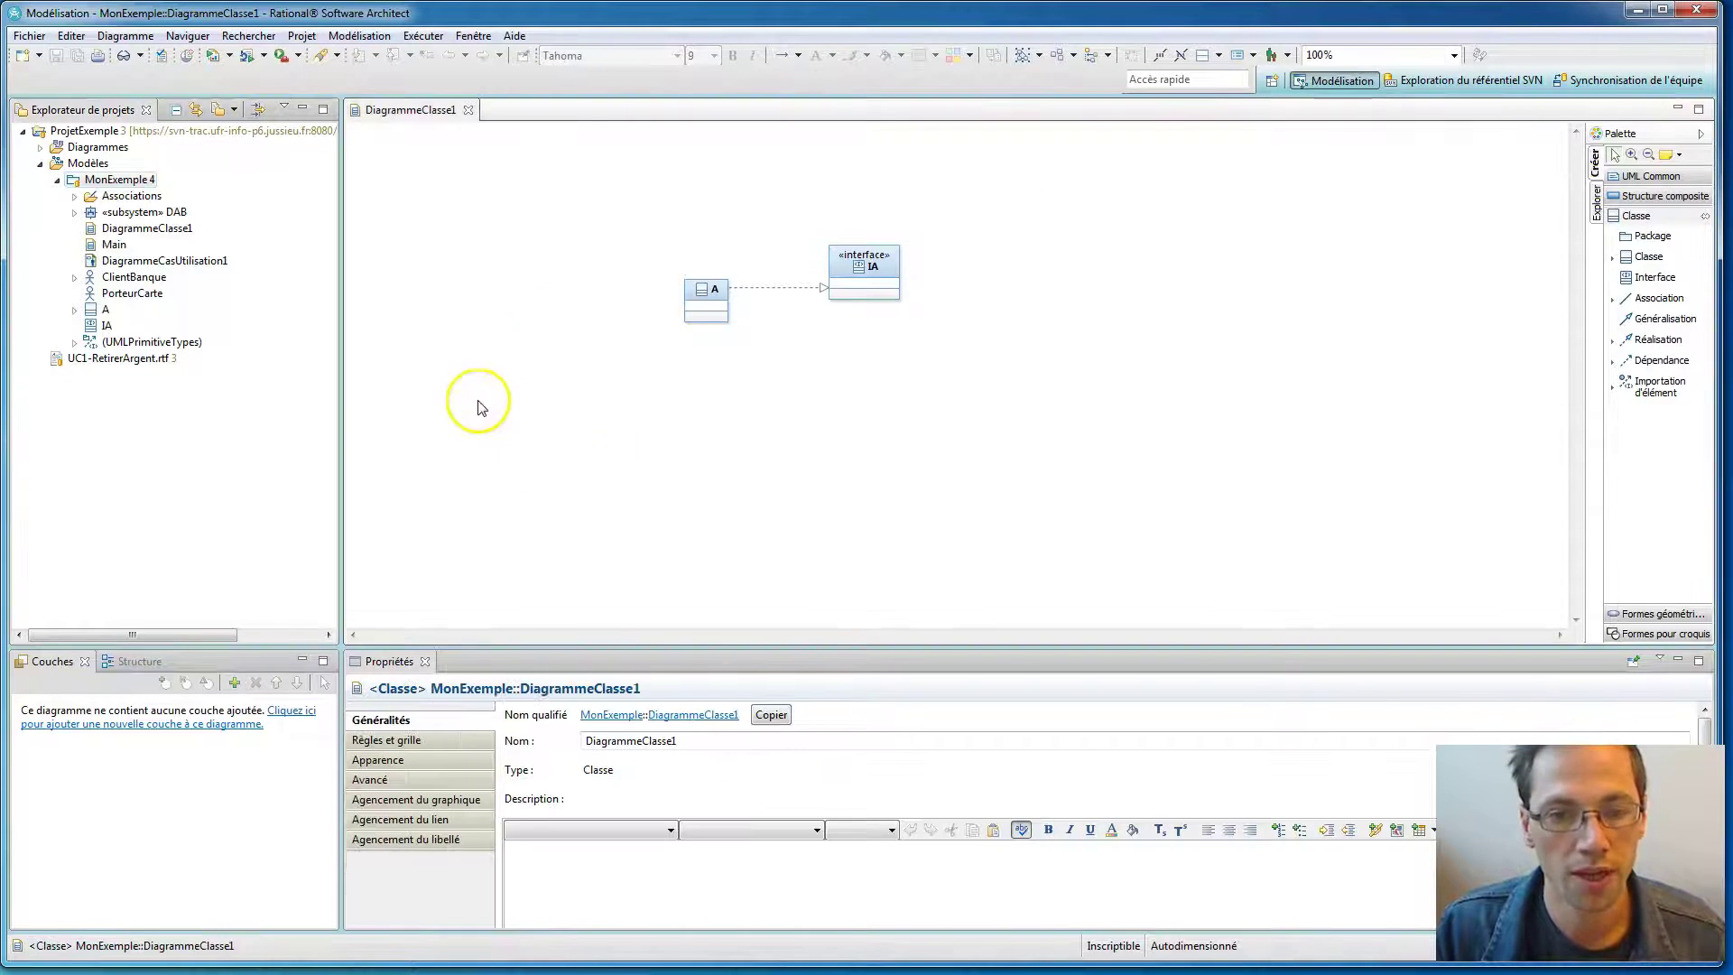
pyautogui.moveTo(530, 301)
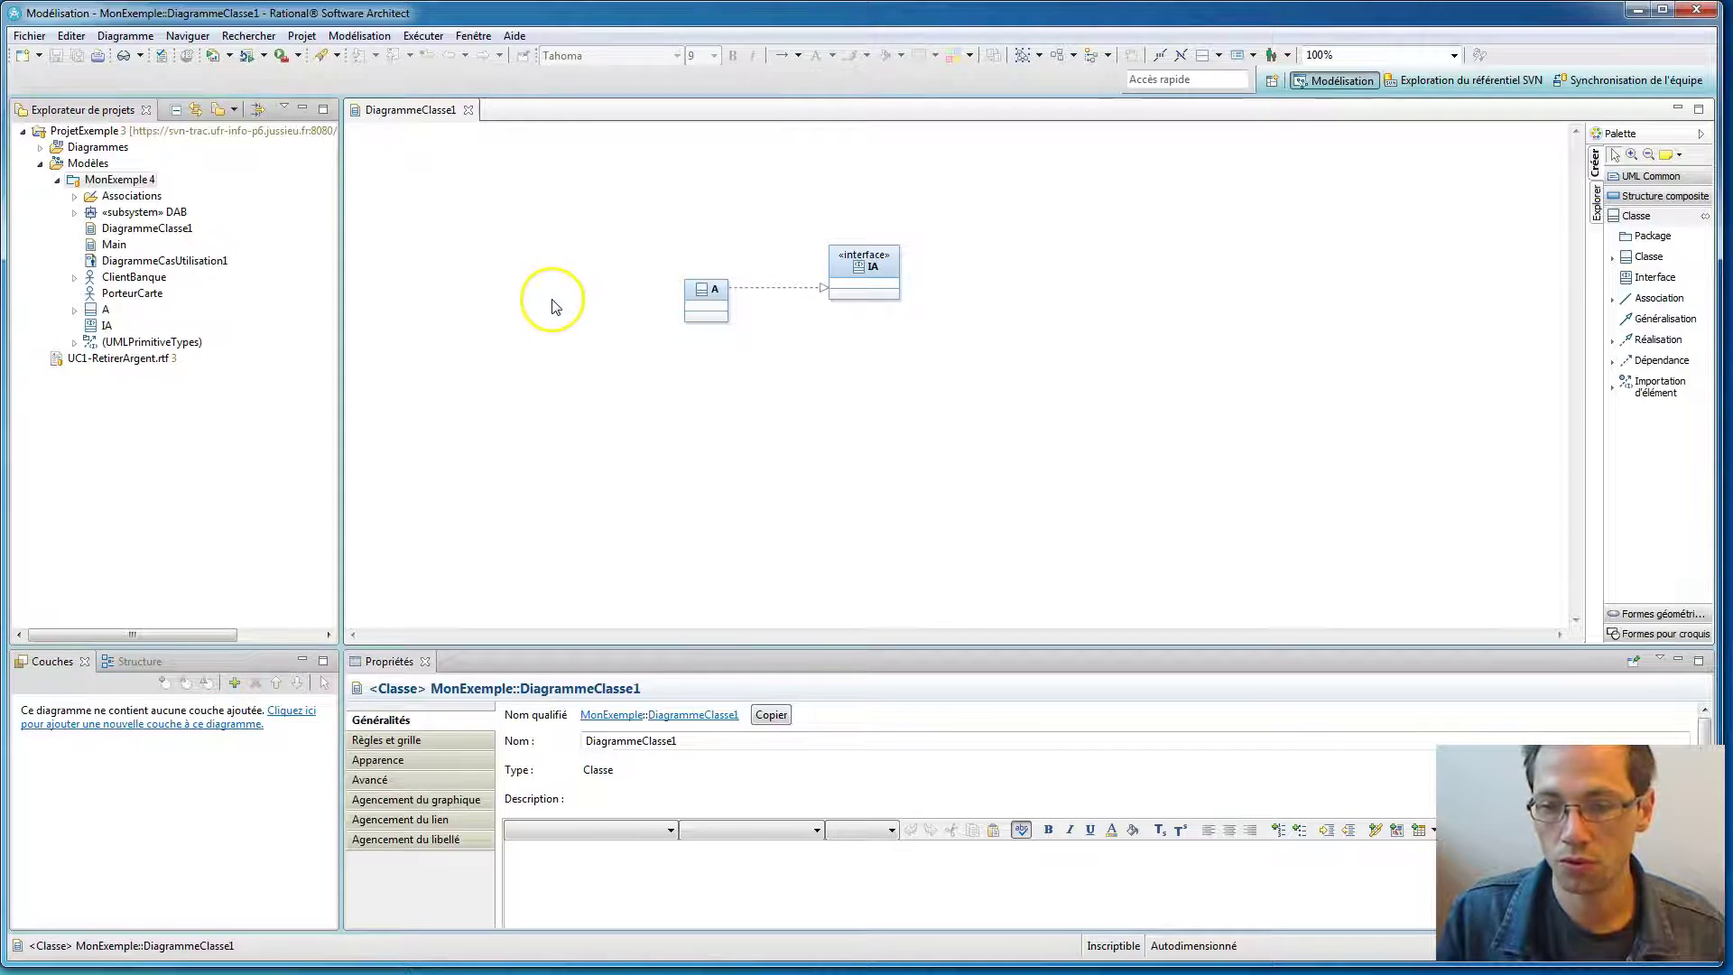
pyautogui.click(492, 352)
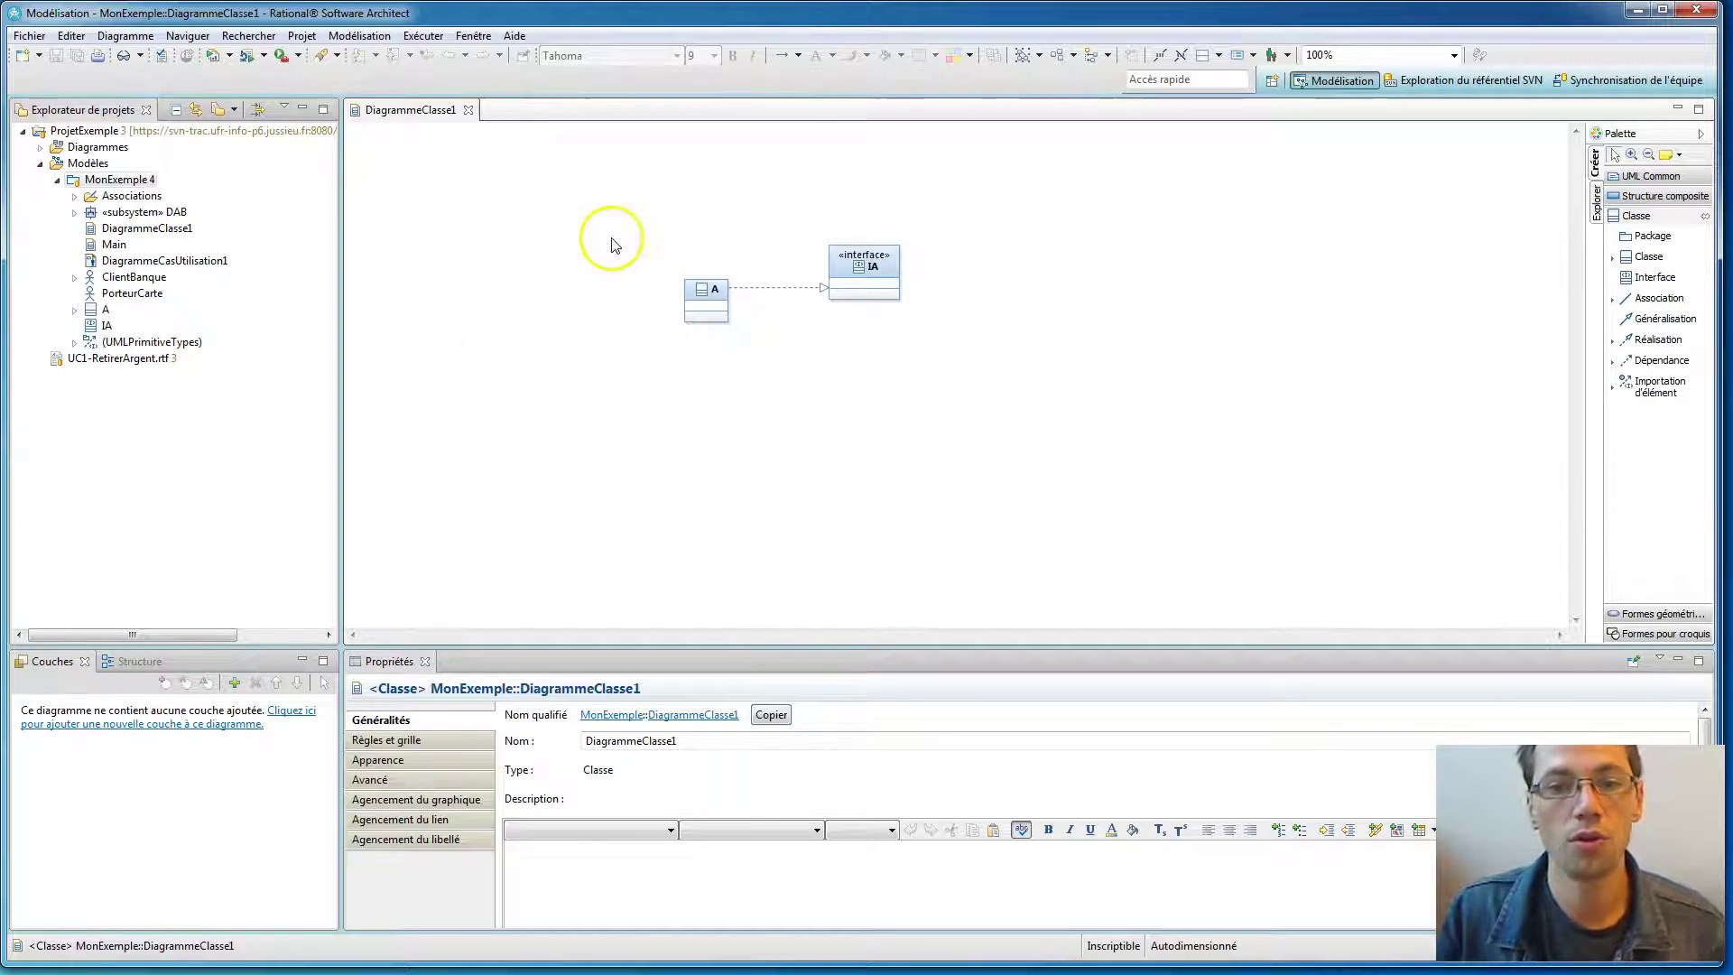
pyautogui.click(29, 36)
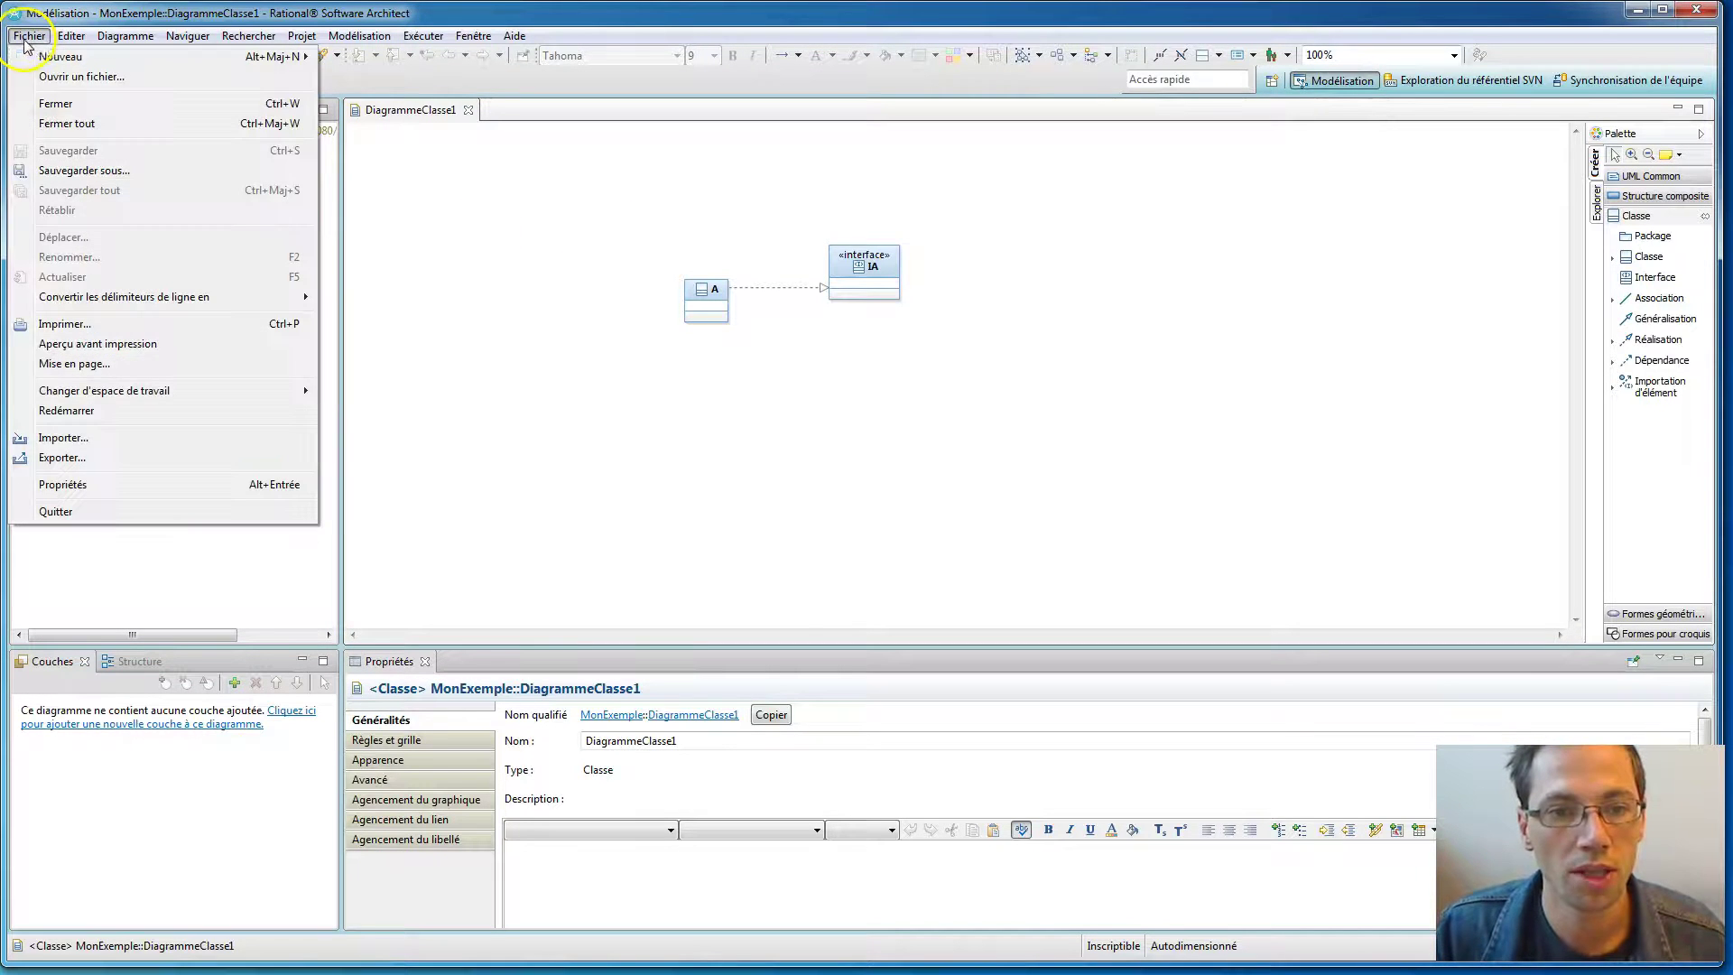
pyautogui.moveTo(172, 392)
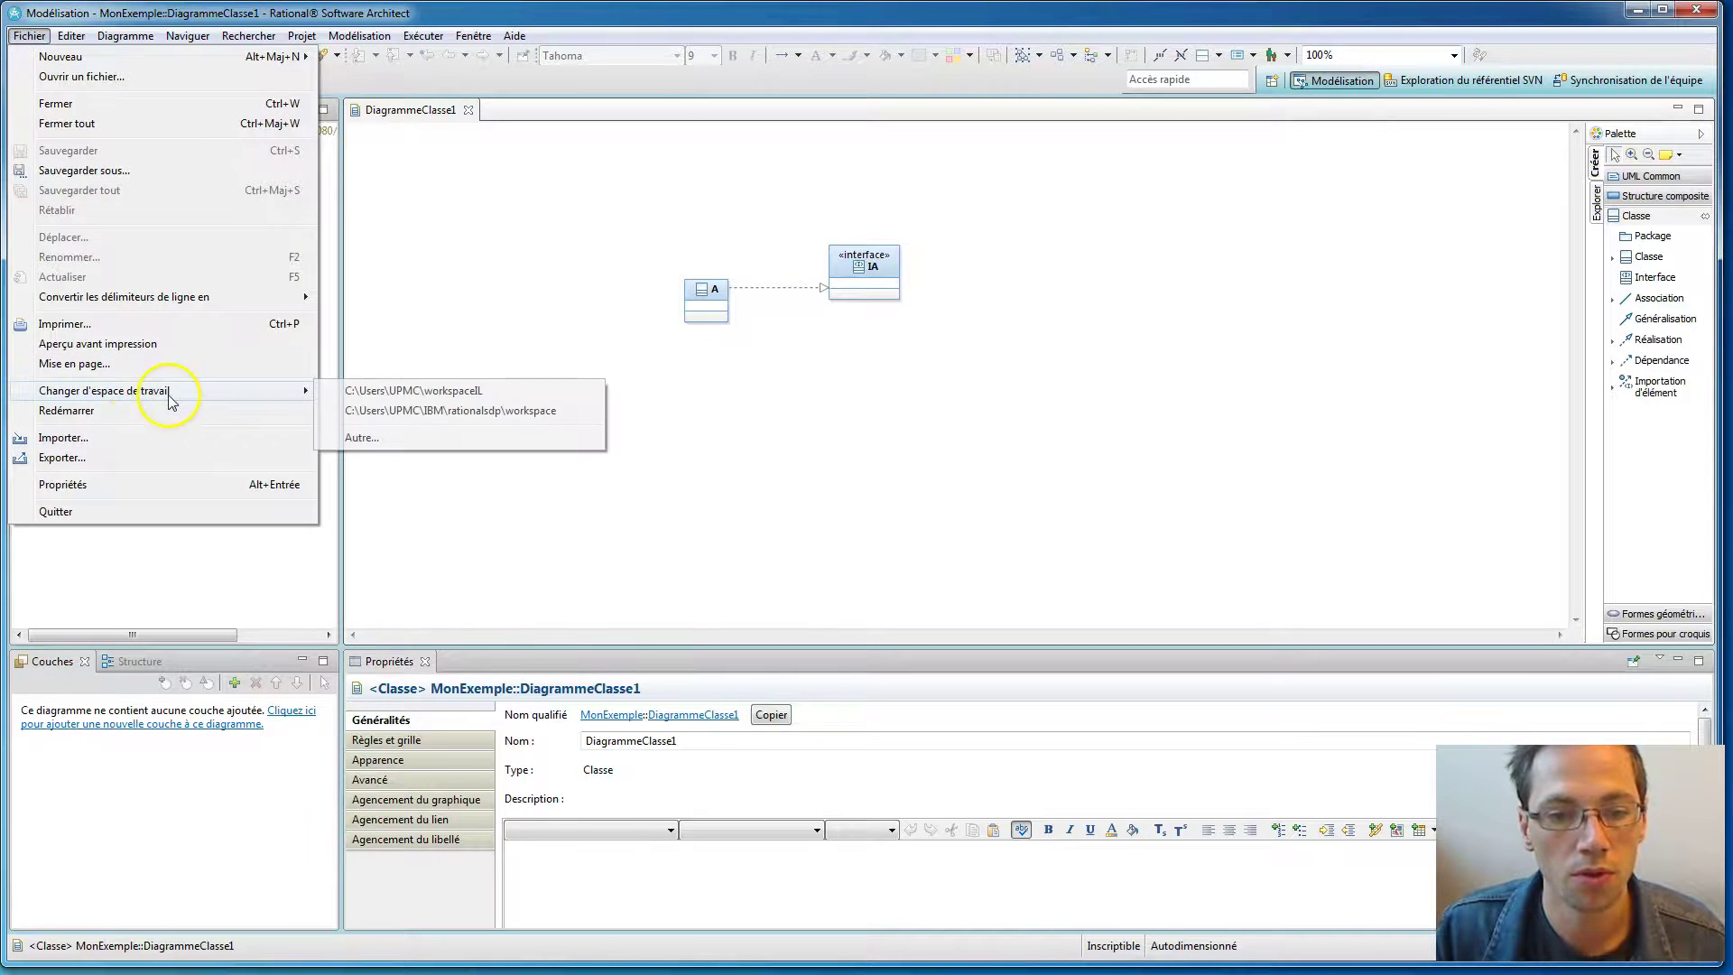
pyautogui.click(398, 392)
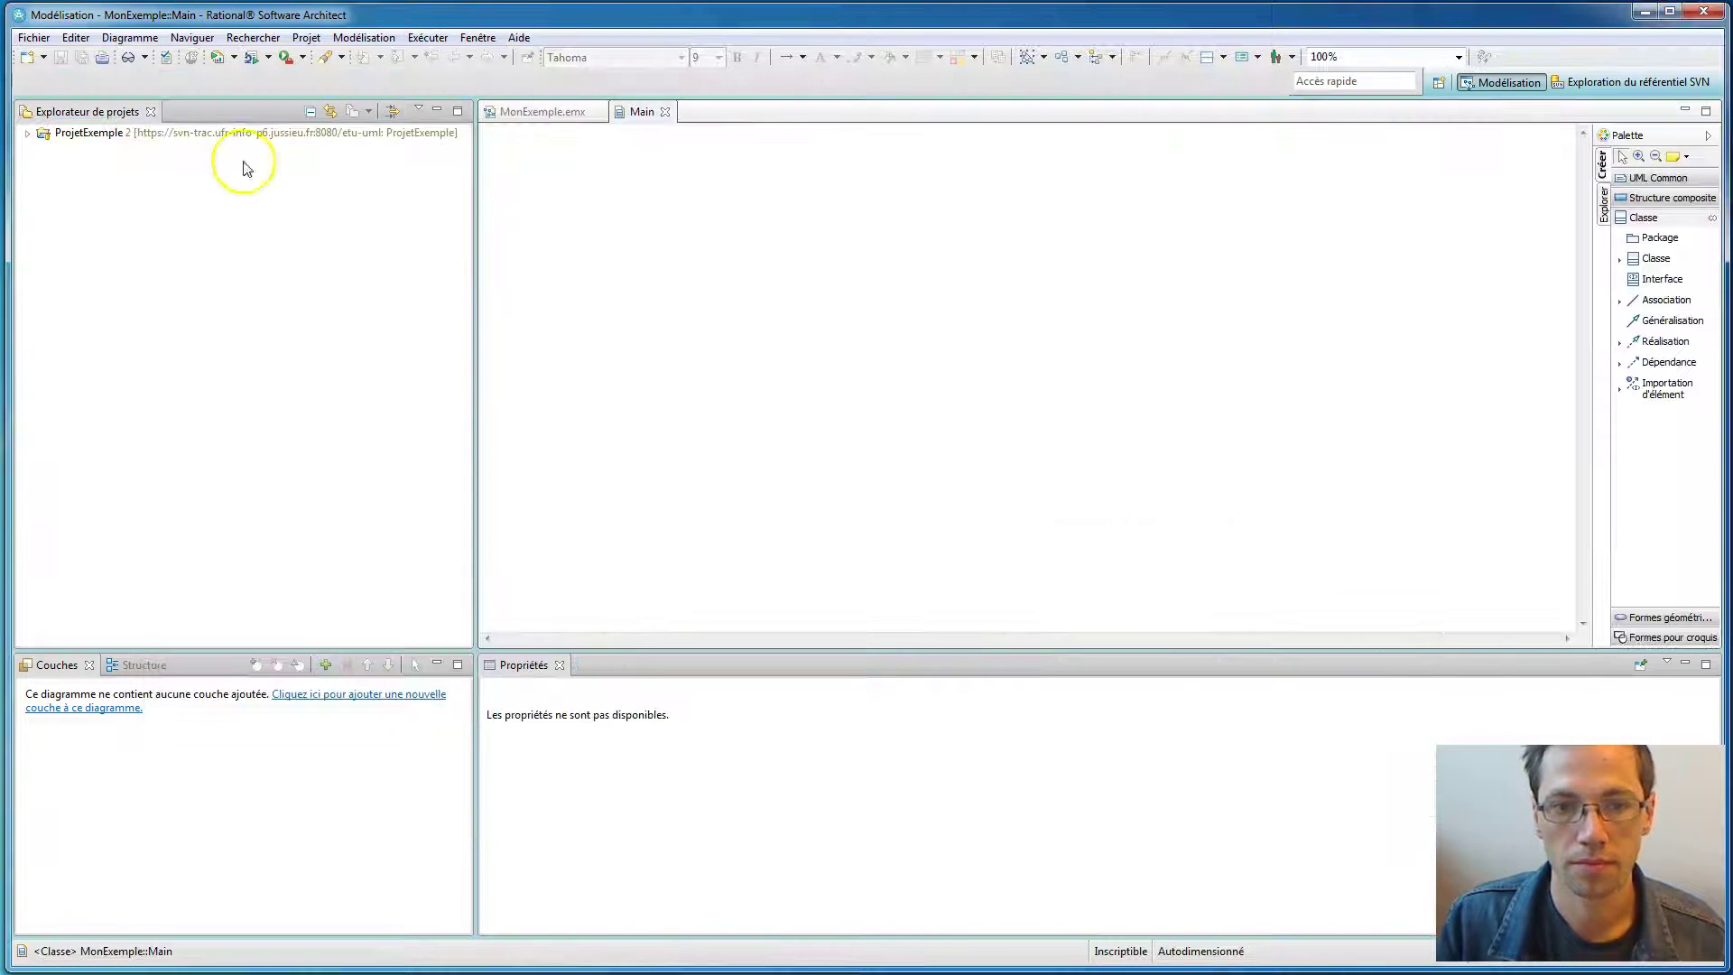
# Expand ProjetExemple, its diagrams and the MonExemple model to examine what this workspace's copy contains.
pyautogui.click(32, 133)
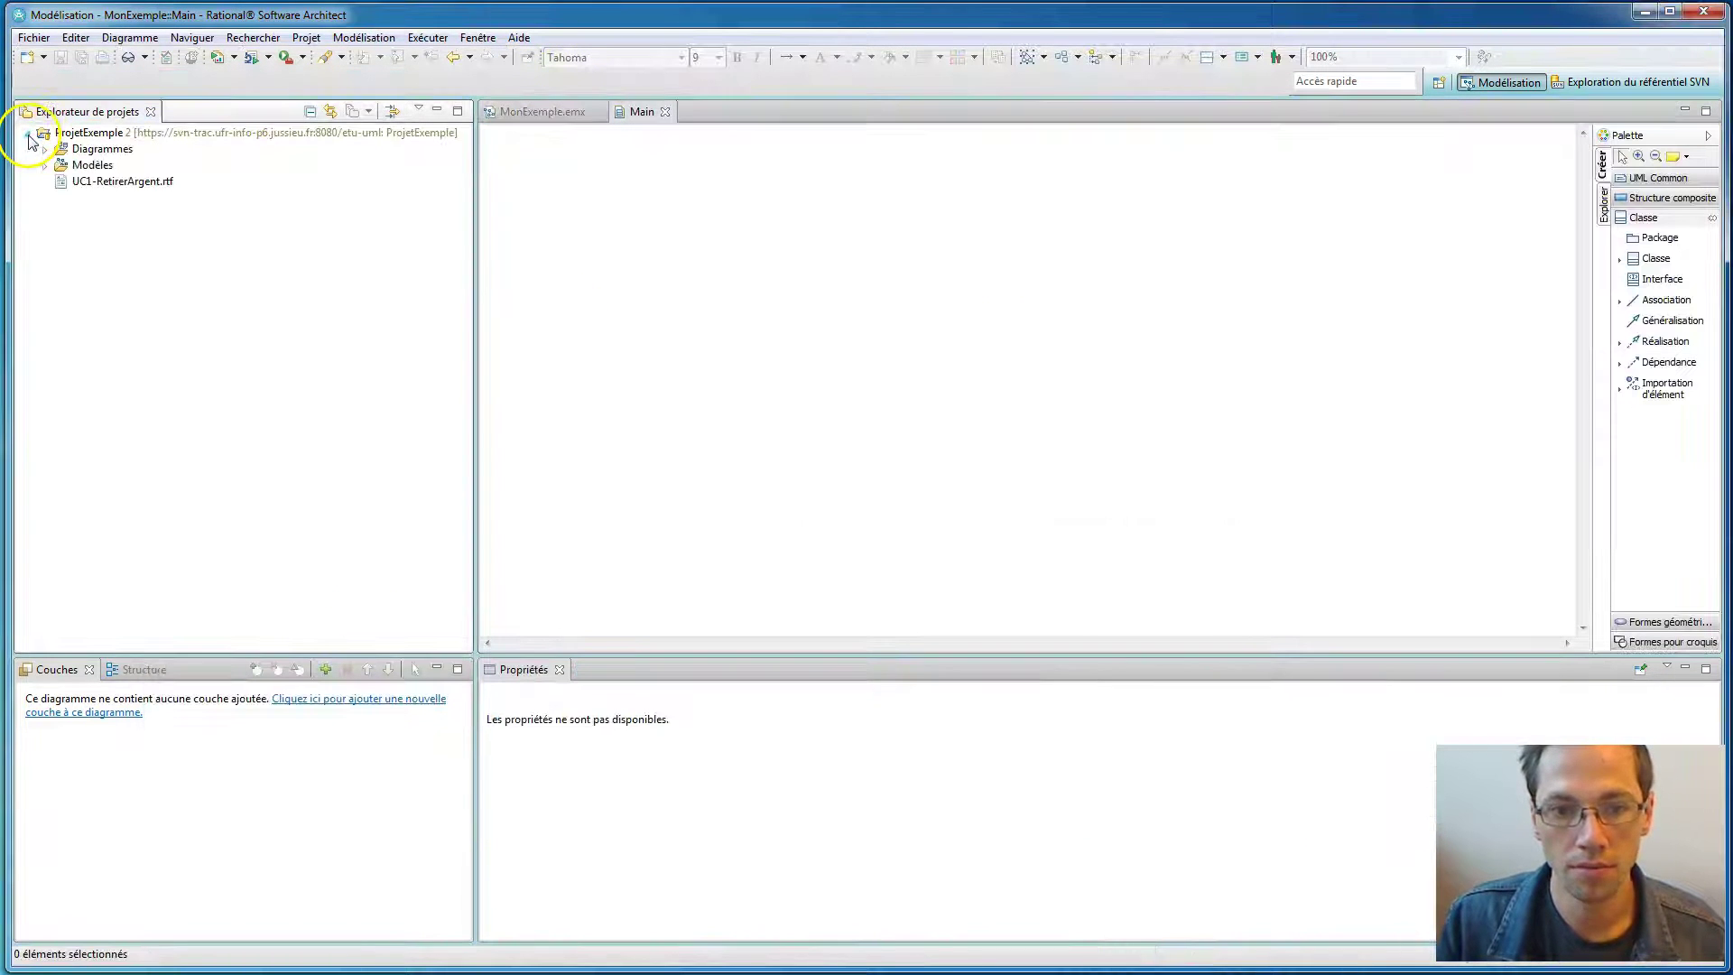
pyautogui.click(44, 165)
pyautogui.click(45, 149)
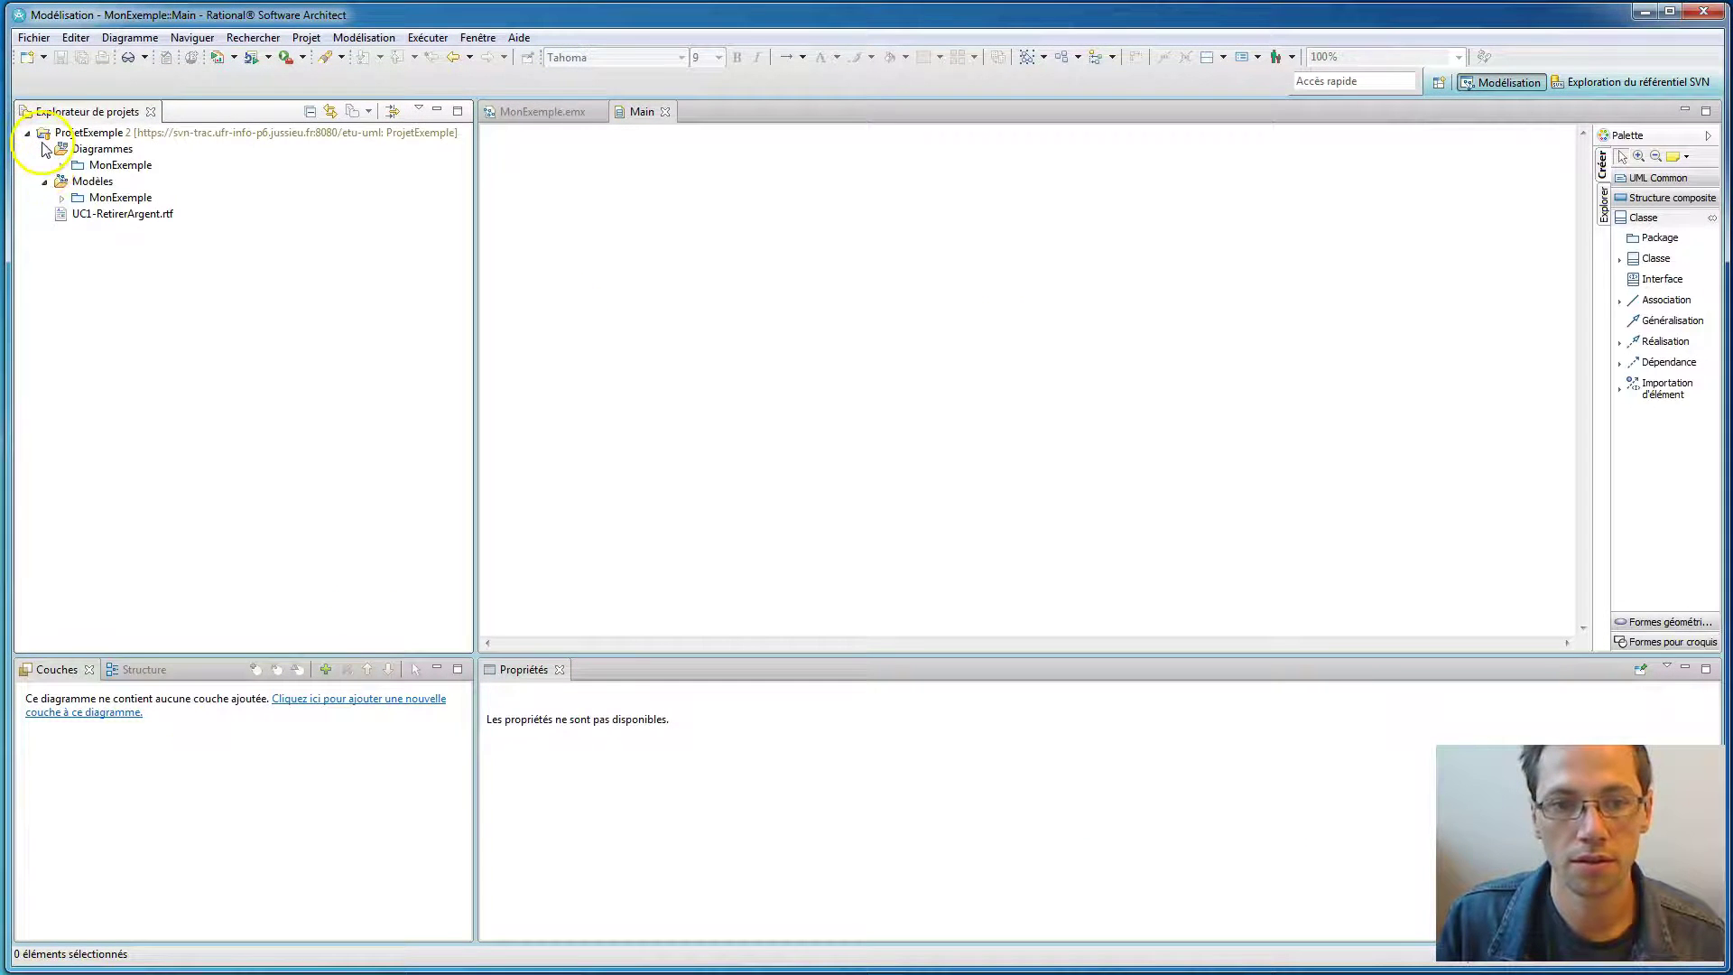
pyautogui.click(61, 200)
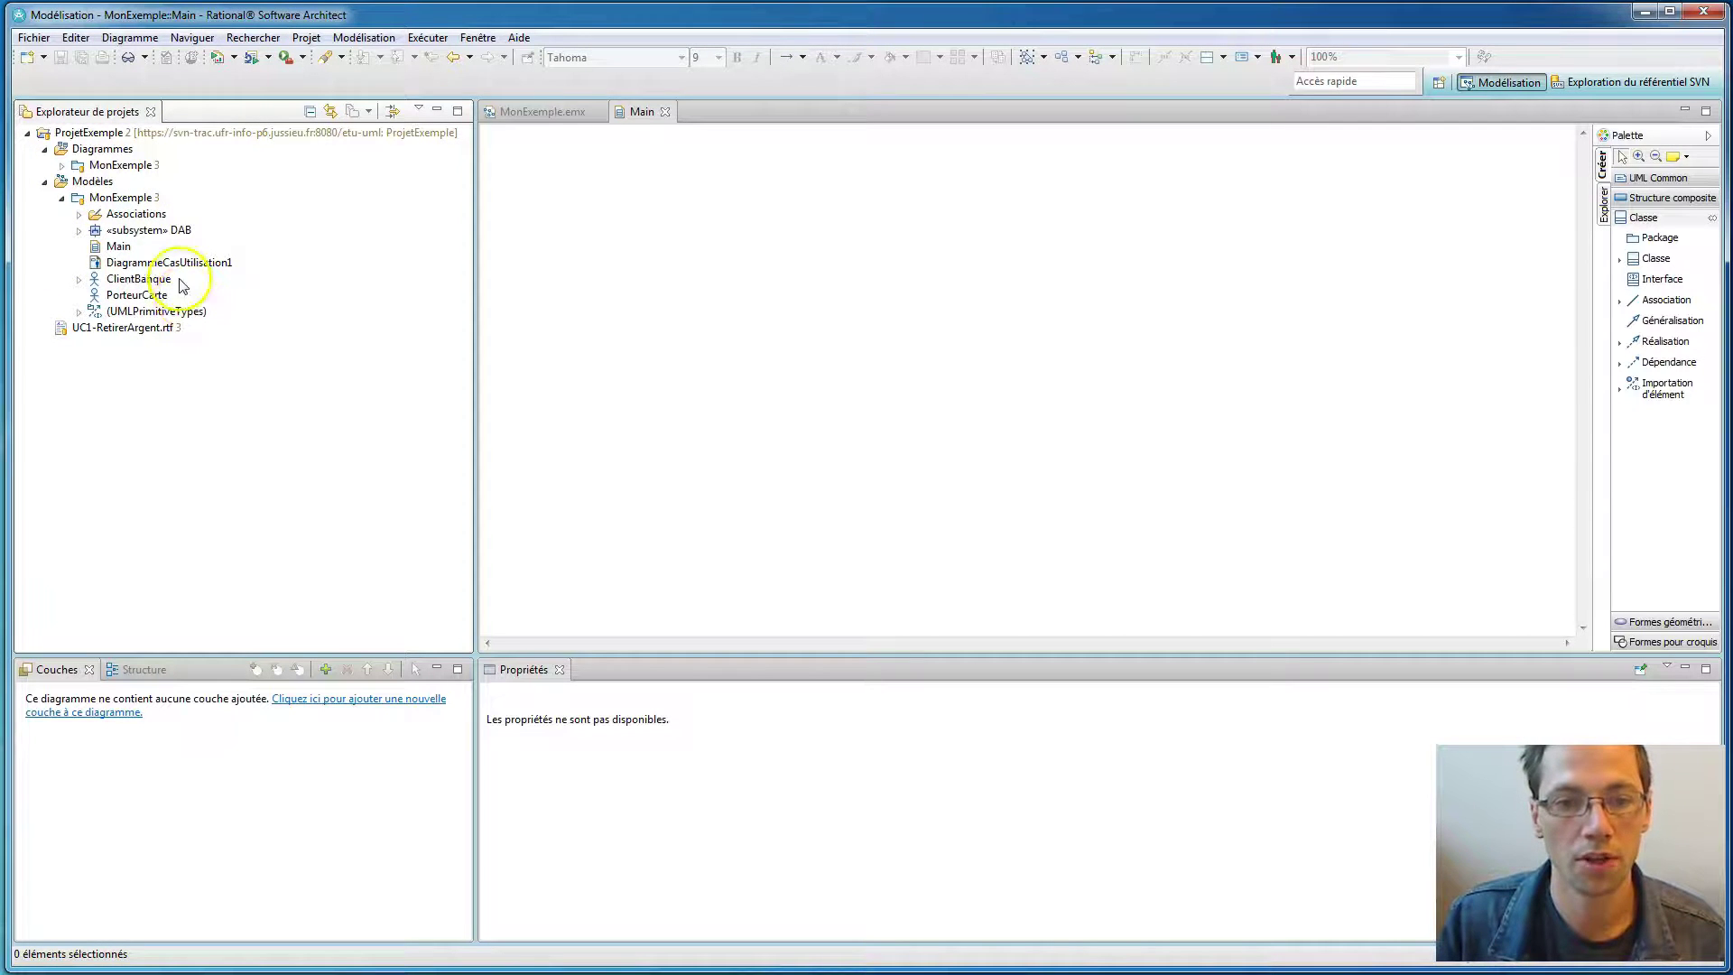
# Open the Synchronisation de l'équipe perspective and run an SVN synchronisation of the whole workspace.
pyautogui.click(1439, 82)
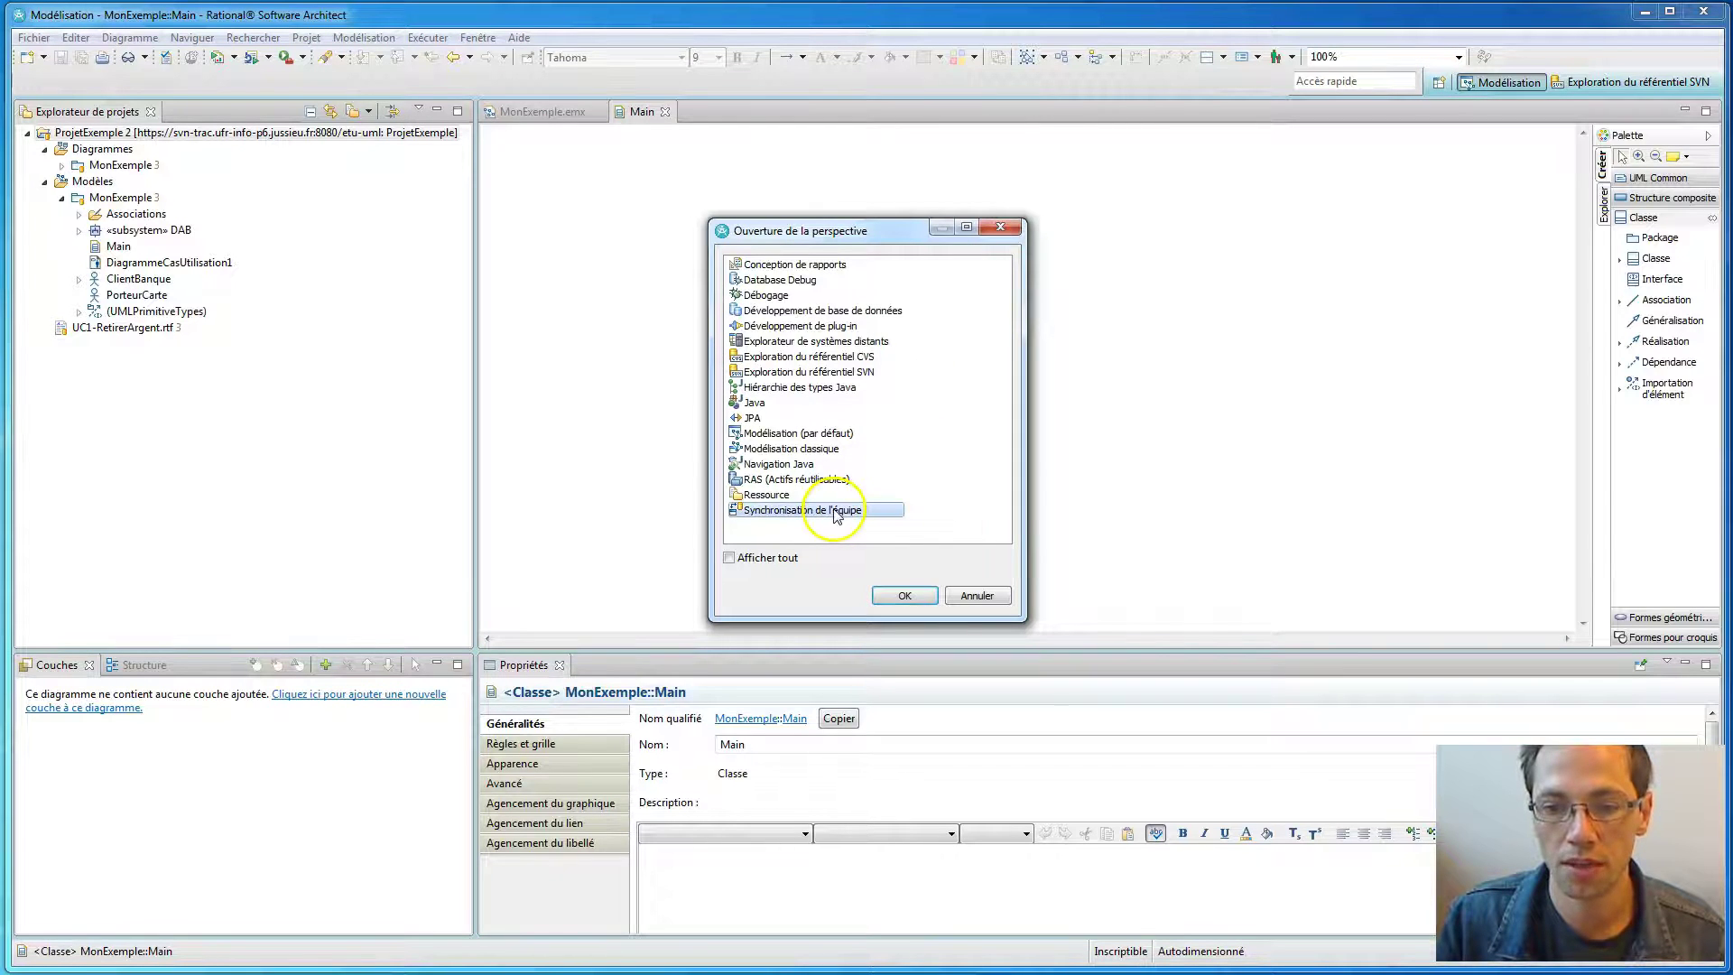
pyautogui.click(906, 597)
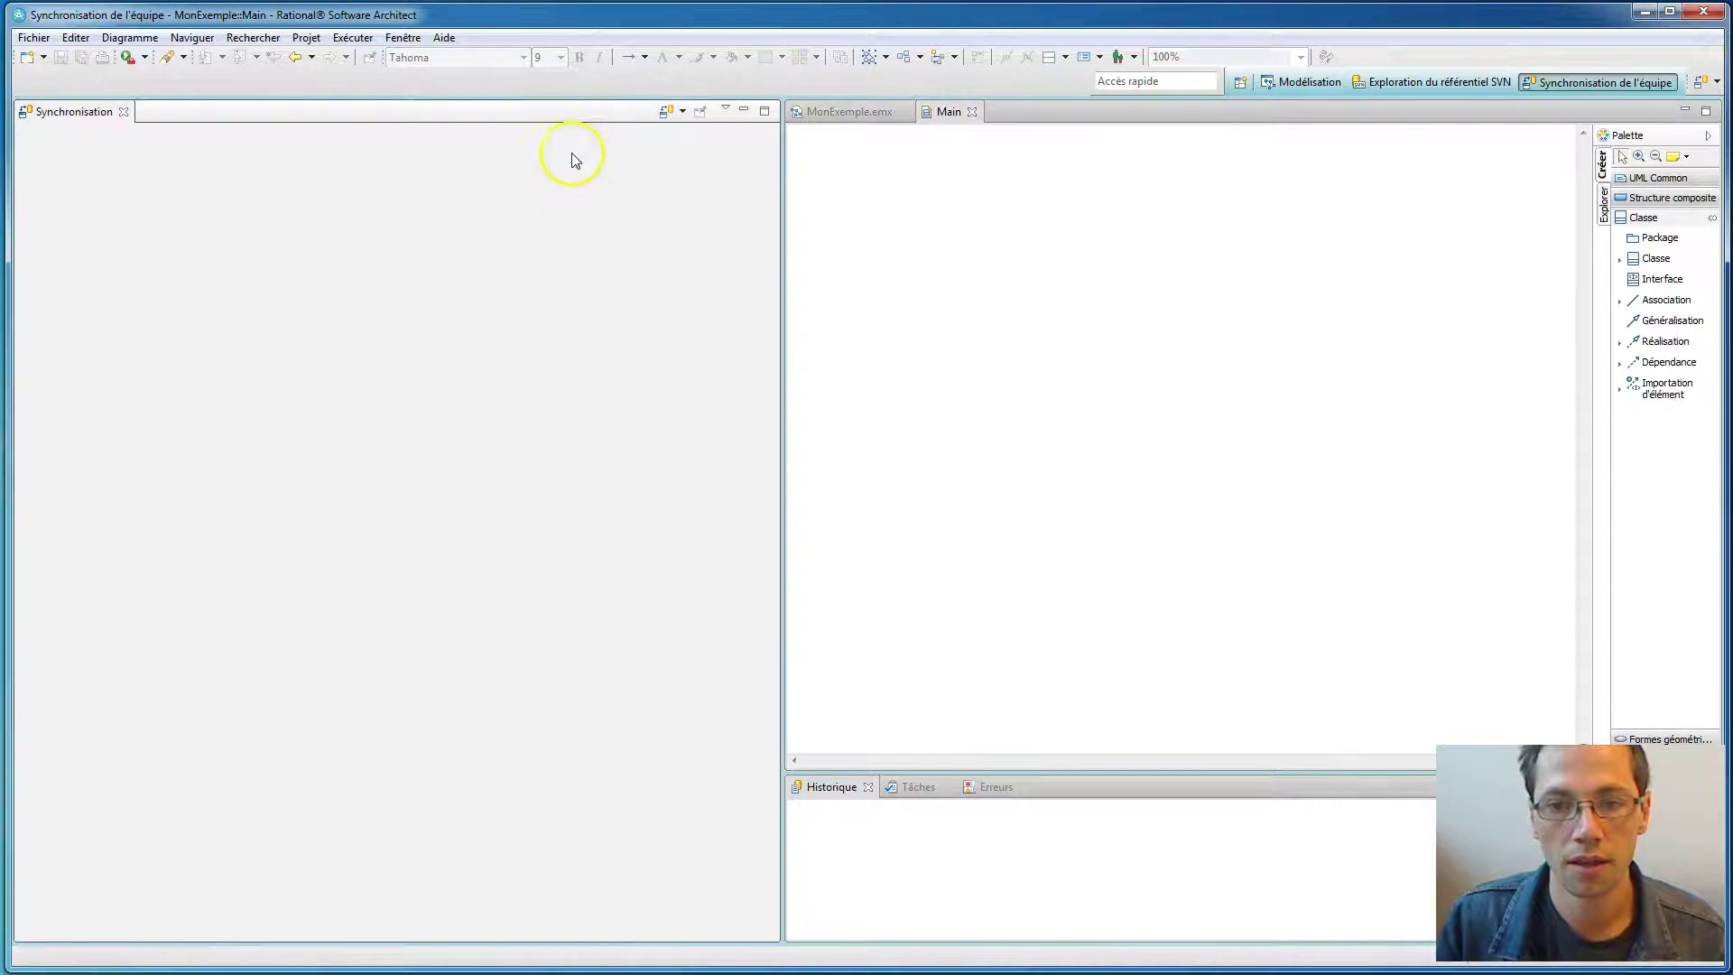
pyautogui.click(662, 112)
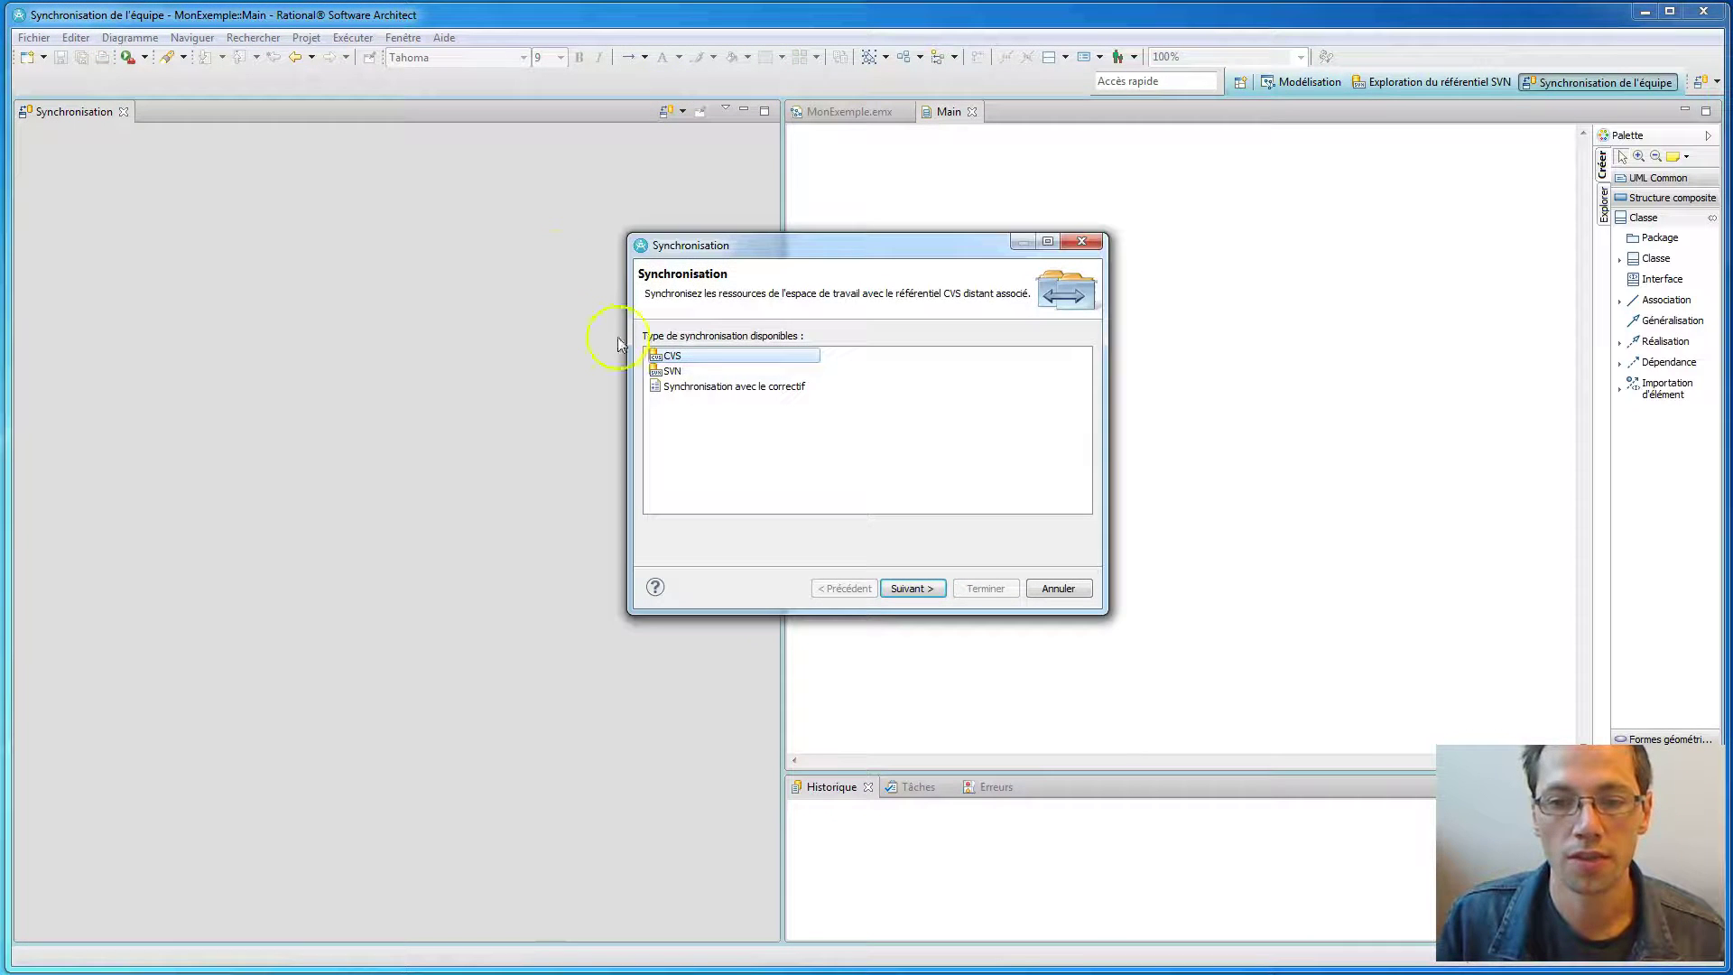
pyautogui.click(689, 371)
pyautogui.click(908, 585)
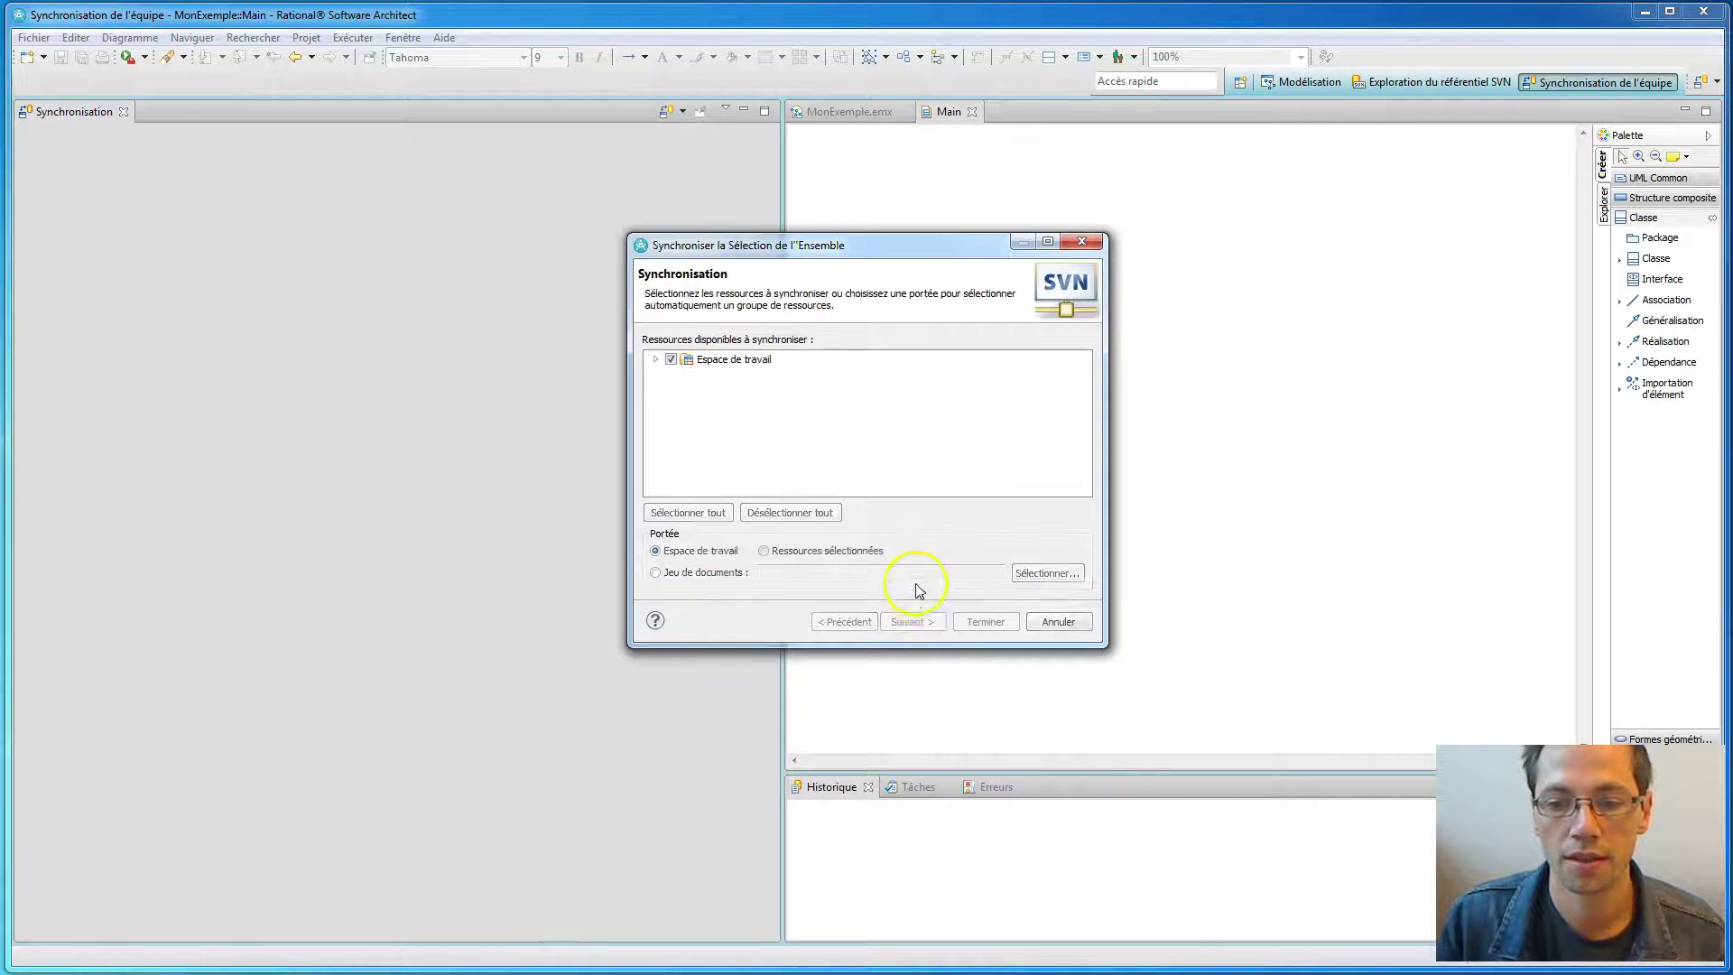
pyautogui.click(972, 622)
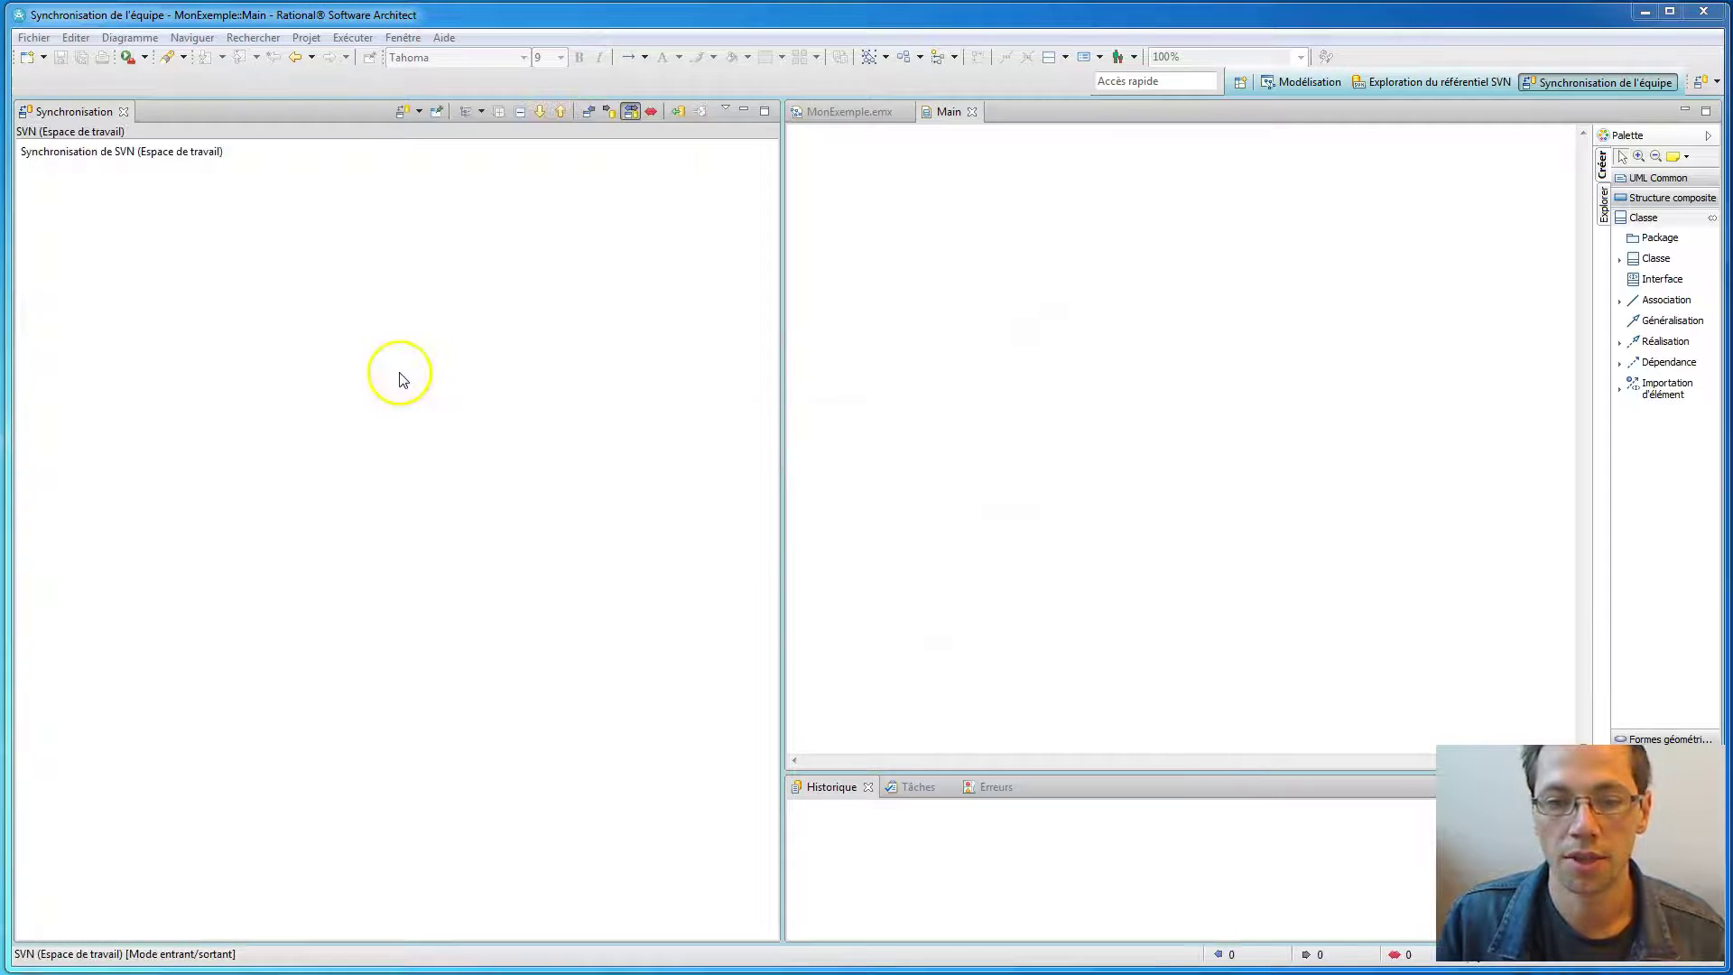
# Expand the incoming changes and open the structural comparison of the MonExemple.emx logical model.
pyautogui.click(30, 149)
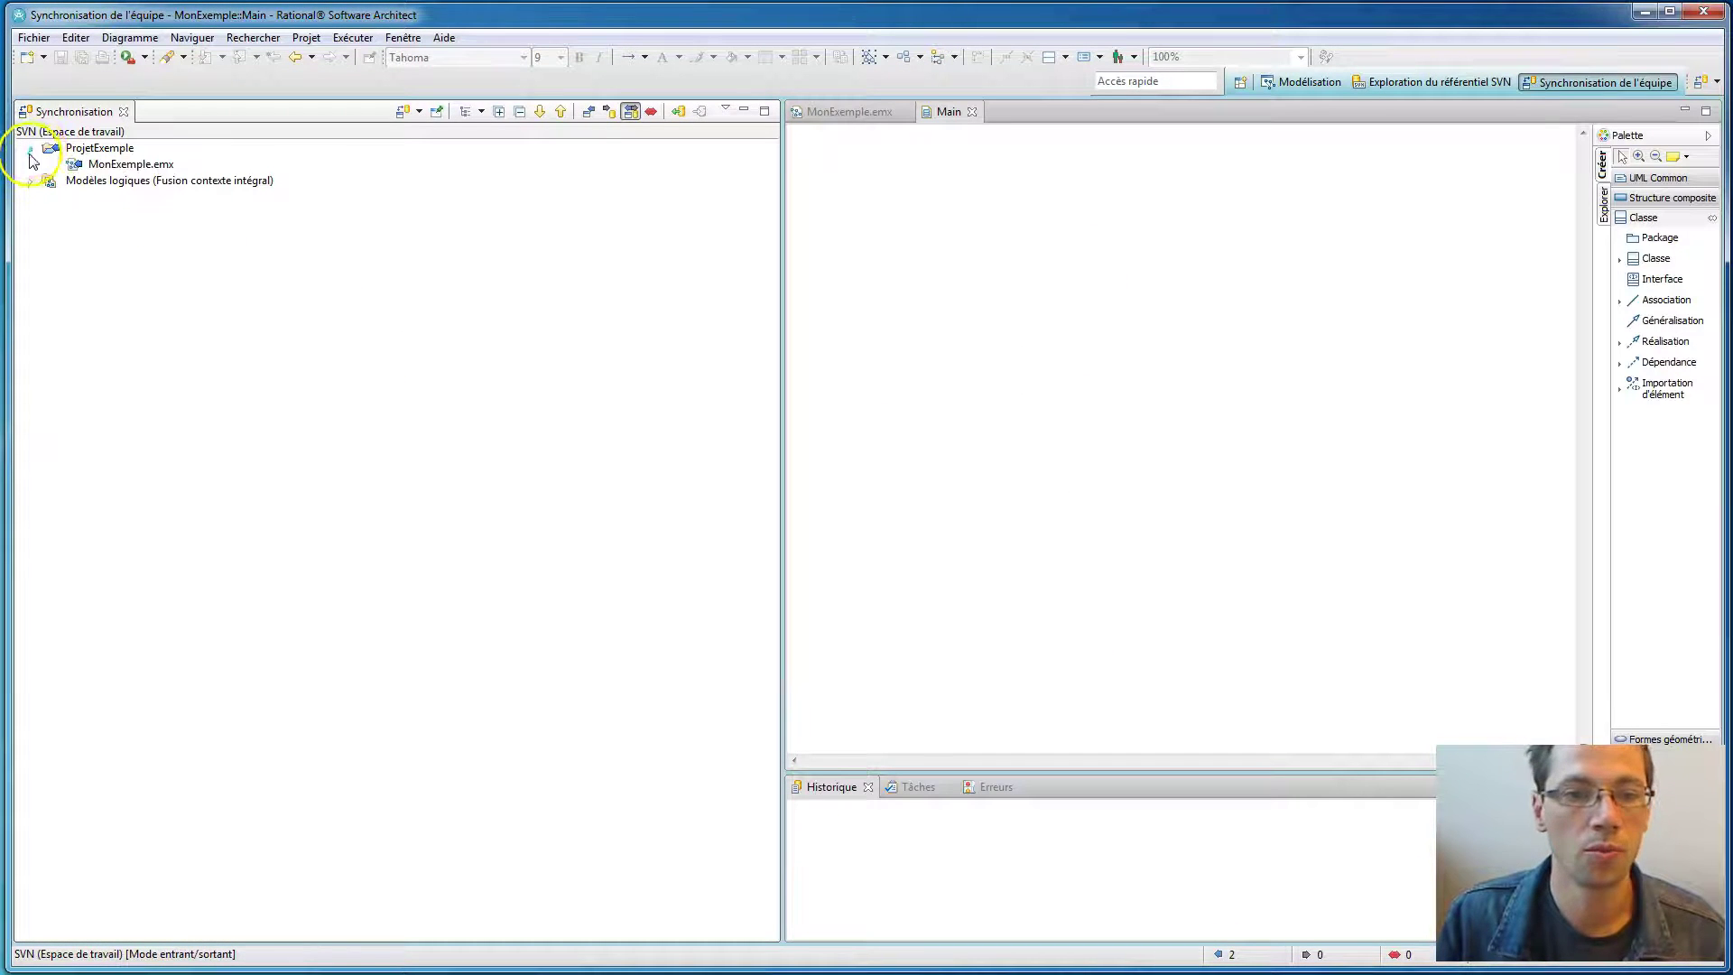
pyautogui.click(96, 166)
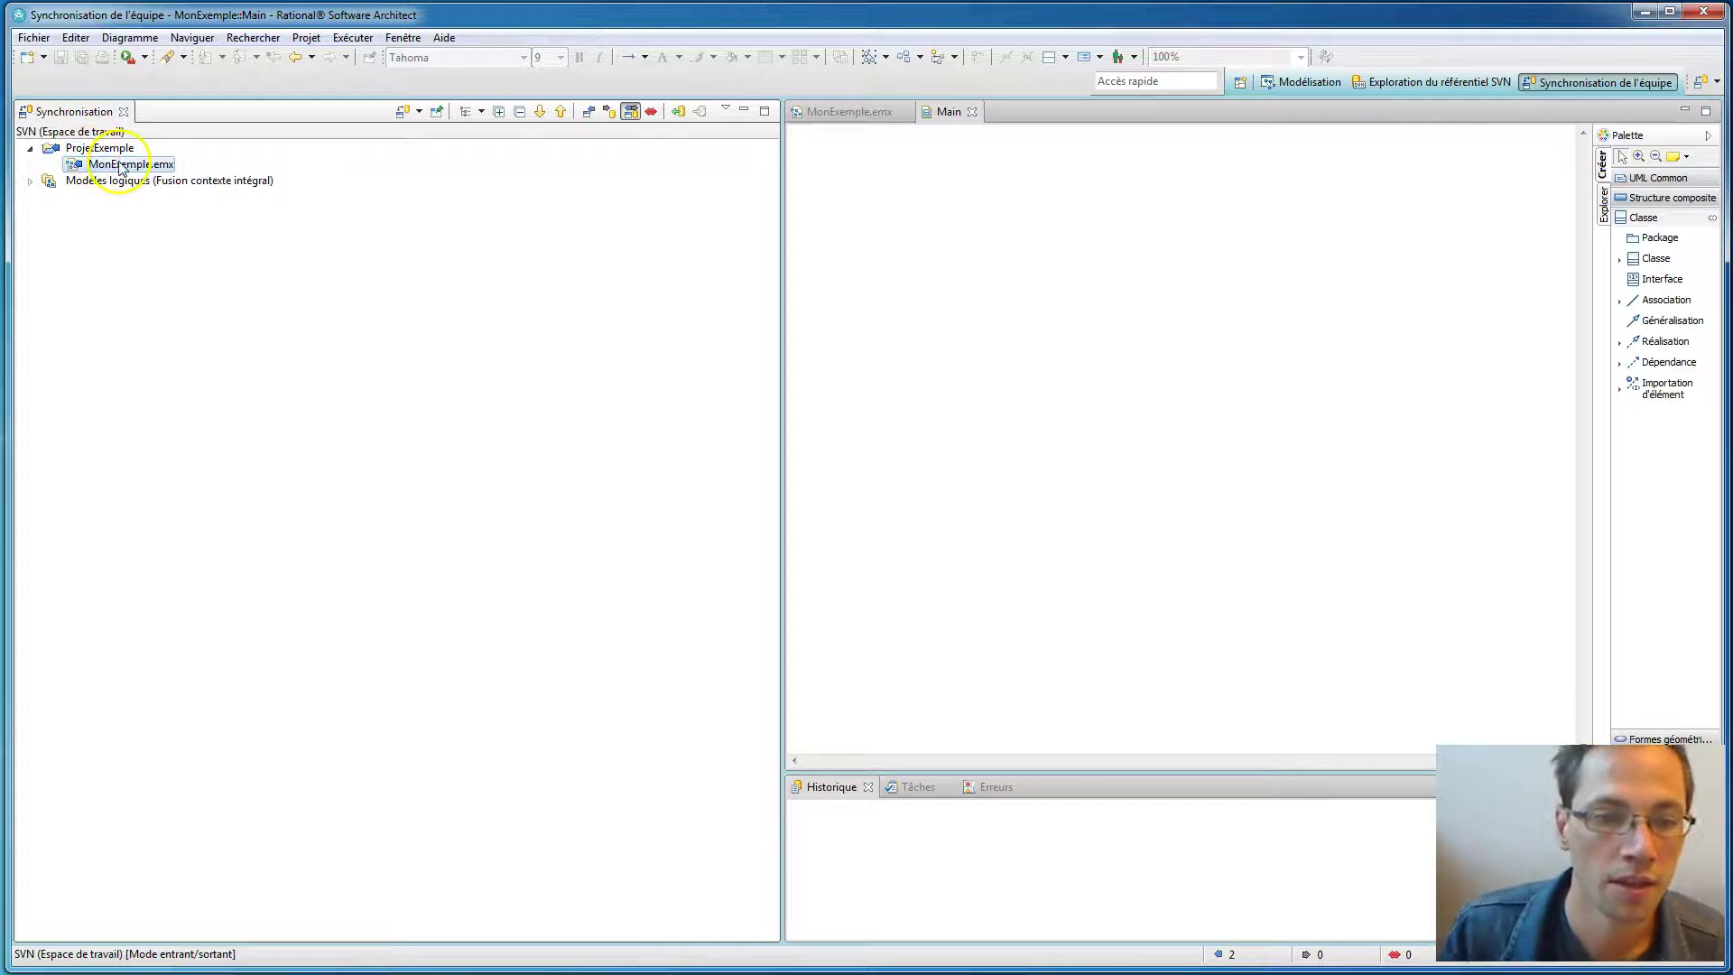
pyautogui.click(53, 196)
pyautogui.click(154, 217)
pyautogui.doubleClick(152, 215)
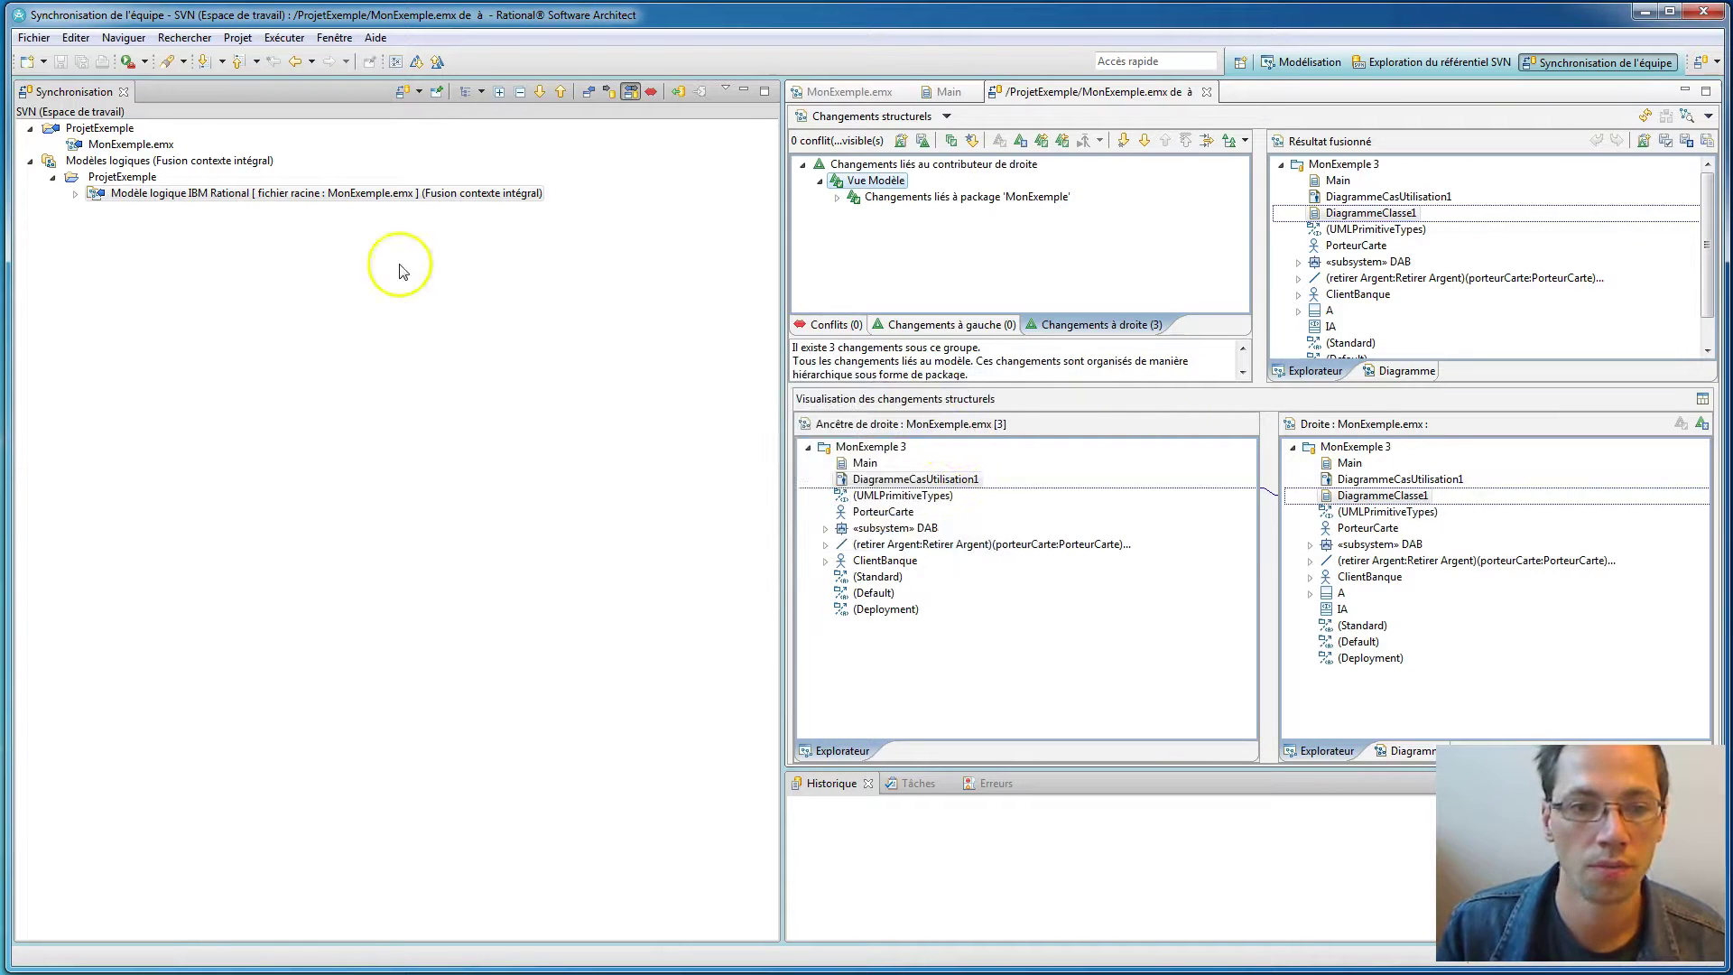
# Update MonExemple.emx and the ProjetExemple project from the repository.
pyautogui.click(140, 144)
pyautogui.rightClick(131, 147)
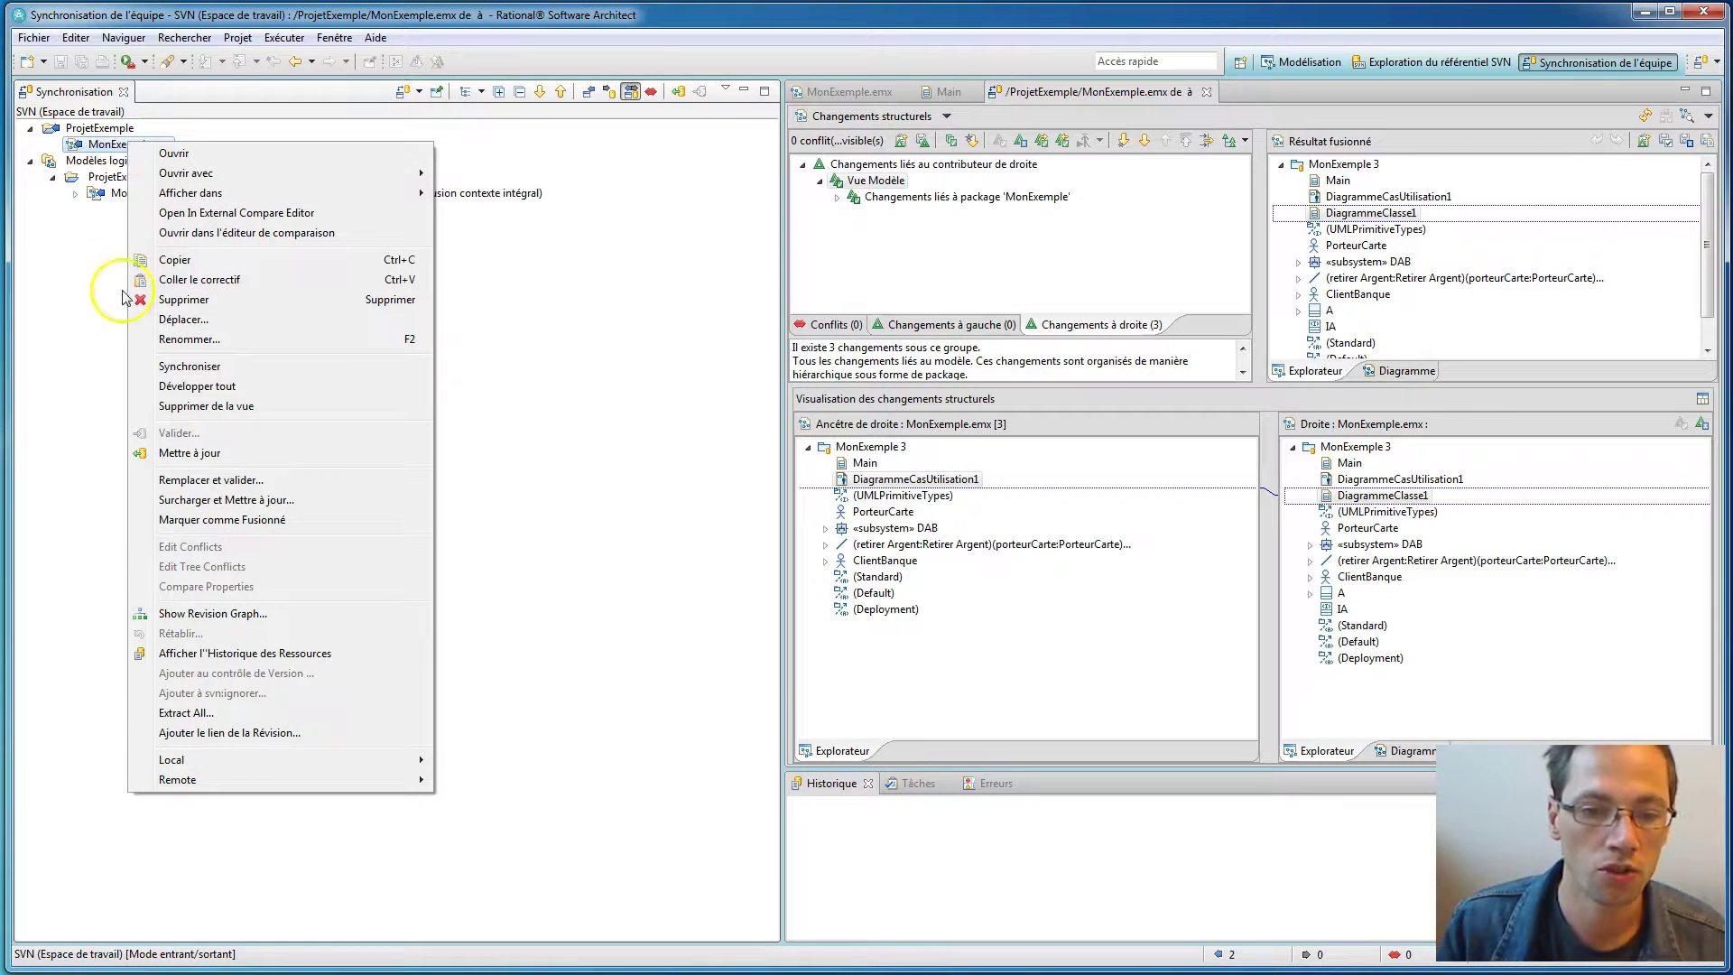
pyautogui.click(222, 453)
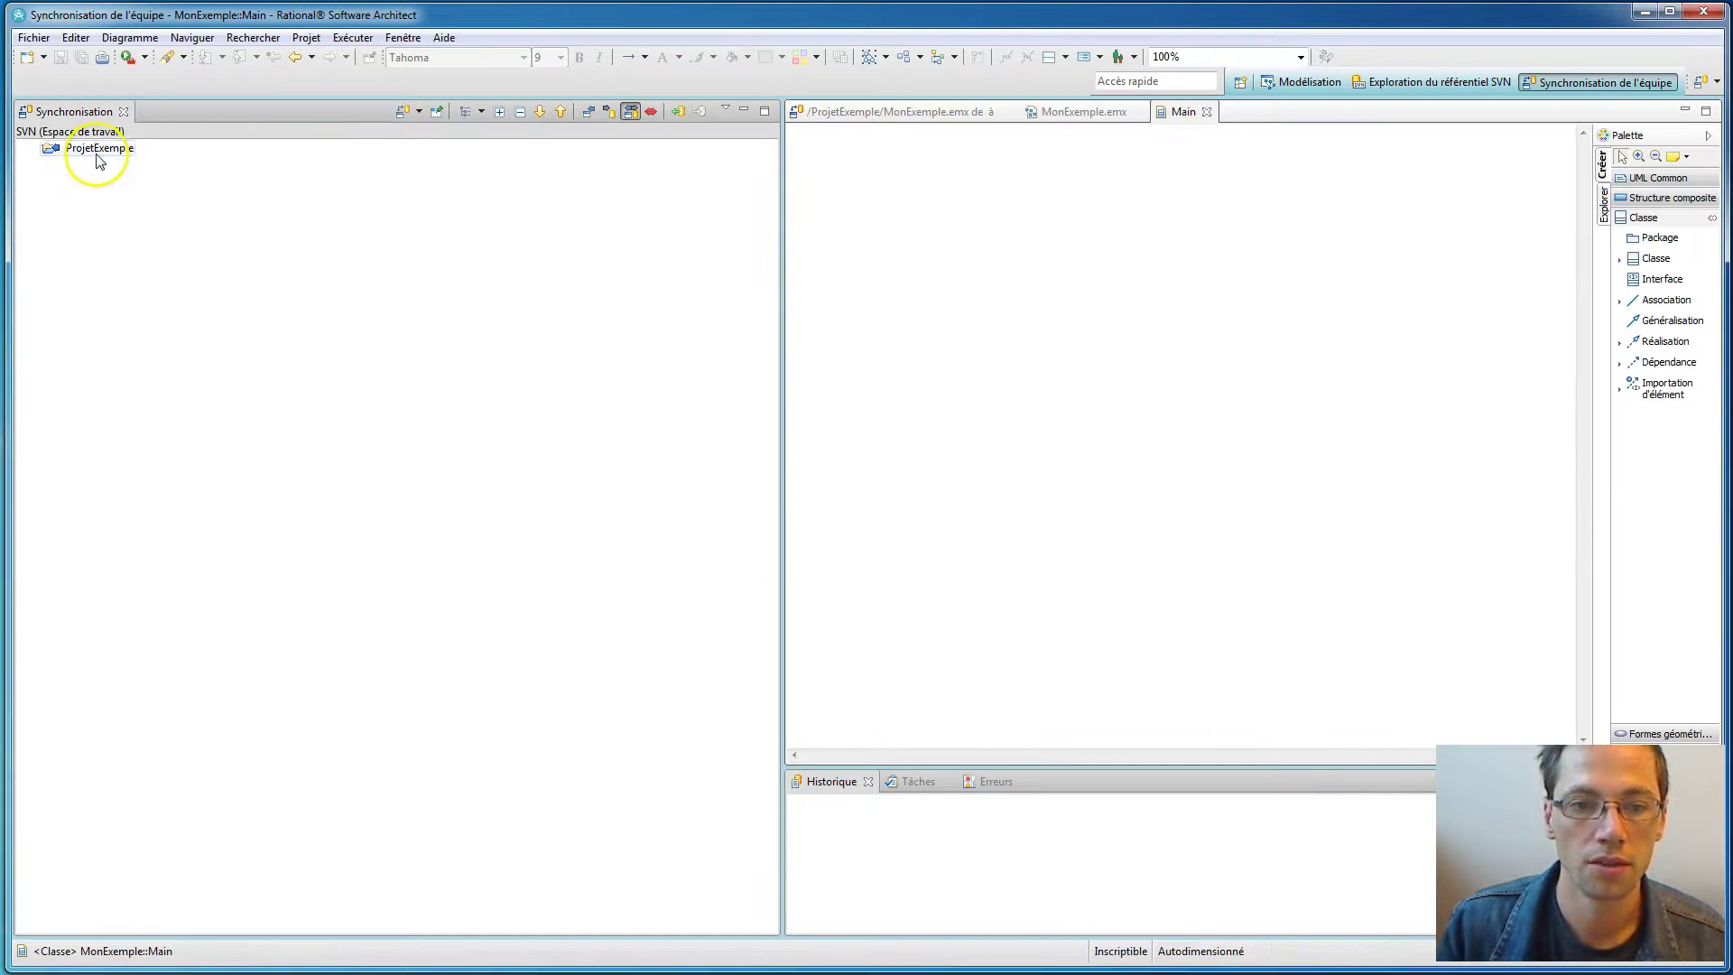
pyautogui.rightClick(97, 152)
pyautogui.press('Escape')
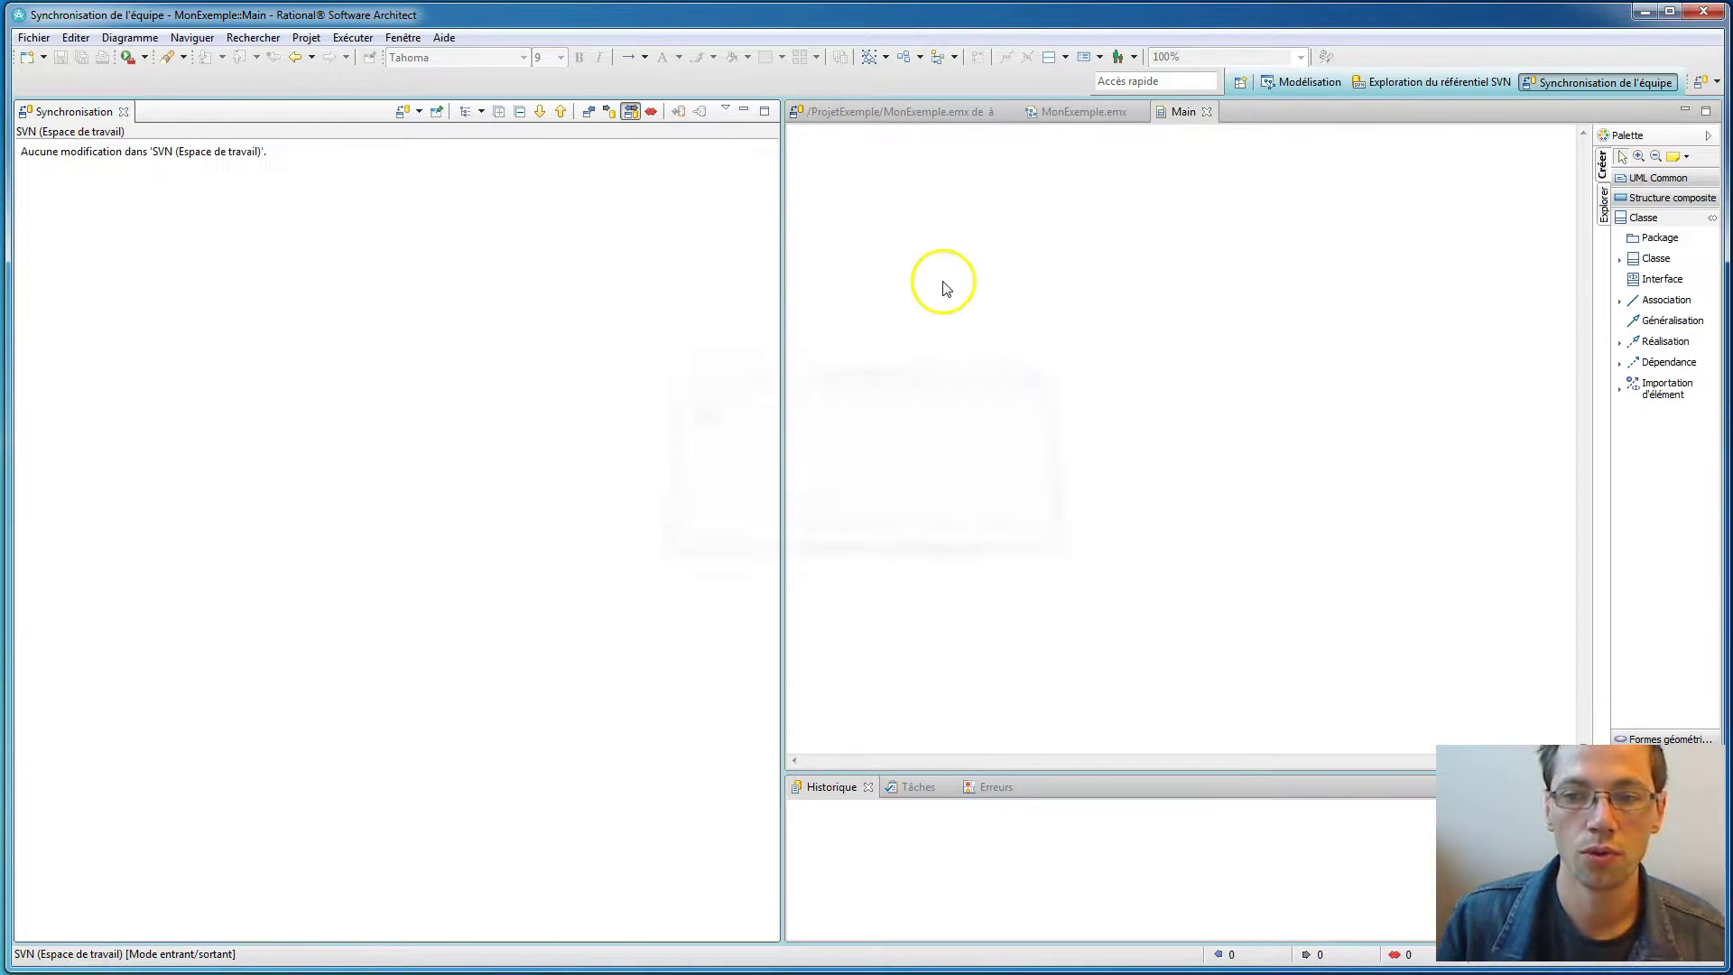
# Return to the Modélisation perspective, expand class A in the model and open DiagrammeClasse1.
pyautogui.click(1328, 83)
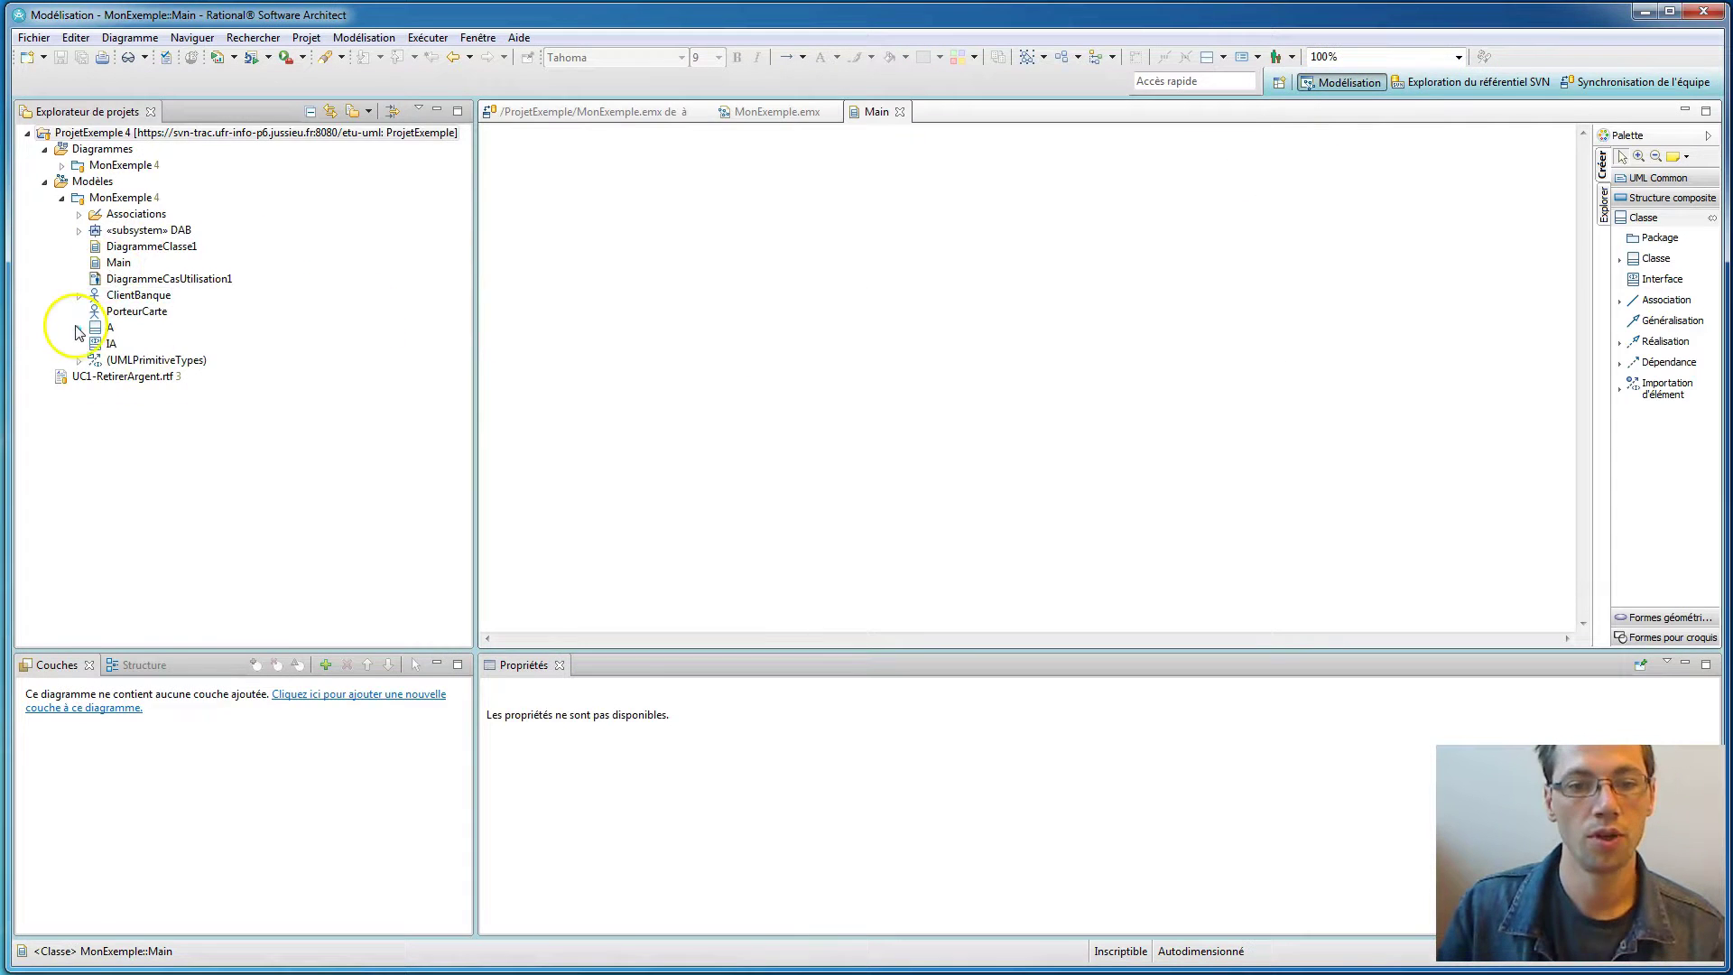
pyautogui.doubleClick(151, 246)
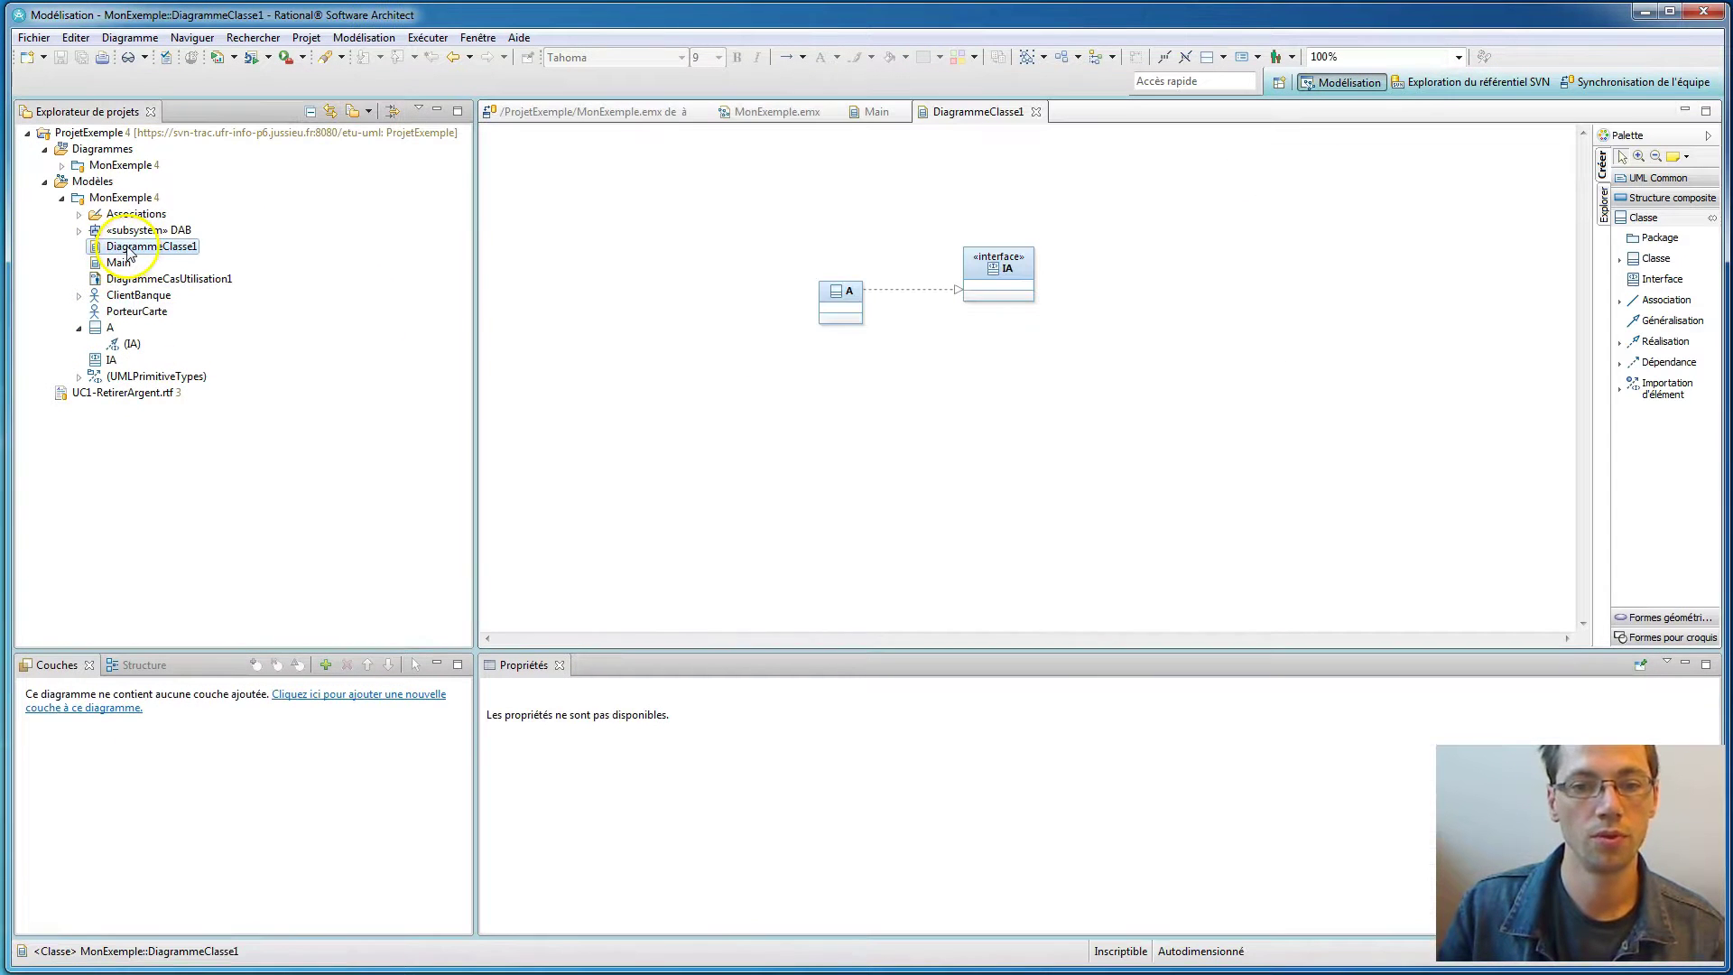